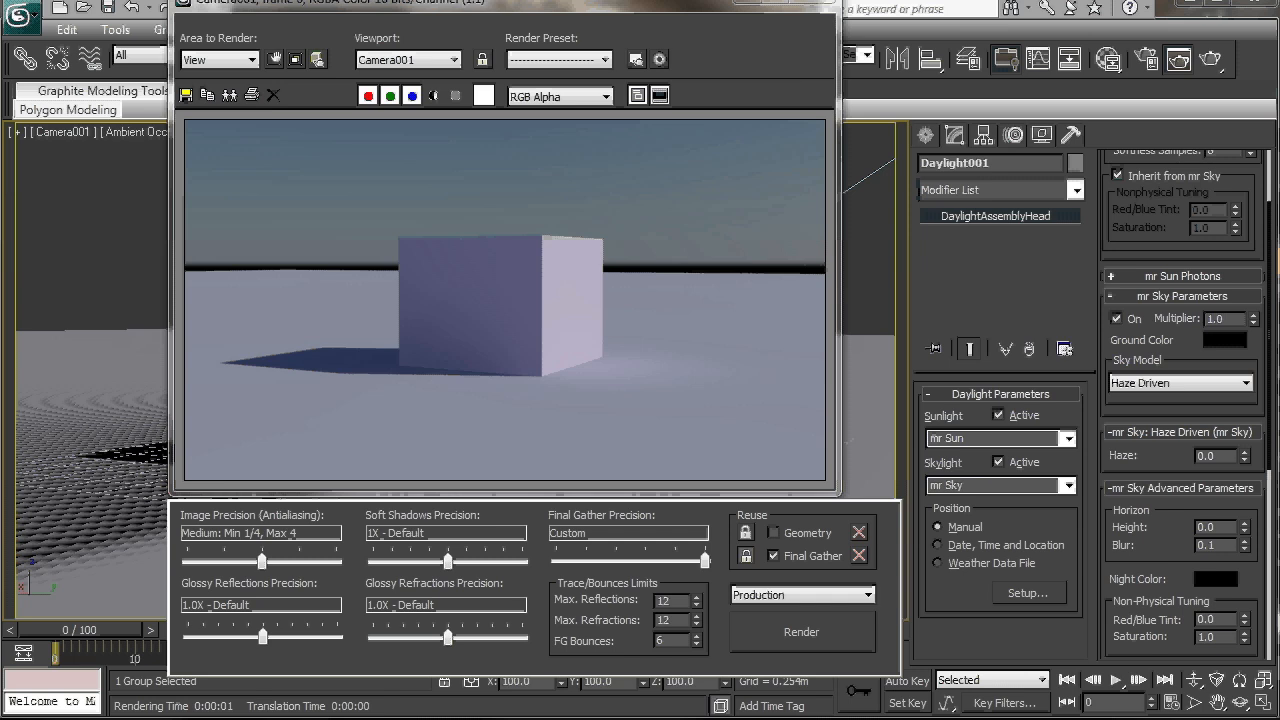
- Close the finished render, deselect the daylight and reframe Camera001 to look down at the whole cube
{"action": "left_click", "coordinate": [500, 235]}
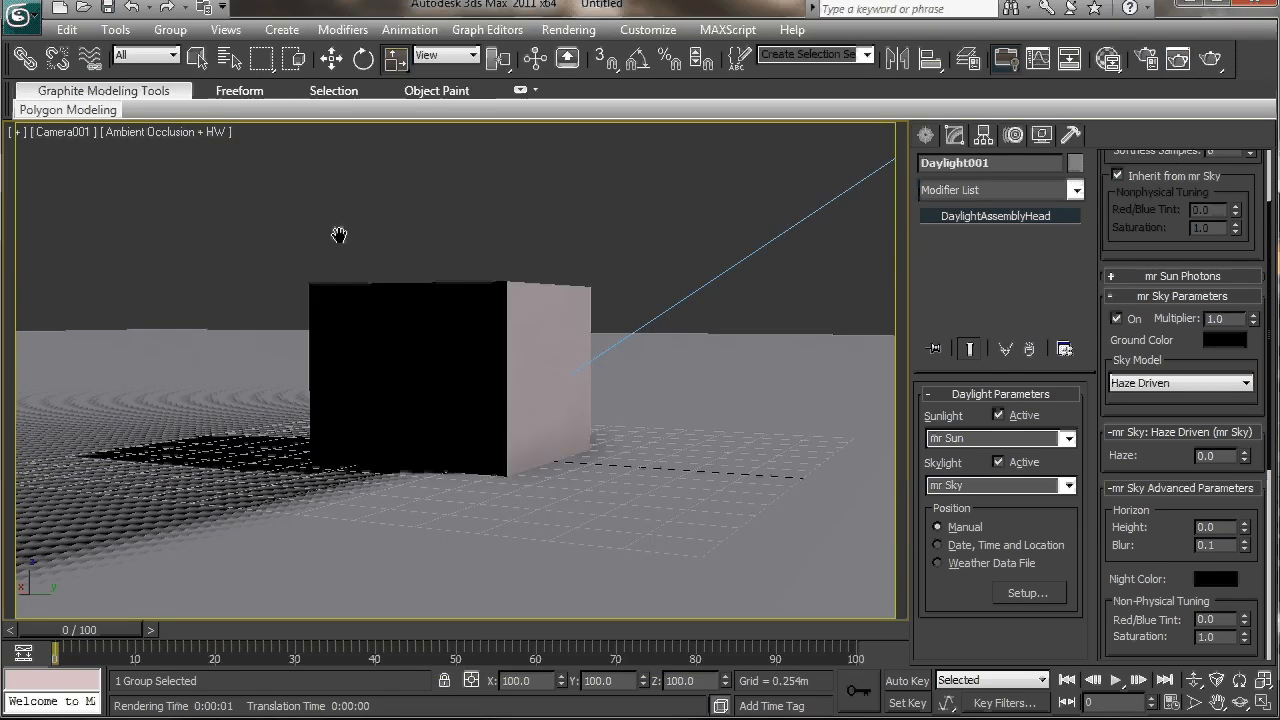
{"action": "left_click", "coordinate": [395, 278]}
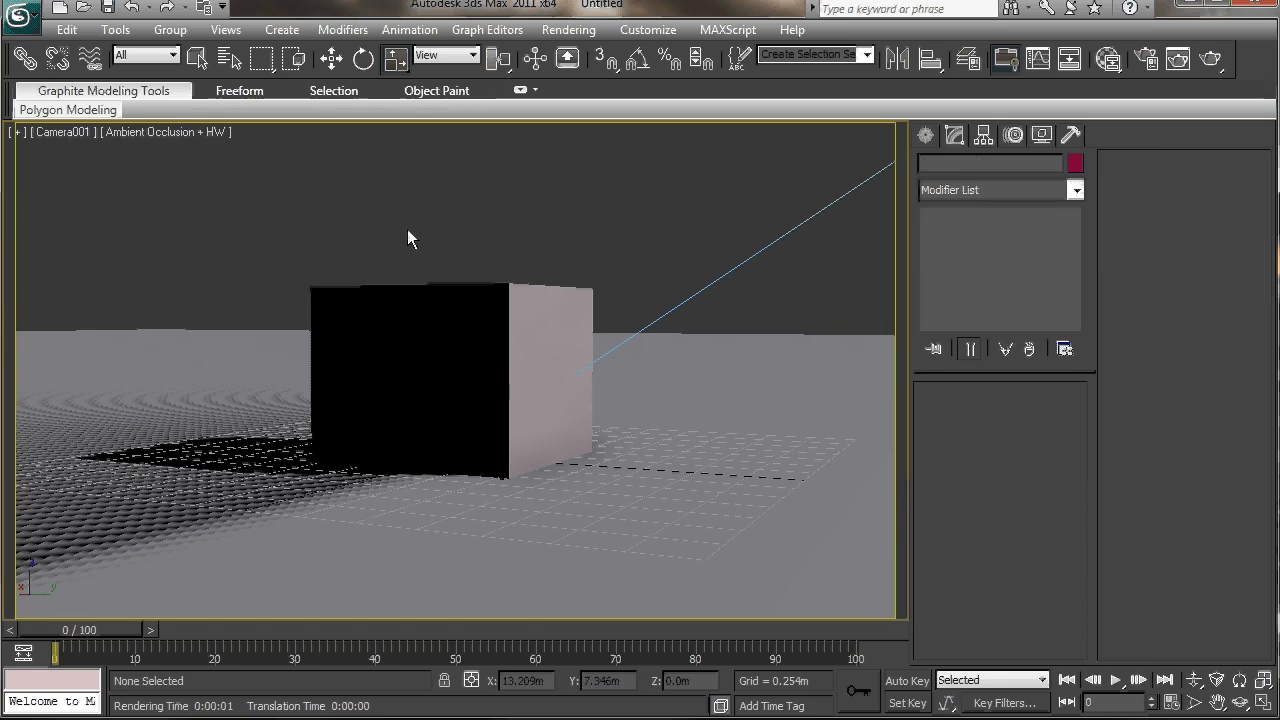
{"action": "left_click", "coordinate": [1240, 702]}
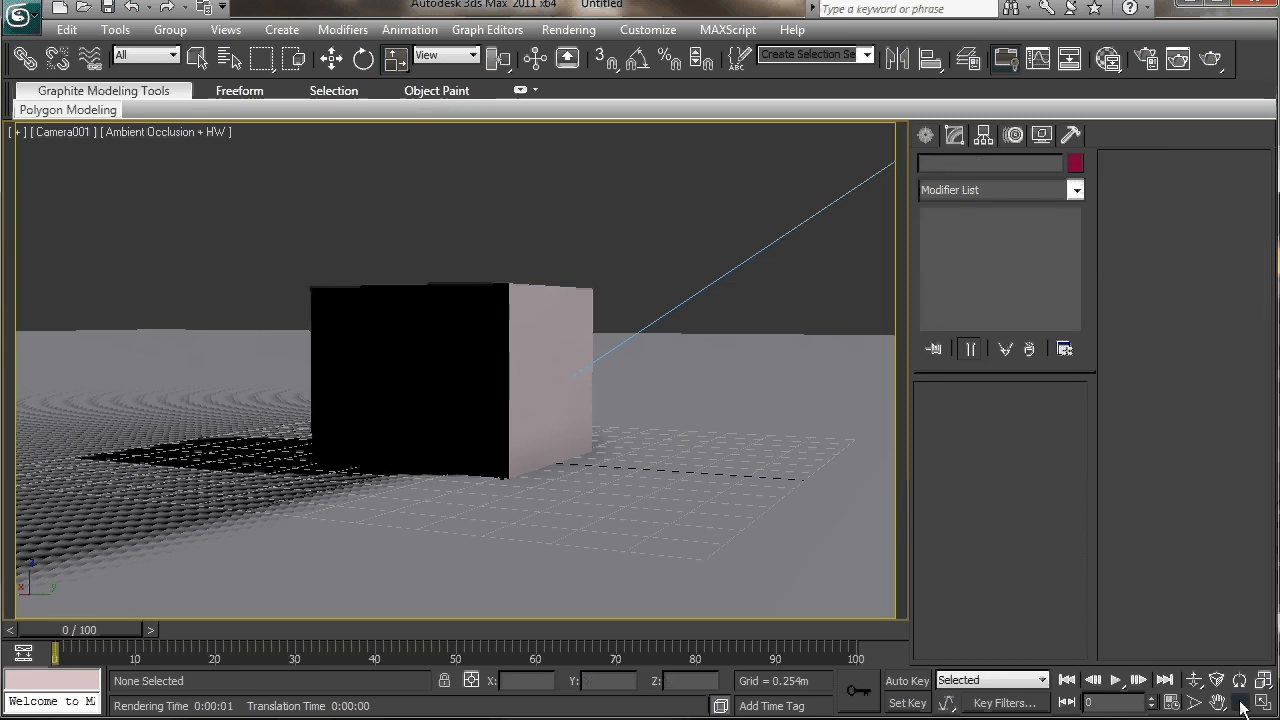
{"action": "left_click_drag", "start_coordinate": [571, 214], "coordinate": [486, 280]}
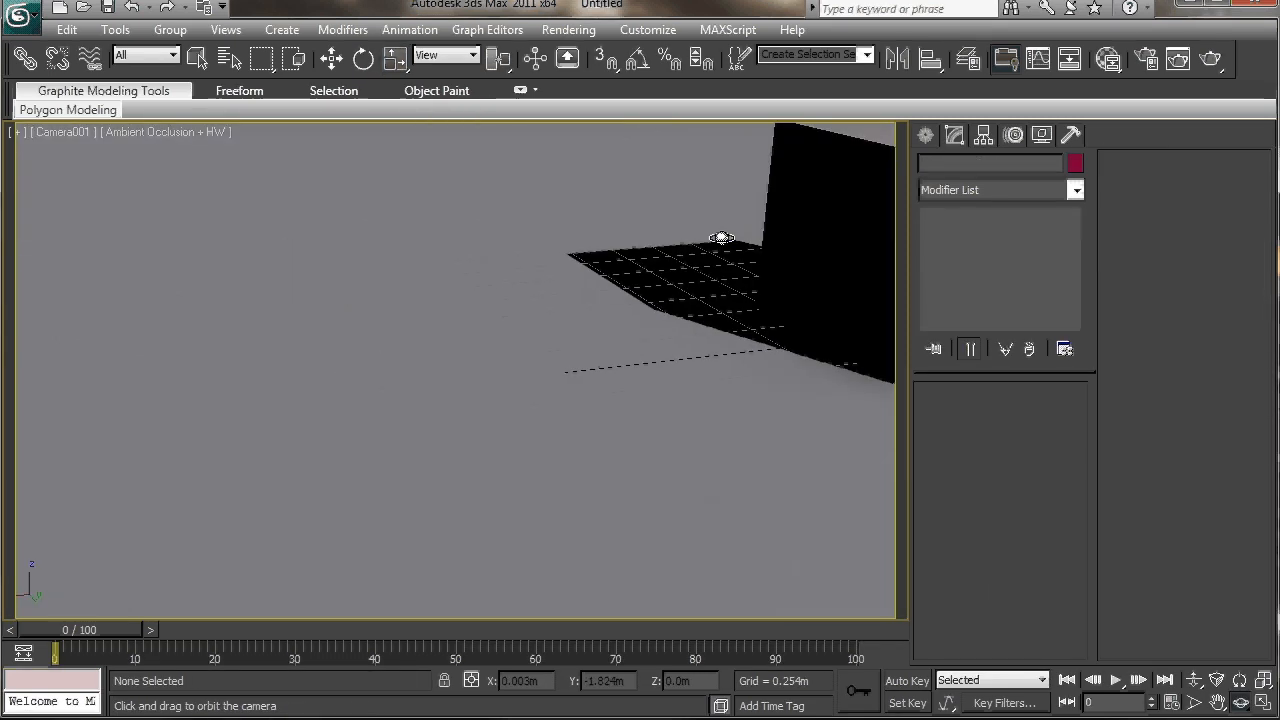
{"action": "left_click", "coordinate": [1217, 702]}
{"action": "left_click_drag", "start_coordinate": [729, 366], "coordinate": [465, 375]}
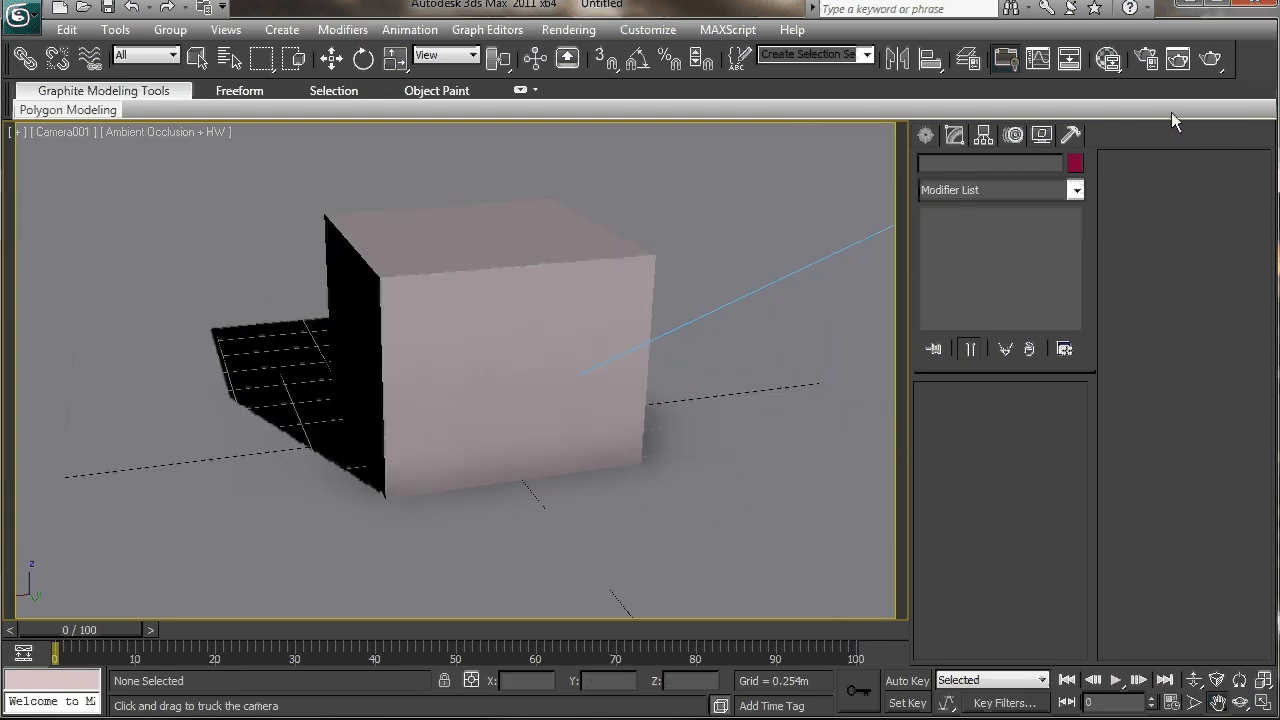
- Render the camera view with image precision High: Min 1, Max 16 and soft shadows precision 4.0X - High Quality
{"action": "left_click", "coordinate": [1177, 61]}
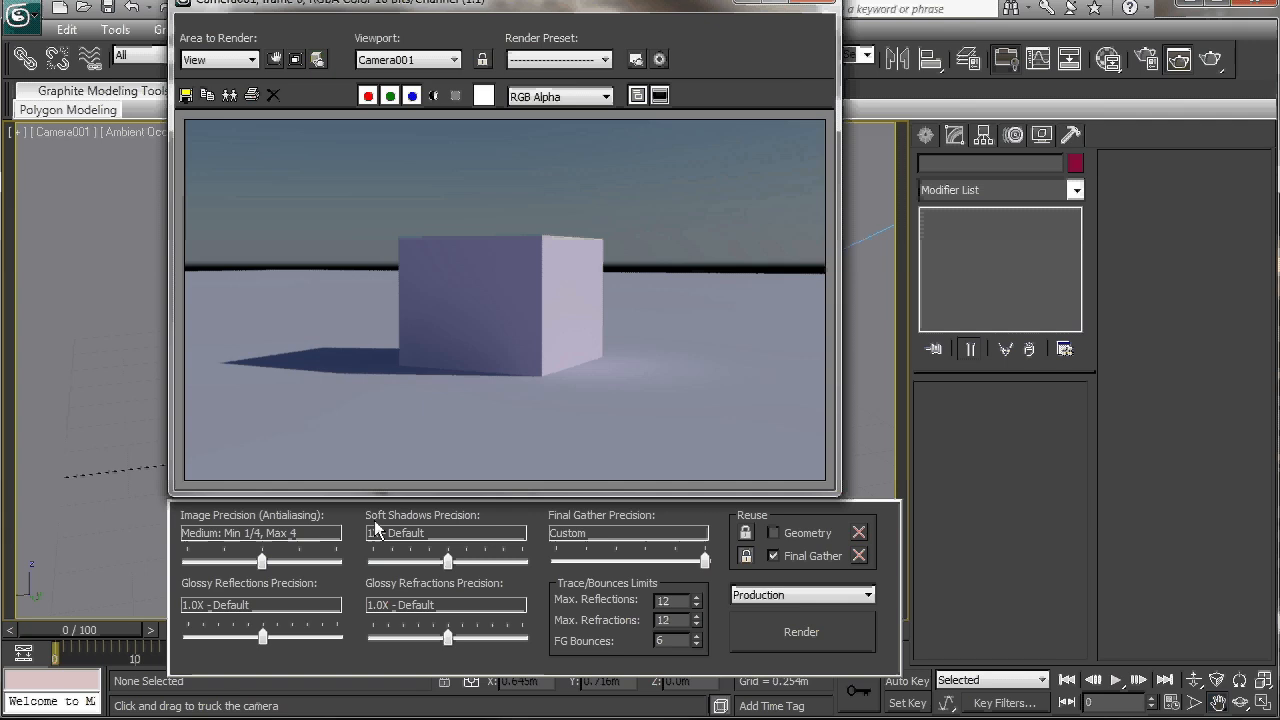
{"action": "left_click", "coordinate": [310, 561]}
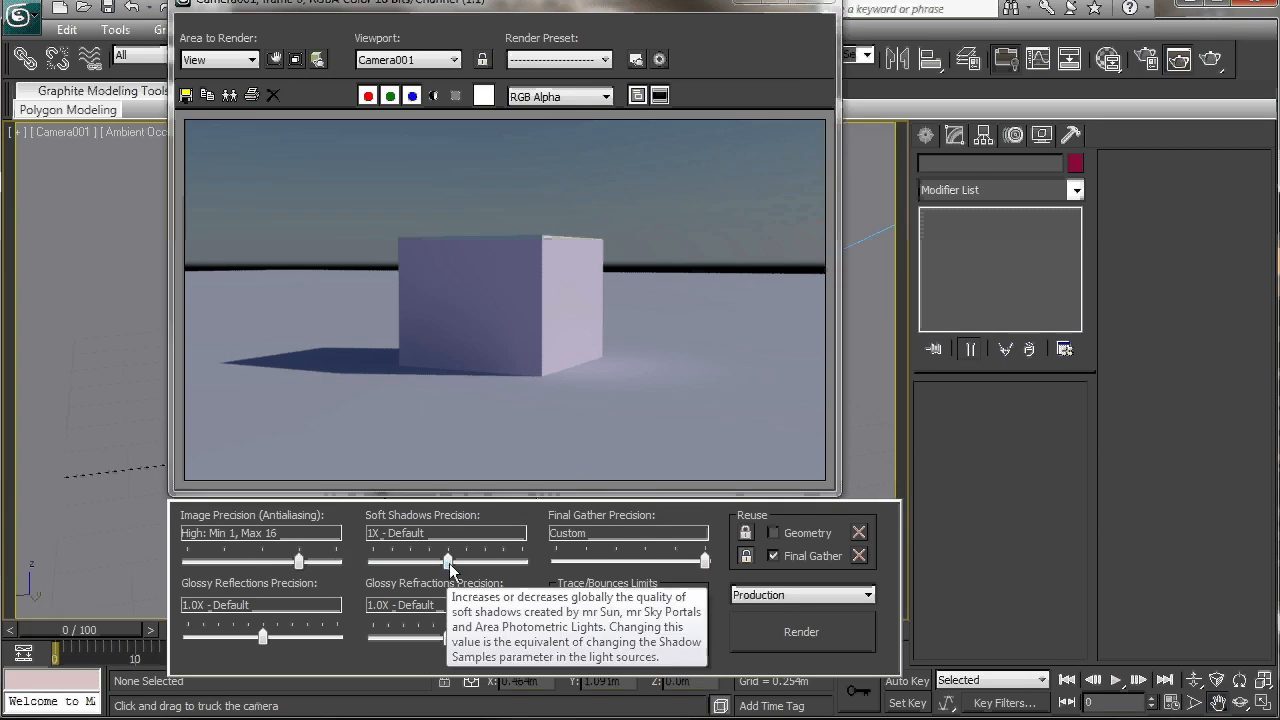
{"action": "left_click_drag", "start_coordinate": [448, 561], "coordinate": [489, 557]}
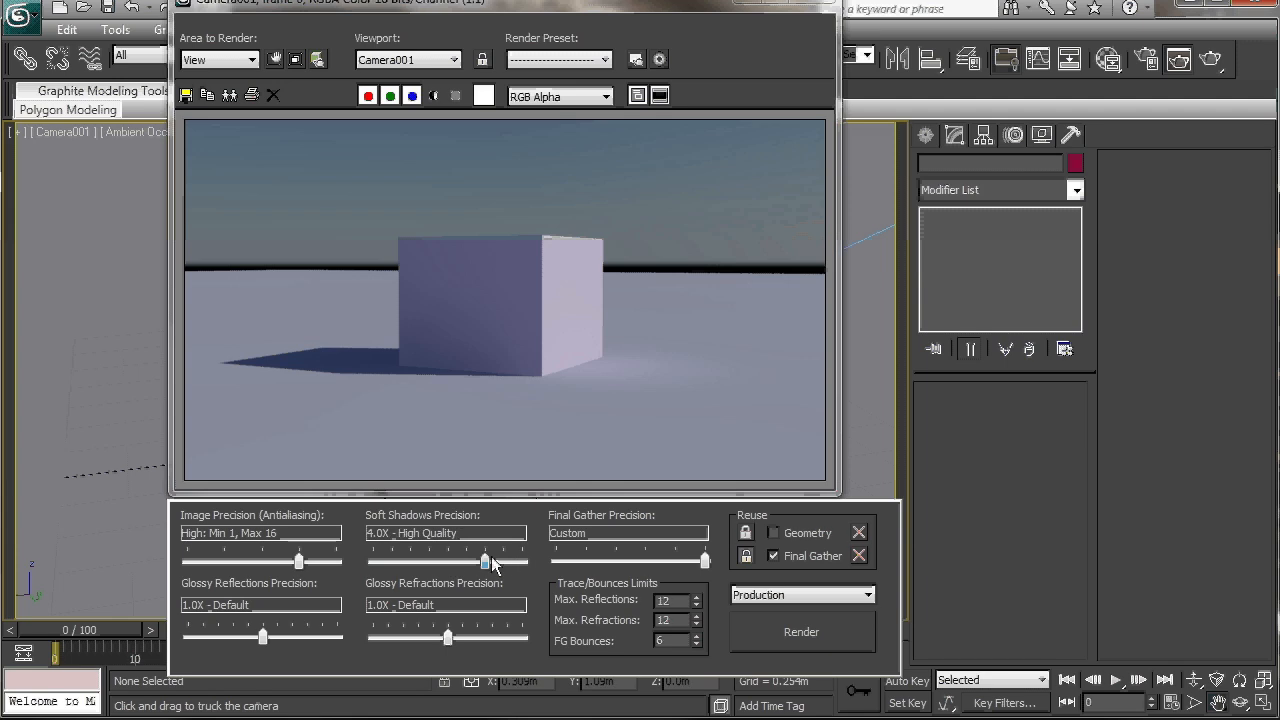
{"action": "left_click", "coordinate": [816, 638]}
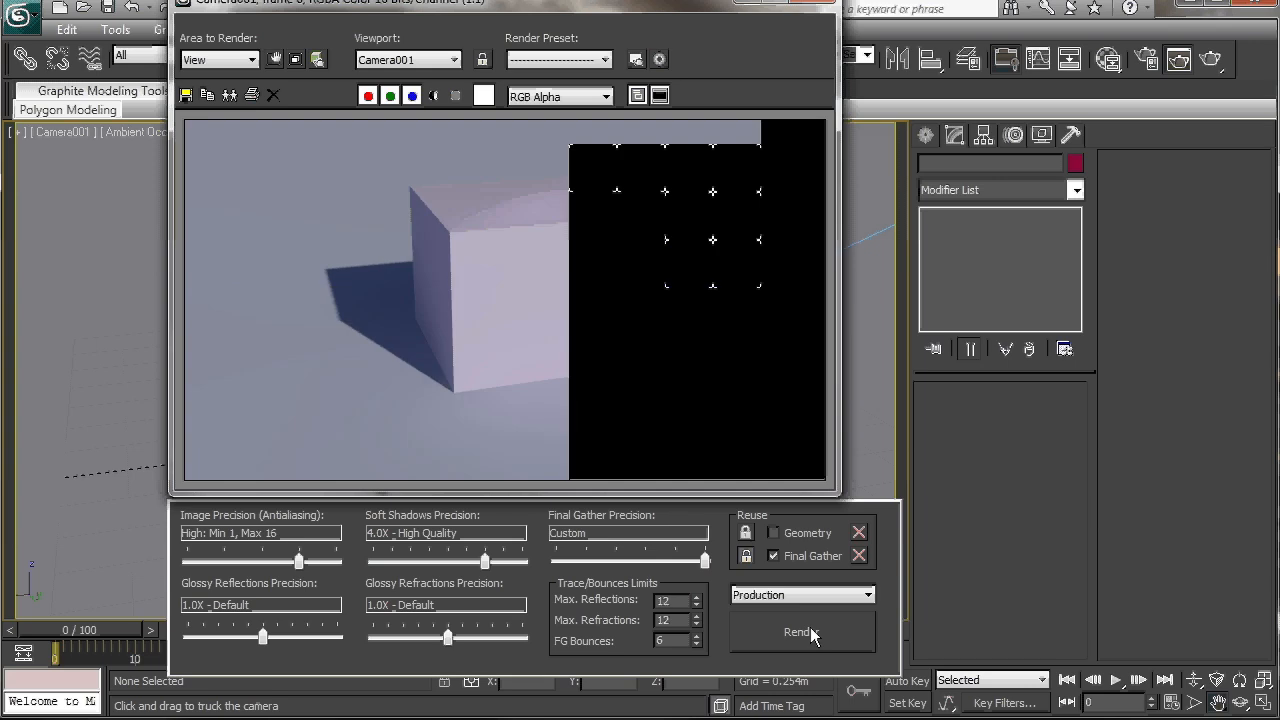
{"action": "left_click", "coordinate": [748, 2]}
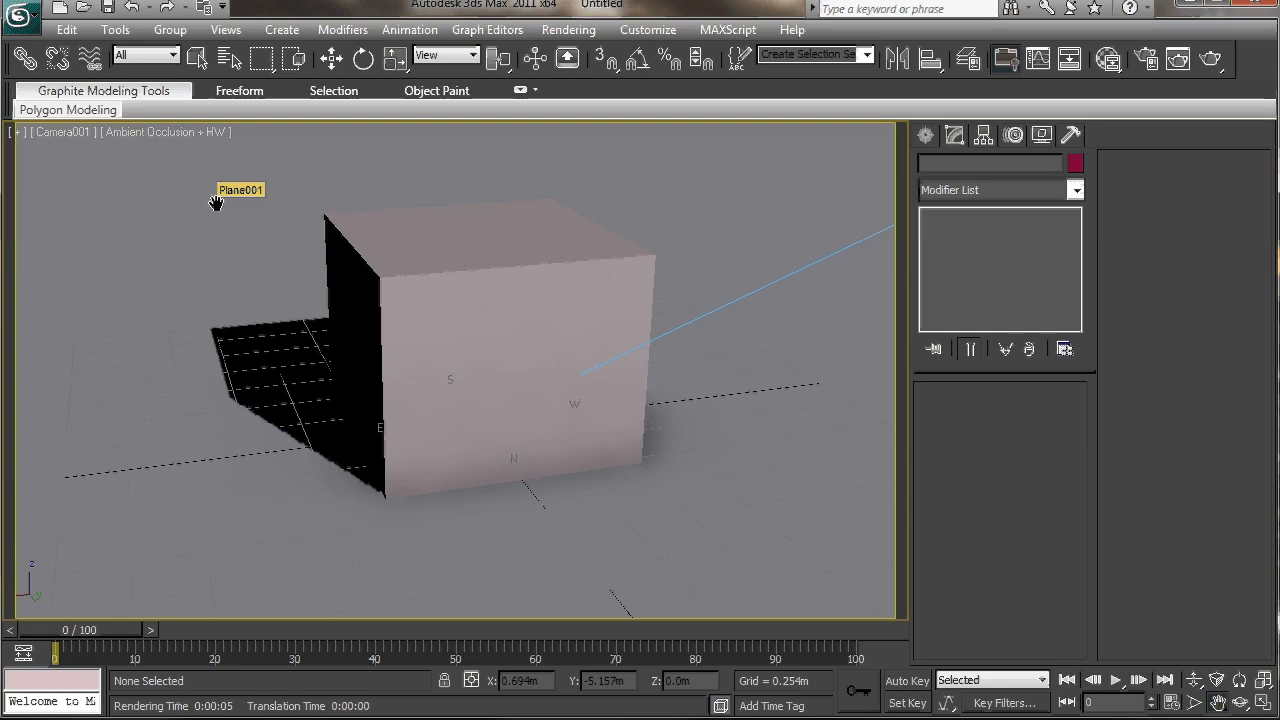
- Reset the scene to an empty one without saving the changes
{"action": "left_click", "coordinate": [33, 30]}
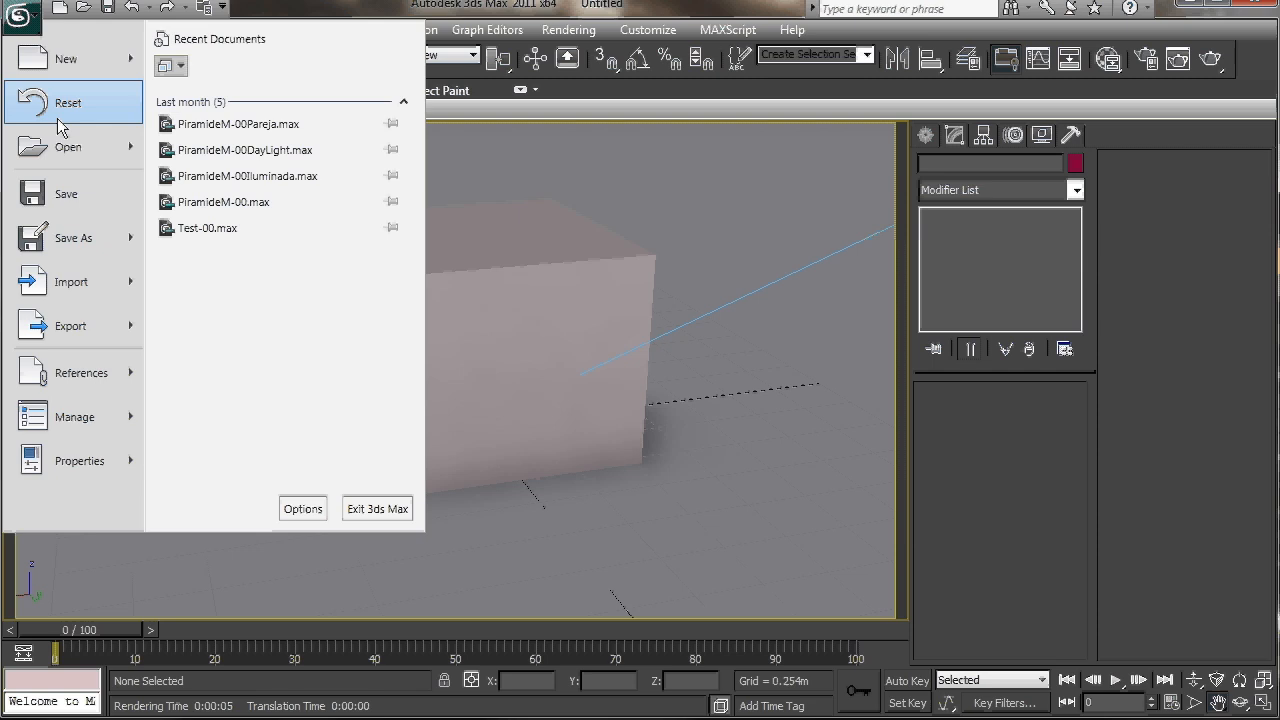
{"action": "left_click", "coordinate": [67, 110]}
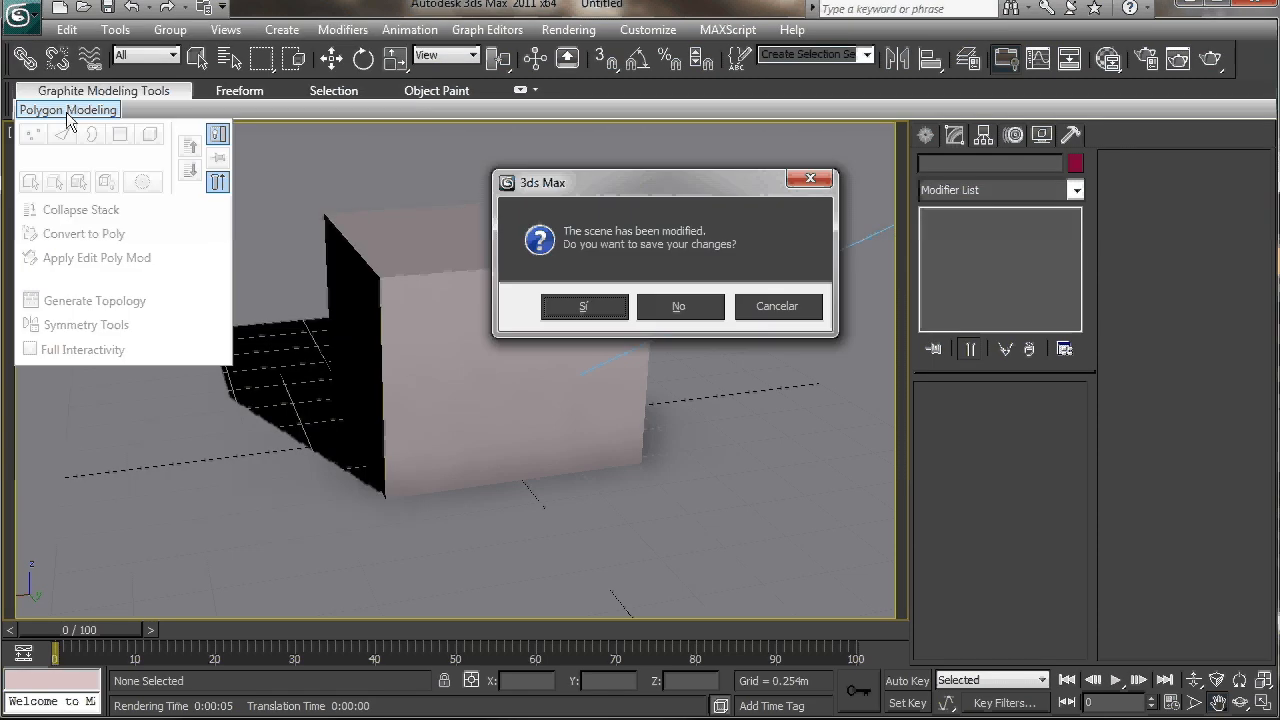
{"action": "left_click", "coordinate": [690, 300]}
{"action": "left_click", "coordinate": [614, 403]}
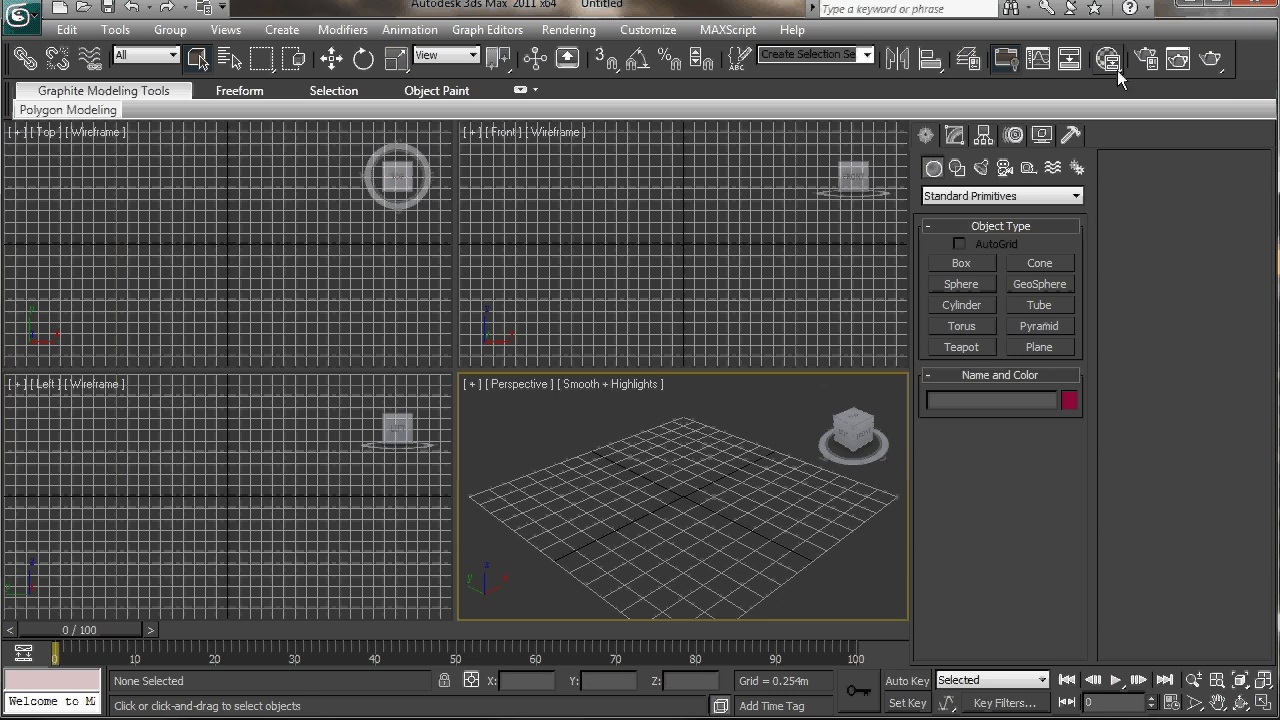
- Check which renderer is assigned for production and view the available alternatives without changing the assignment
{"action": "left_click", "coordinate": [1147, 58]}
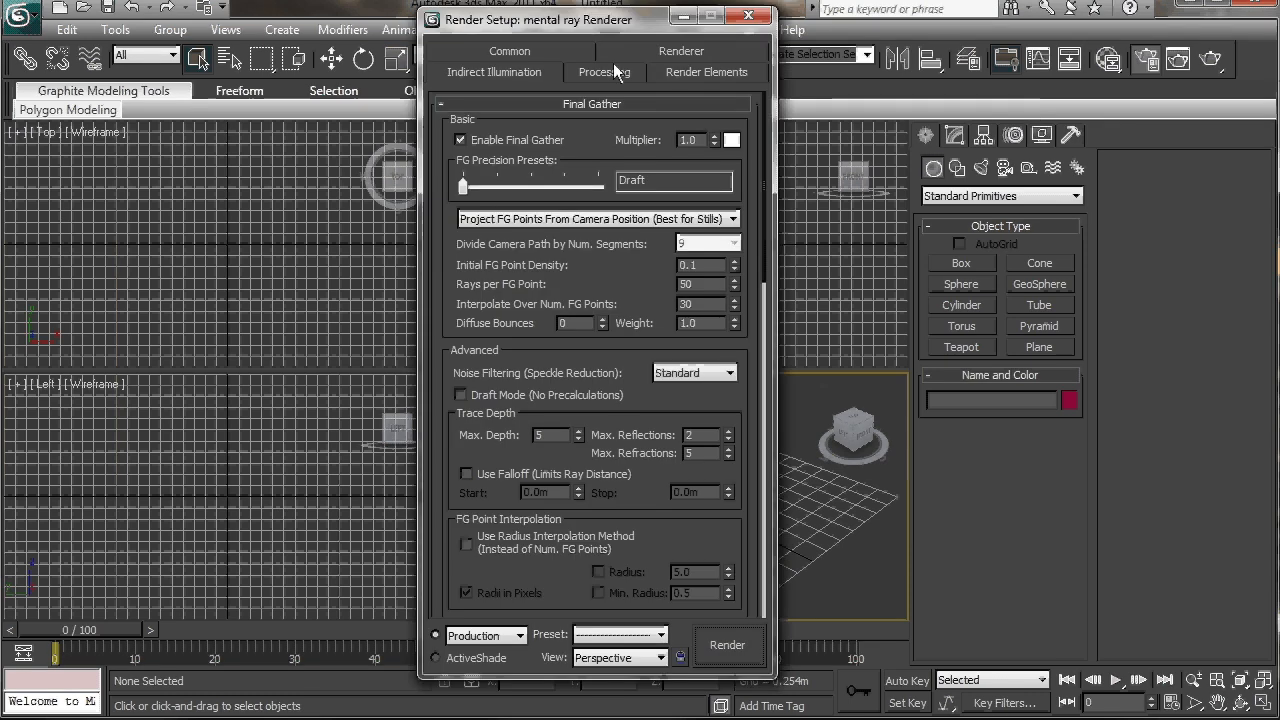
{"action": "left_click", "coordinate": [504, 48]}
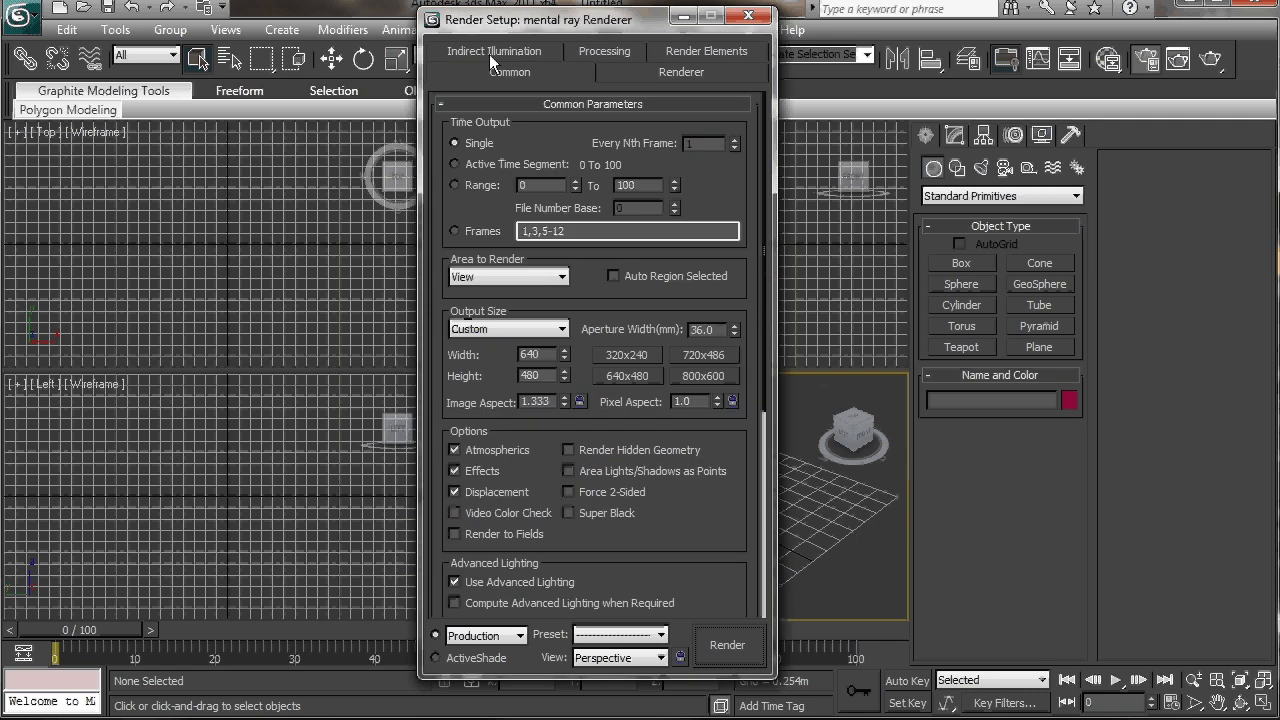
{"action": "scroll", "coordinate": [740, 515], "scroll_direction": "down", "scroll_amount": 5}
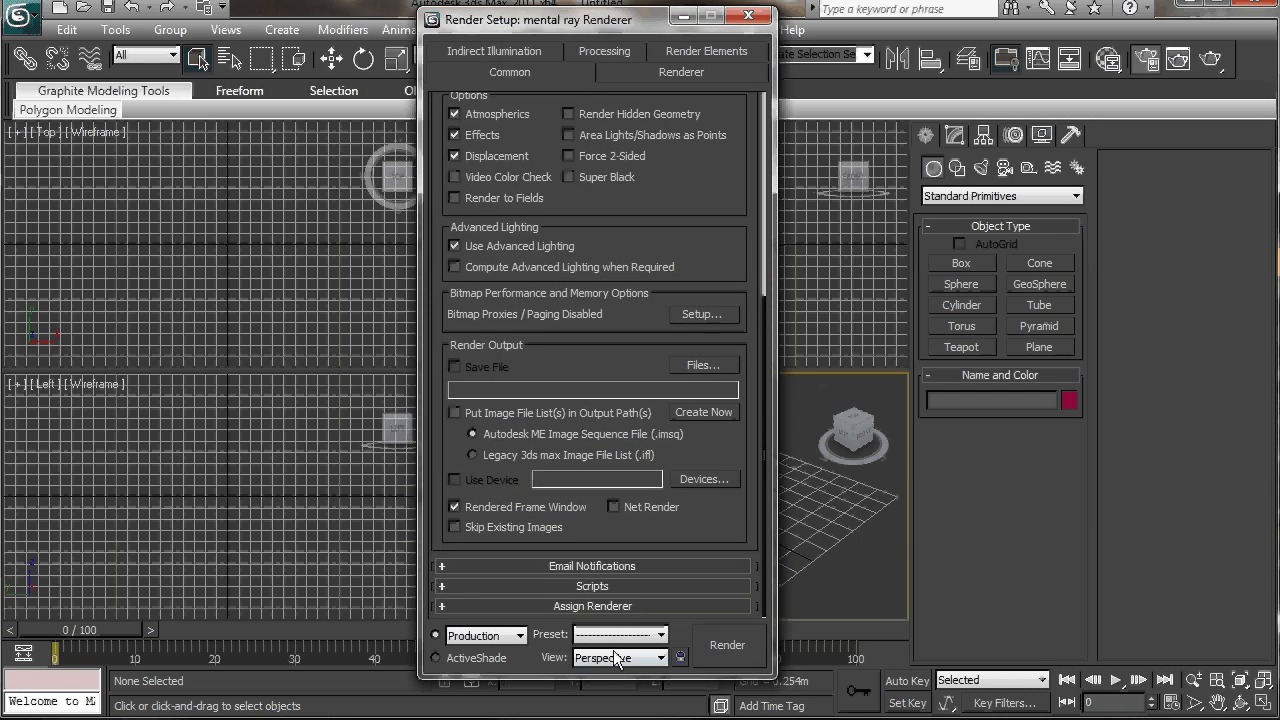
{"action": "left_click", "coordinate": [602, 606]}
{"action": "left_click", "coordinate": [706, 520]}
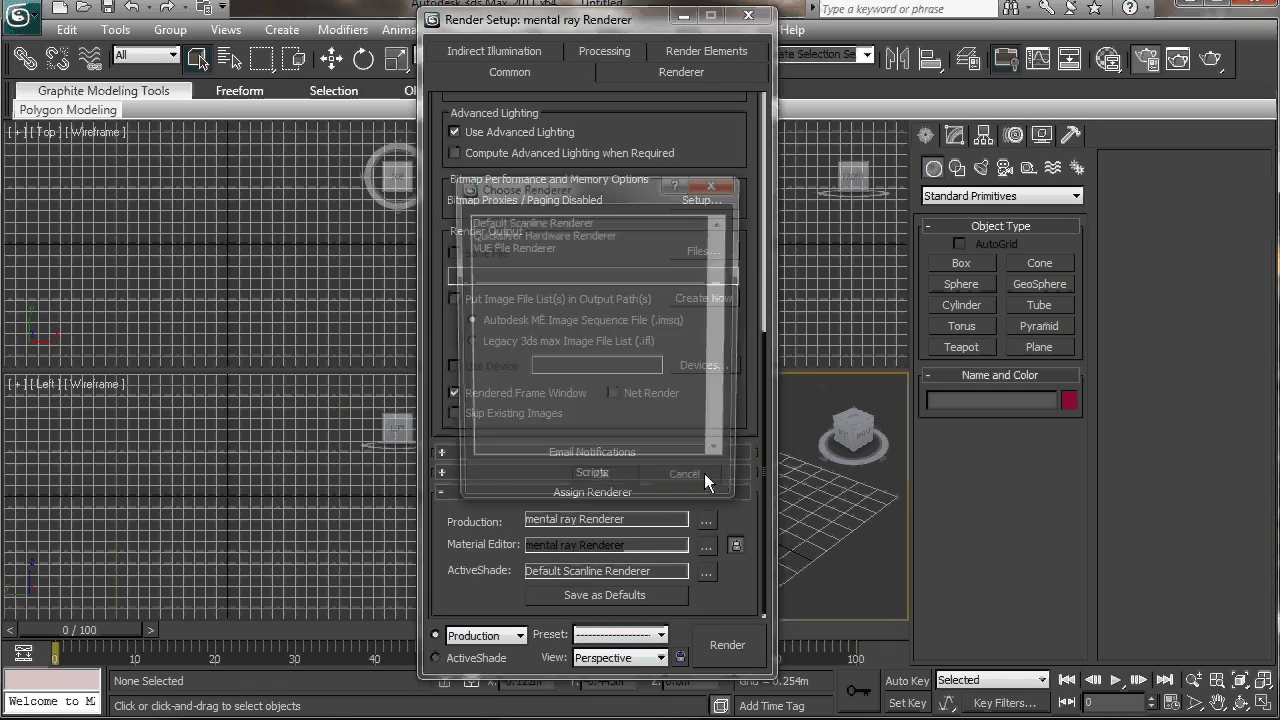
{"action": "left_click", "coordinate": [598, 486]}
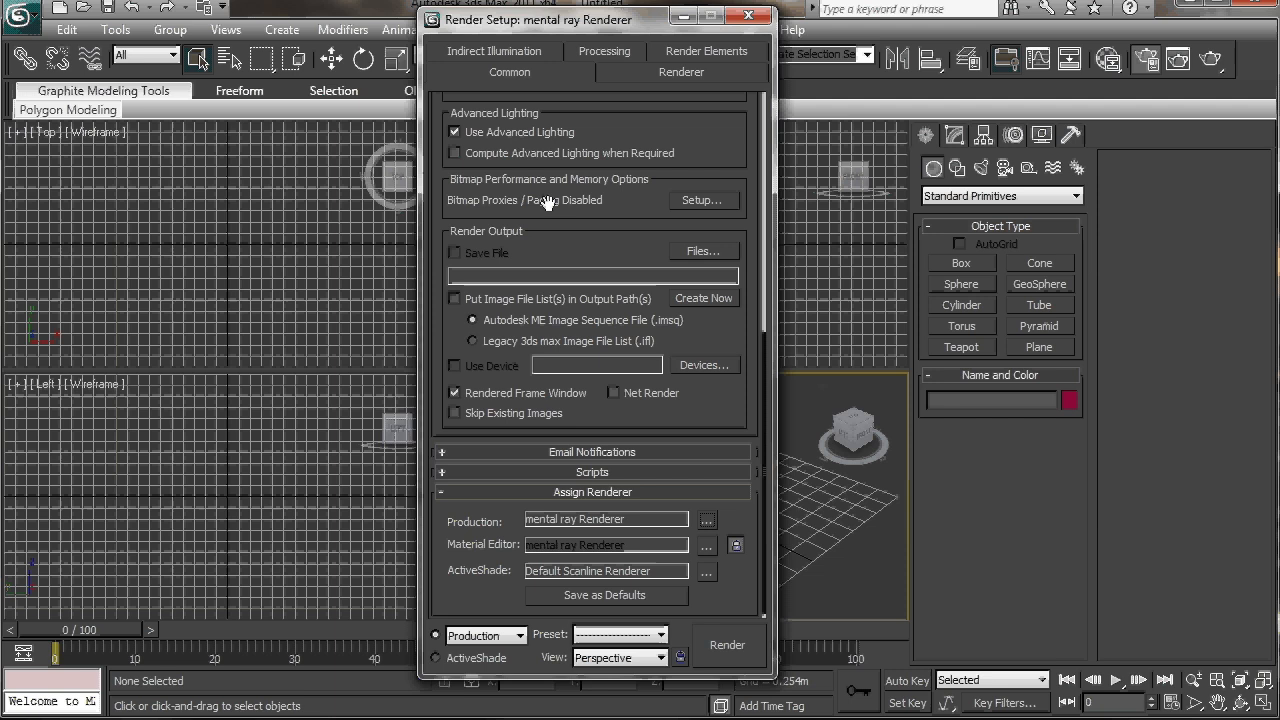
{"action": "left_click", "coordinate": [749, 18]}
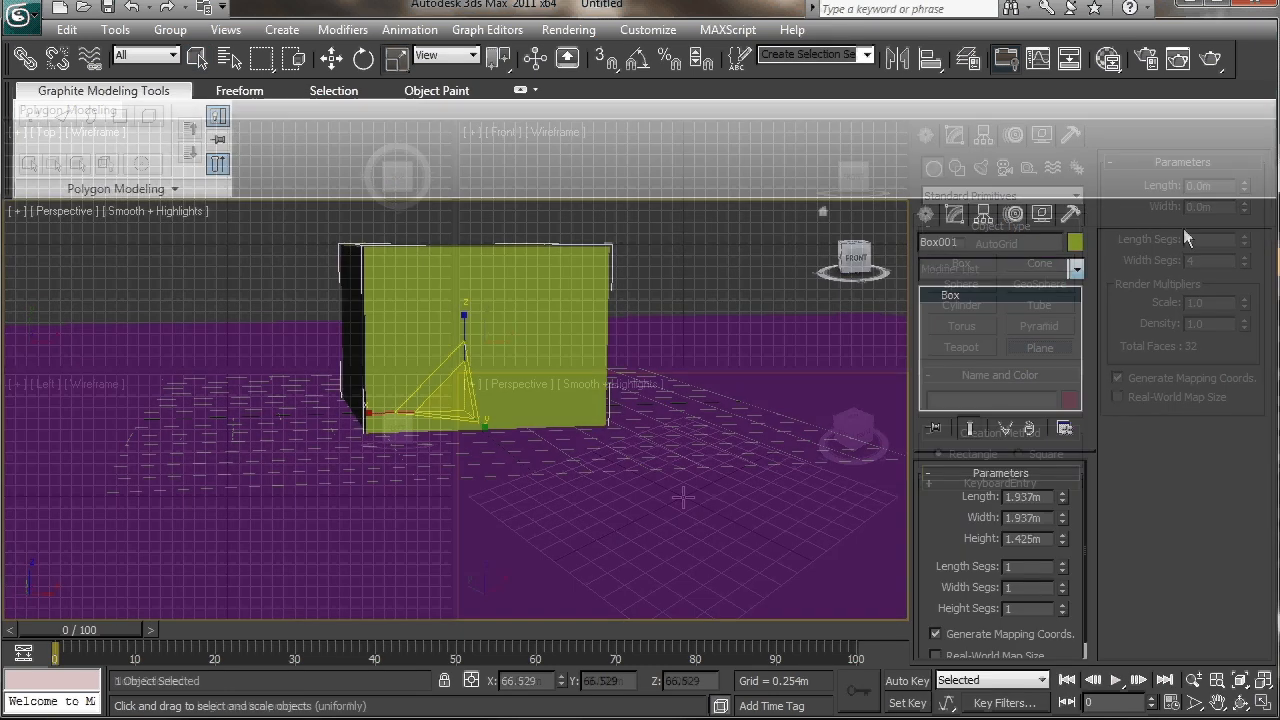
- Add an Edit Poly modifier to the green box
{"action": "left_click", "coordinate": [1077, 268]}
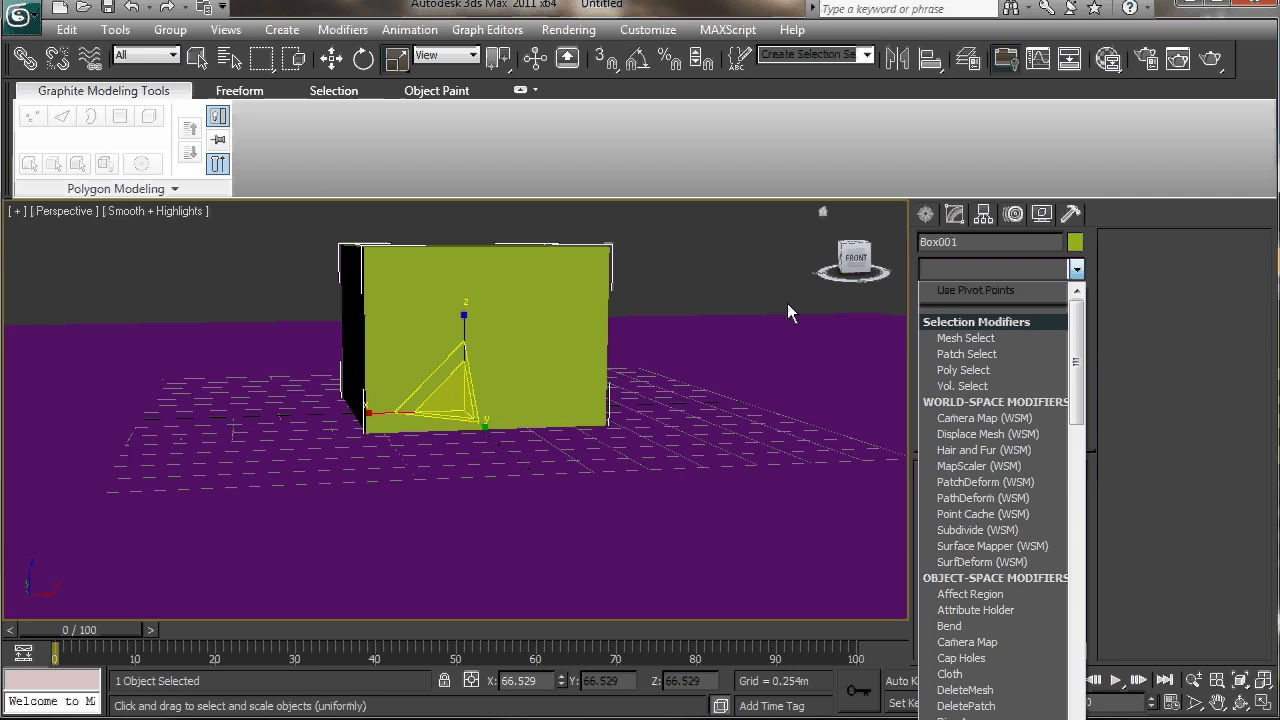
{"action": "key", "text": "e"}
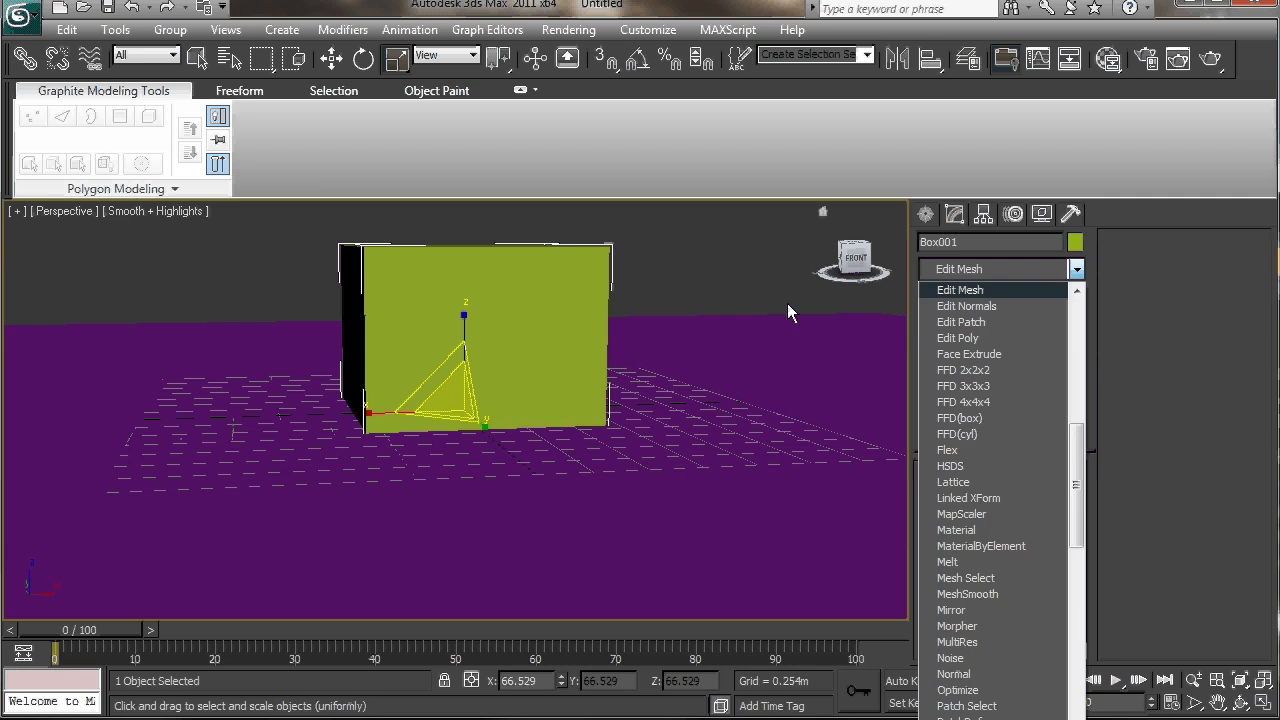
{"action": "left_click", "coordinate": [962, 338]}
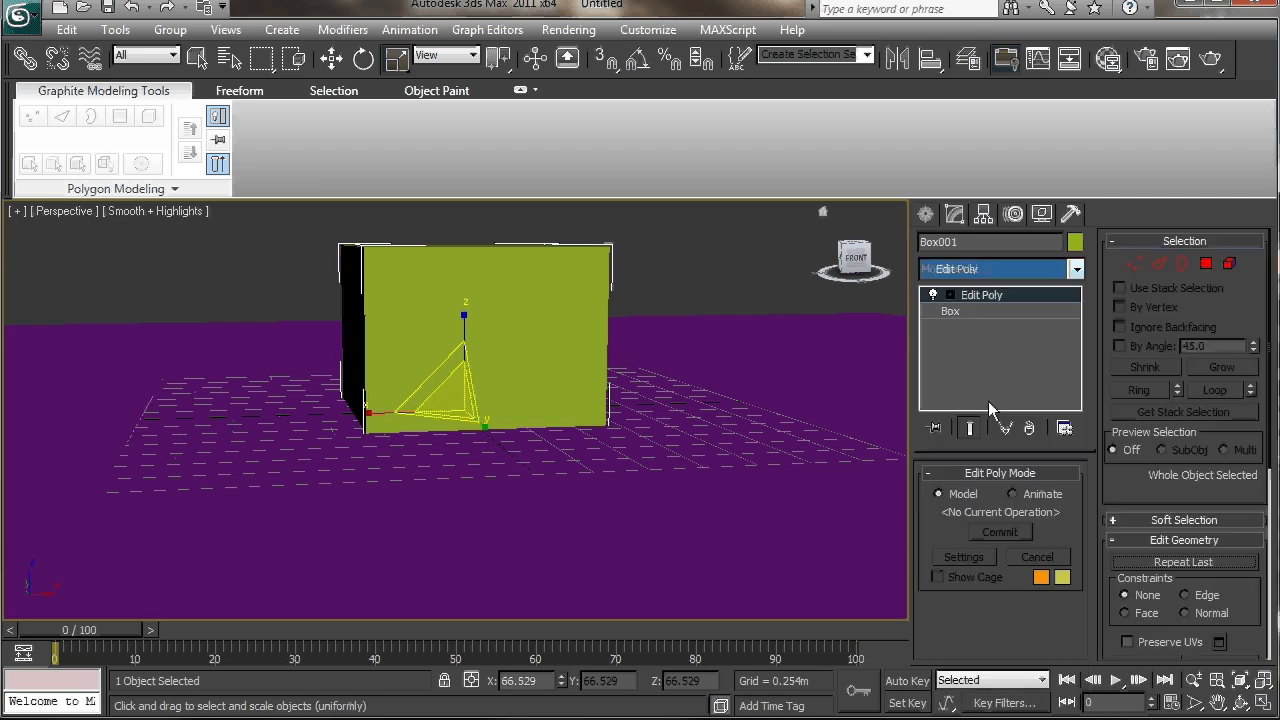
- Inset the box's front polygon by 0.047 m to form a thin frame around the face
{"action": "left_click", "coordinate": [1206, 263]}
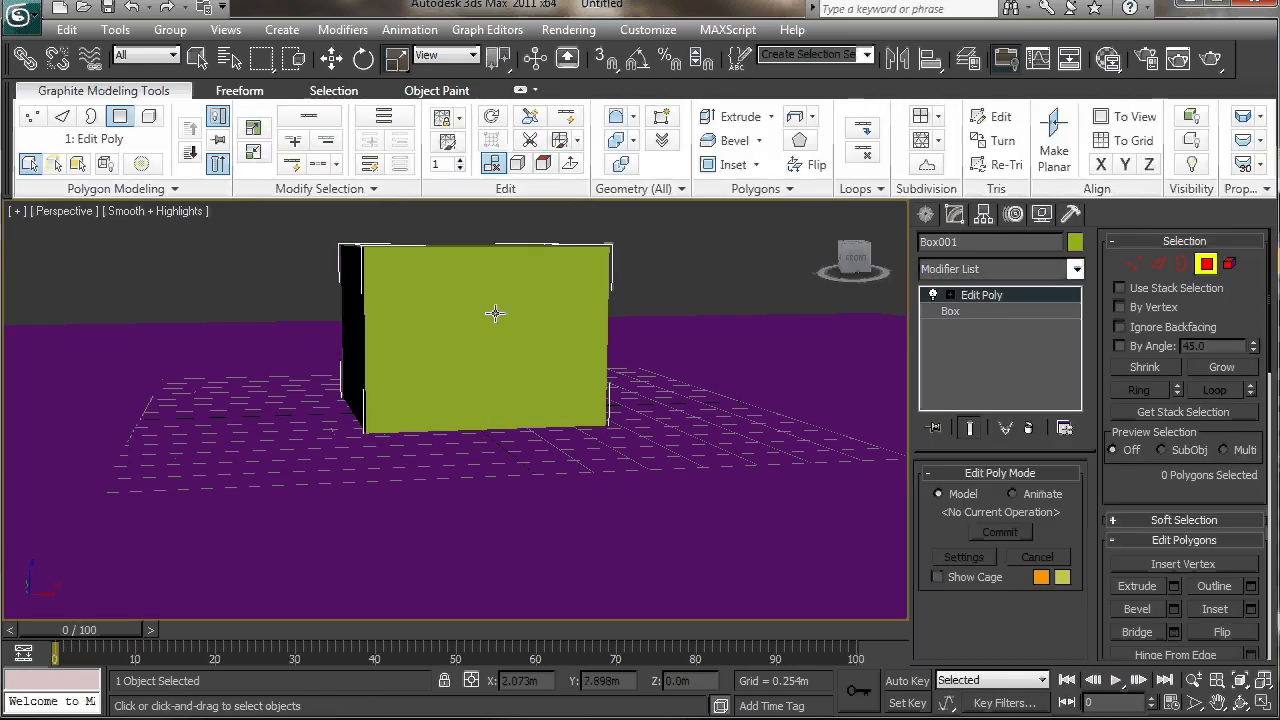
{"action": "left_click", "coordinate": [495, 313]}
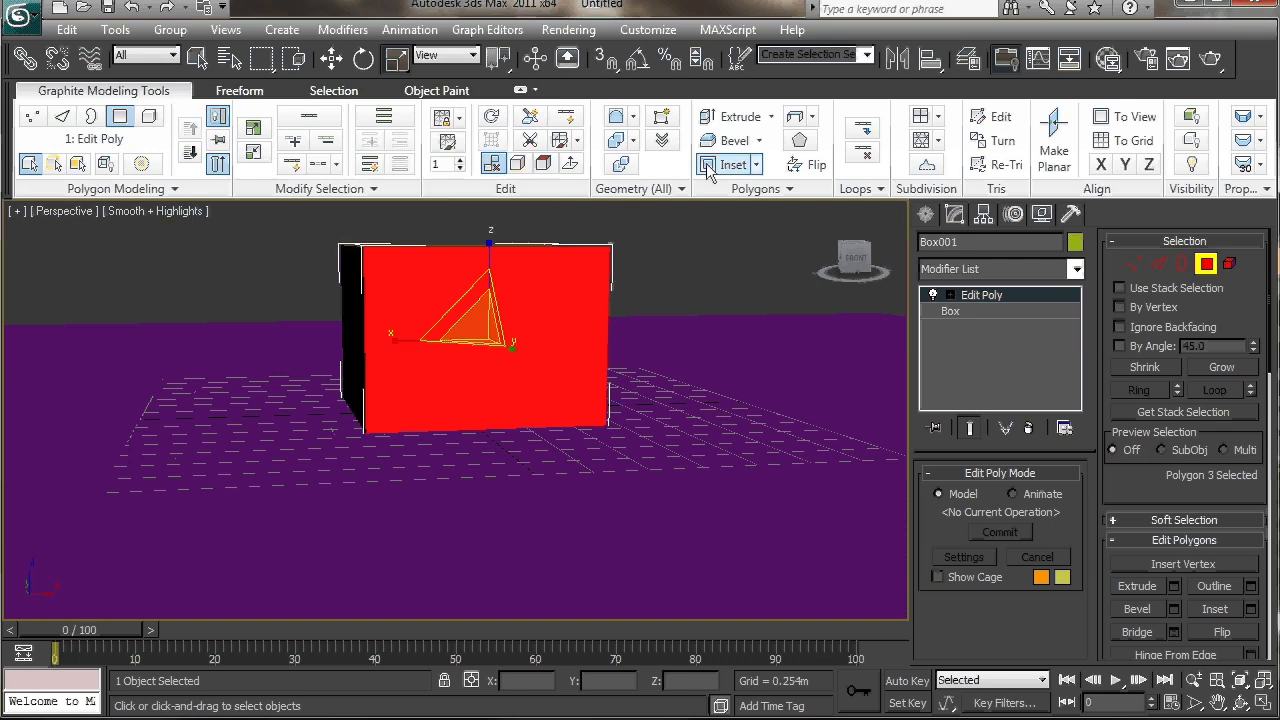
{"action": "left_click", "coordinate": [756, 166]}
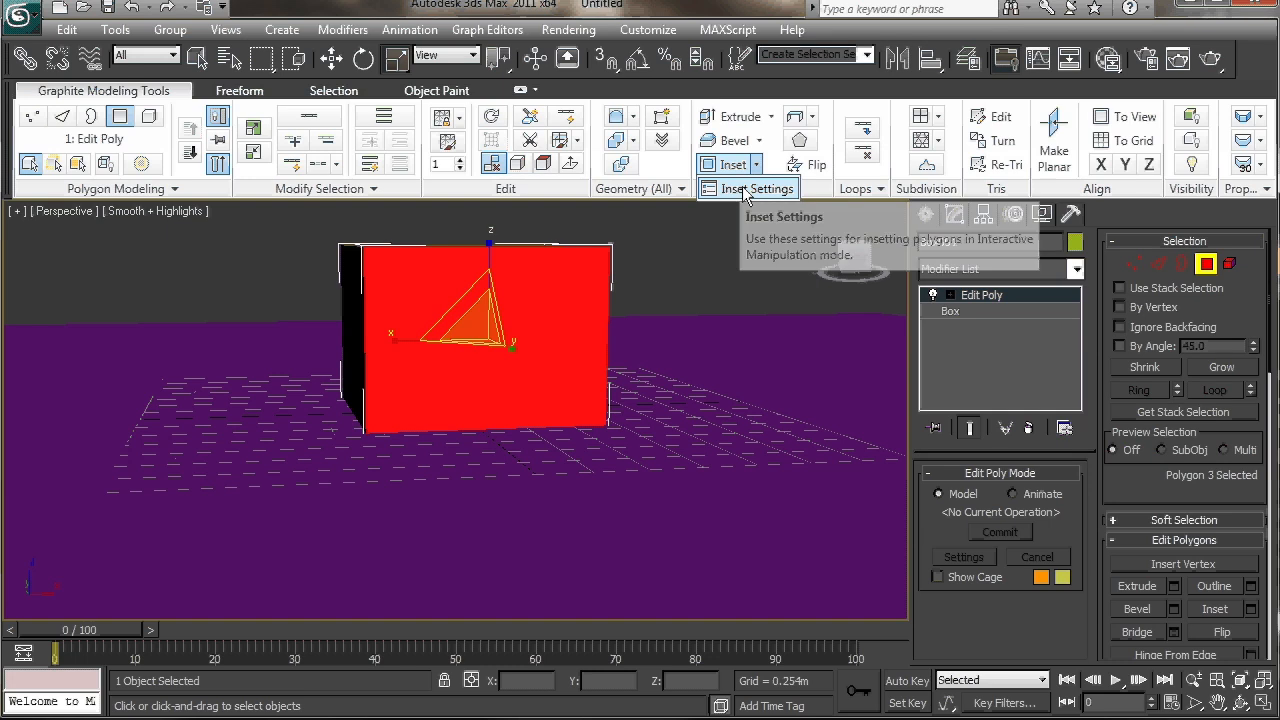
{"action": "left_click", "coordinate": [748, 190]}
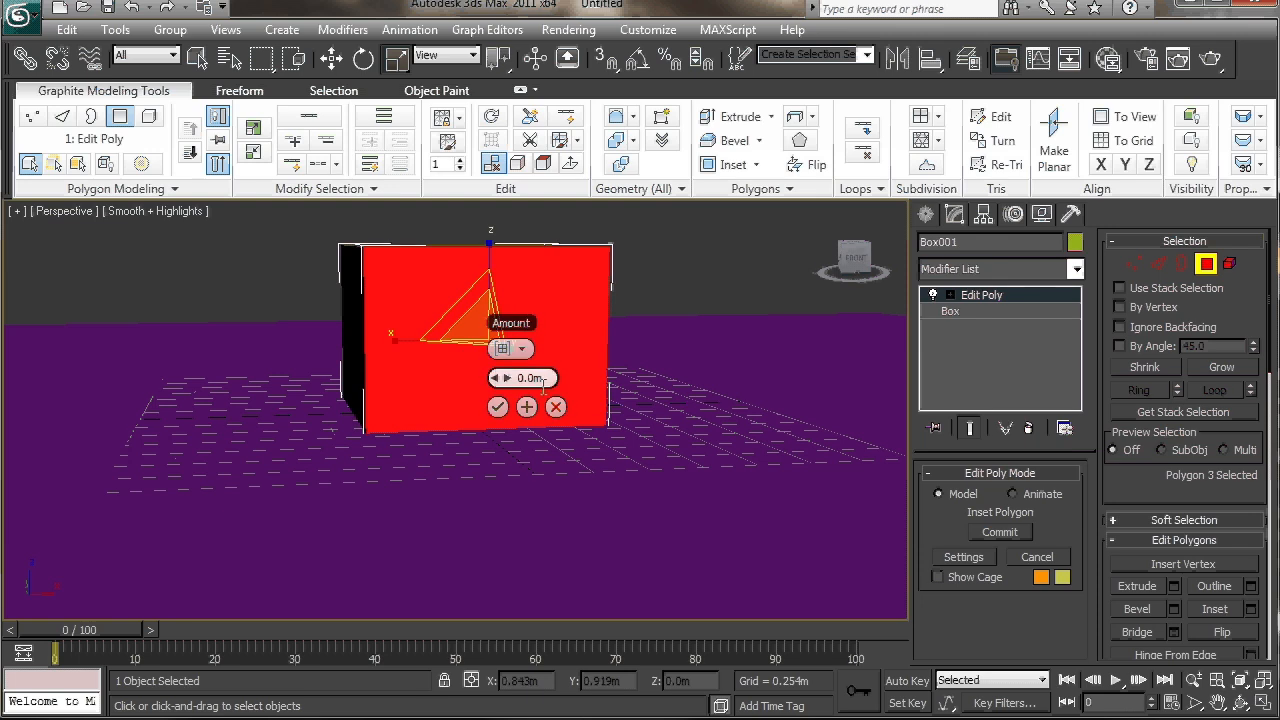
{"action": "mouse_move", "coordinate": [503, 378]}
{"action": "left_mouse_down"}
{"action": "mouse_move", "coordinate": [503, 352]}
{"action": "mouse_move", "coordinate": [528, 380]}
{"action": "left_mouse_up"}
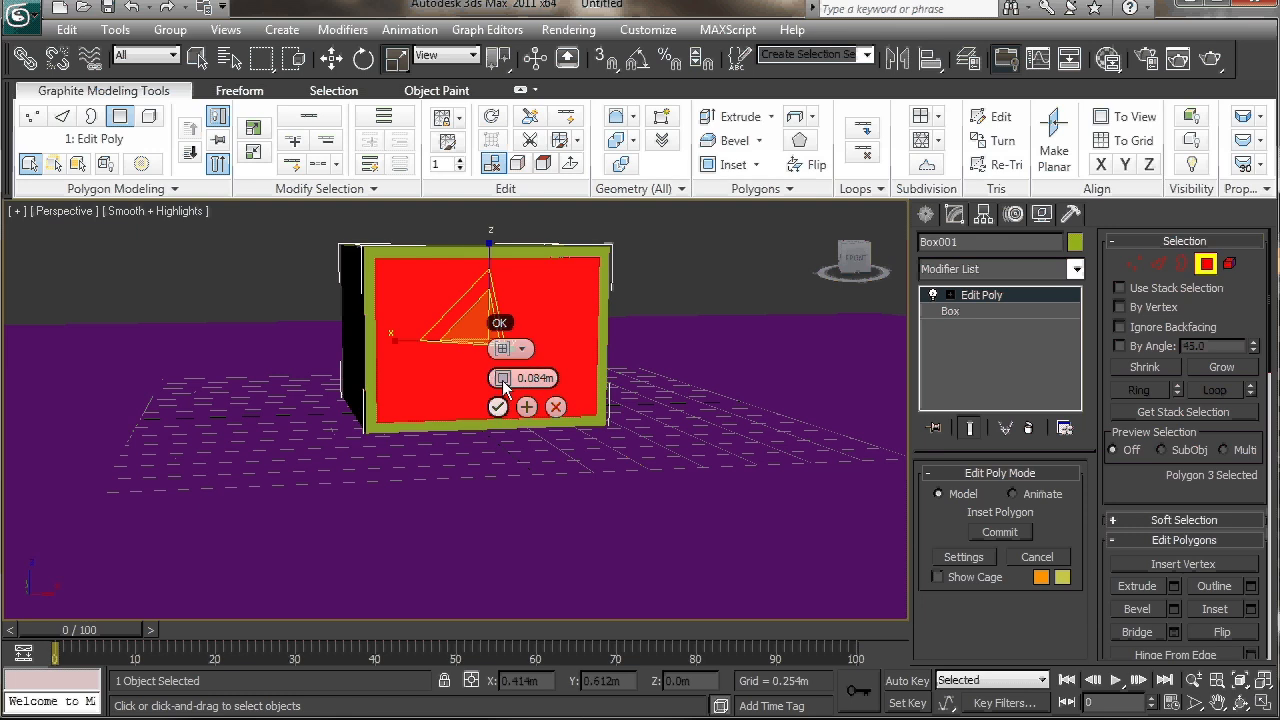
{"action": "left_click_drag", "start_coordinate": [497, 378], "coordinate": [497, 375]}
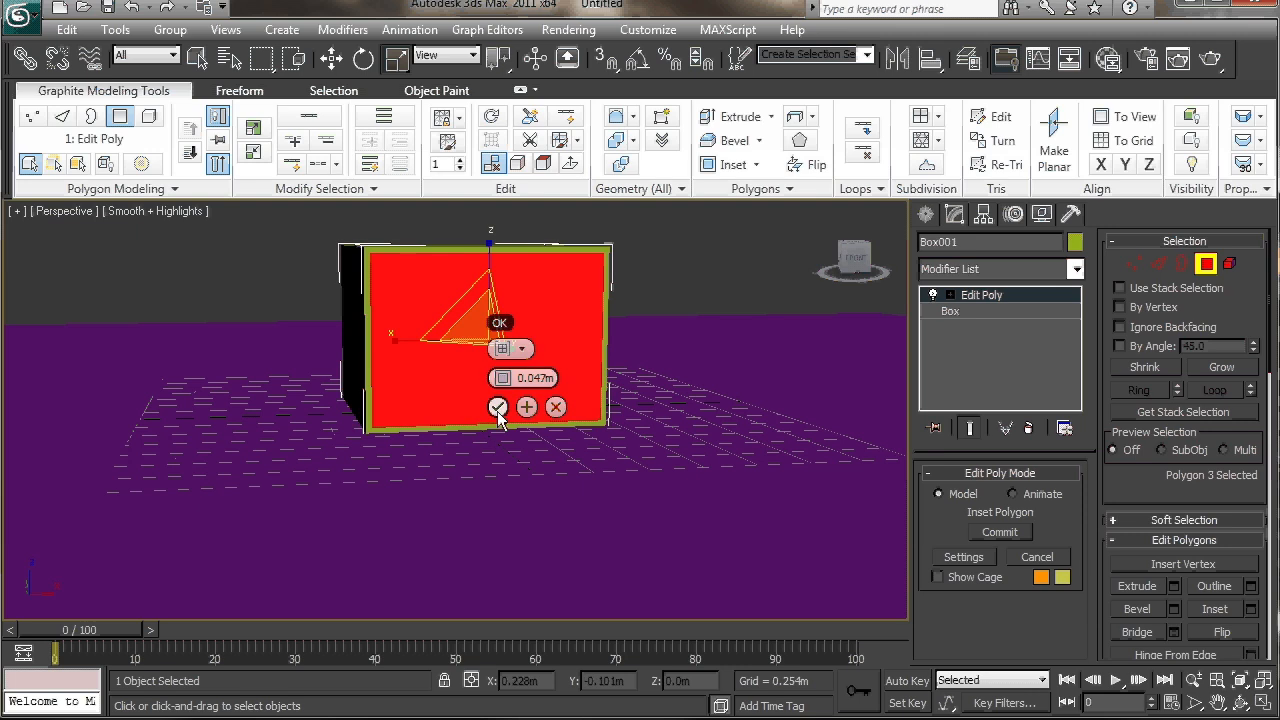
{"action": "left_click", "coordinate": [497, 407]}
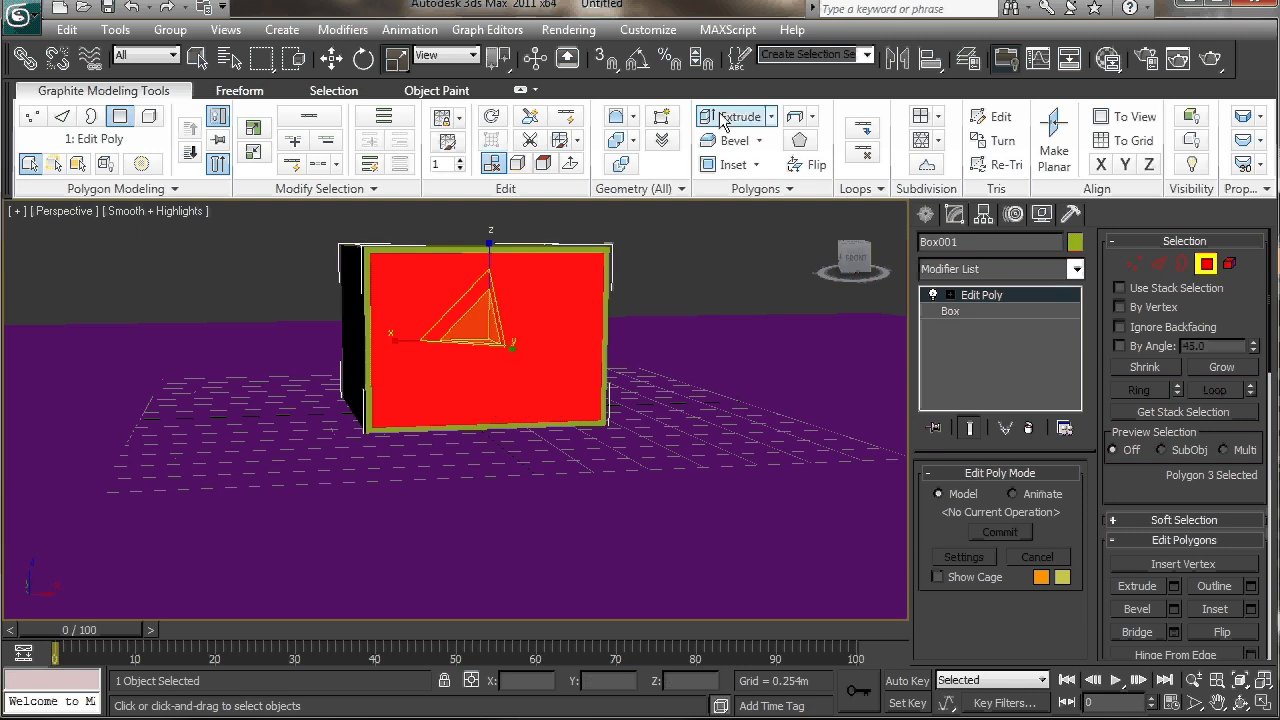
- Extrude the inset front polygon inward by -1.738 m to hollow out the box, leaving the polygon deselected
{"action": "left_click", "coordinate": [771, 116]}
{"action": "left_click", "coordinate": [748, 142]}
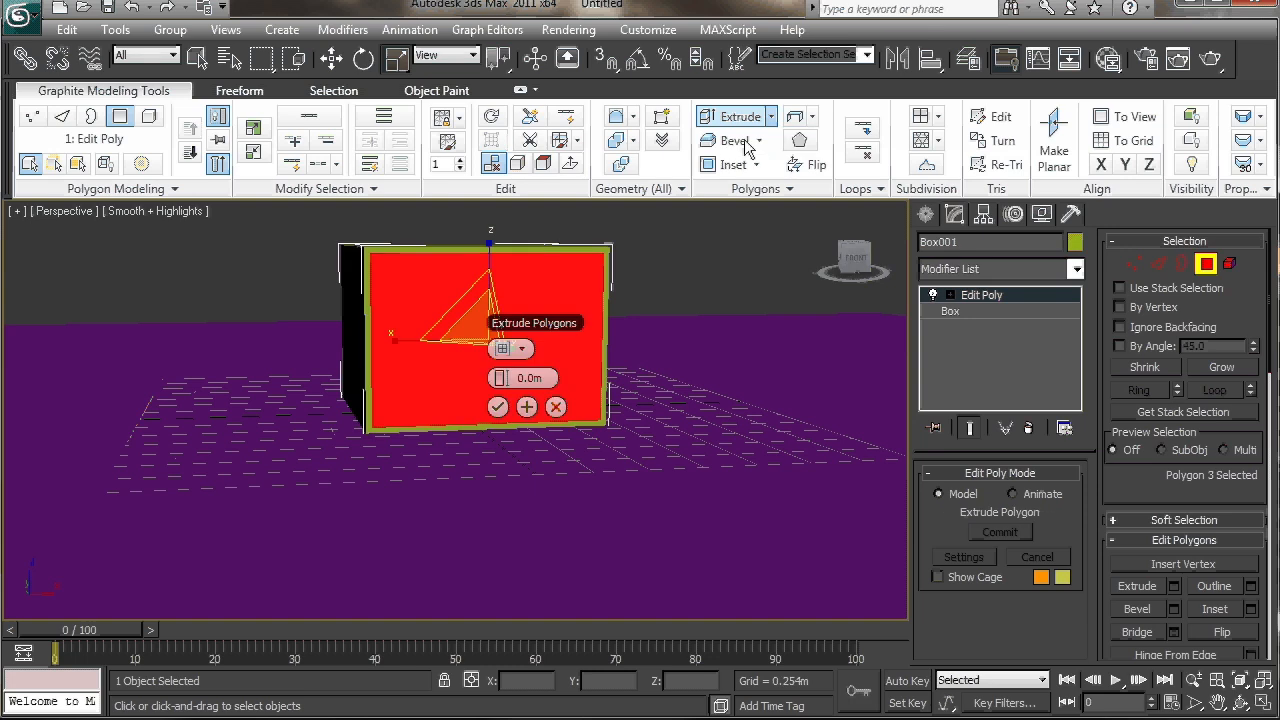
{"action": "left_click_drag", "start_coordinate": [512, 378], "coordinate": [108, 328]}
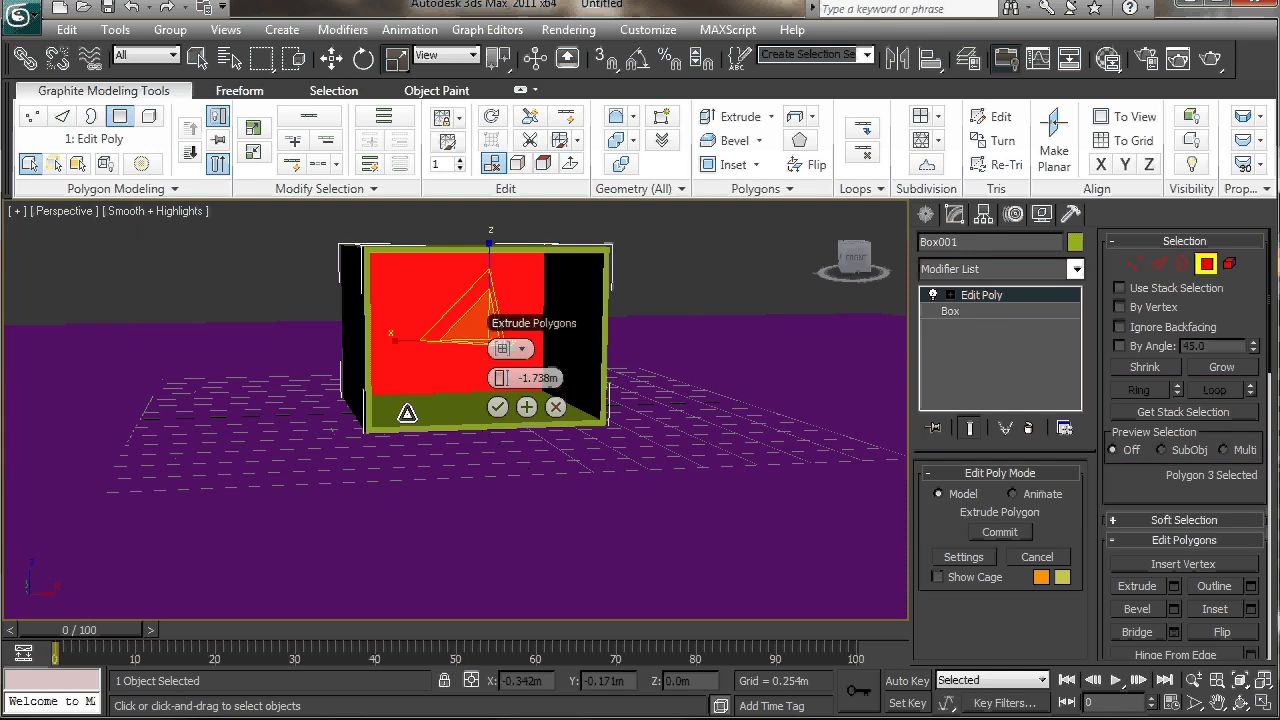
{"action": "left_click", "coordinate": [497, 407]}
{"action": "left_click", "coordinate": [680, 266]}
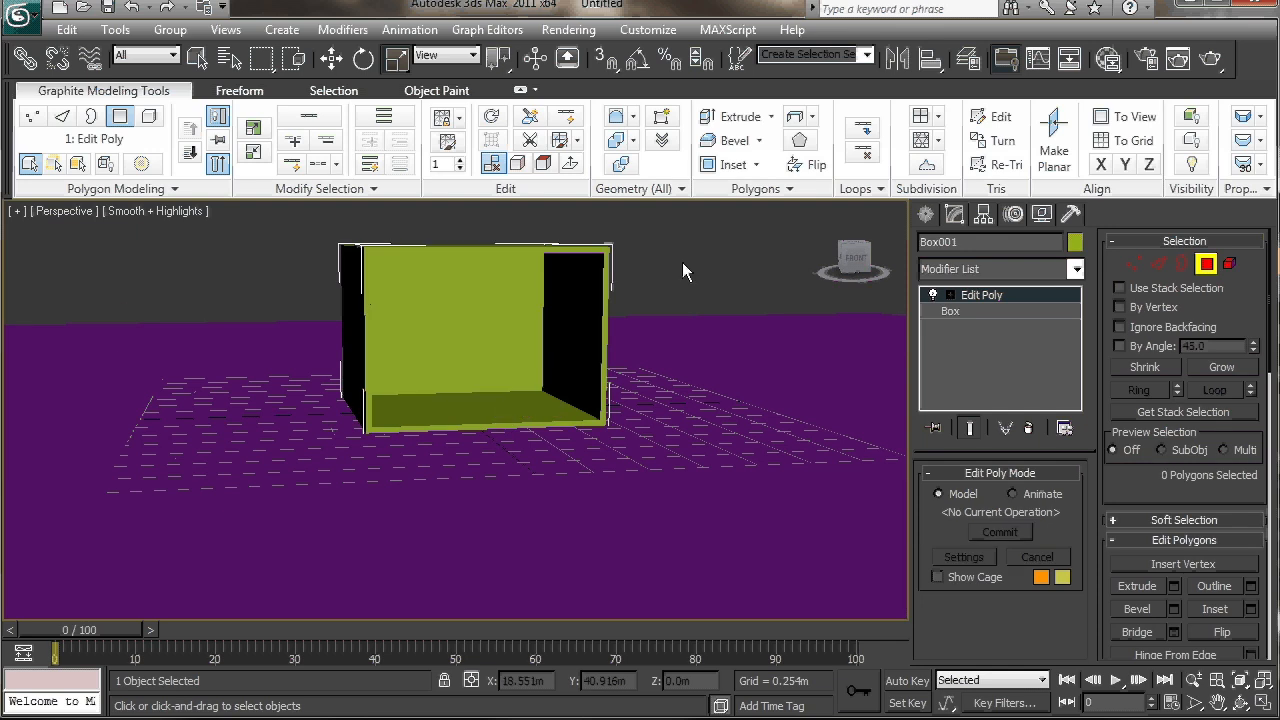
- Minimize the Graphite Modeling Tools ribbon so that it shows only its tabs
{"action": "left_click", "coordinate": [521, 91]}
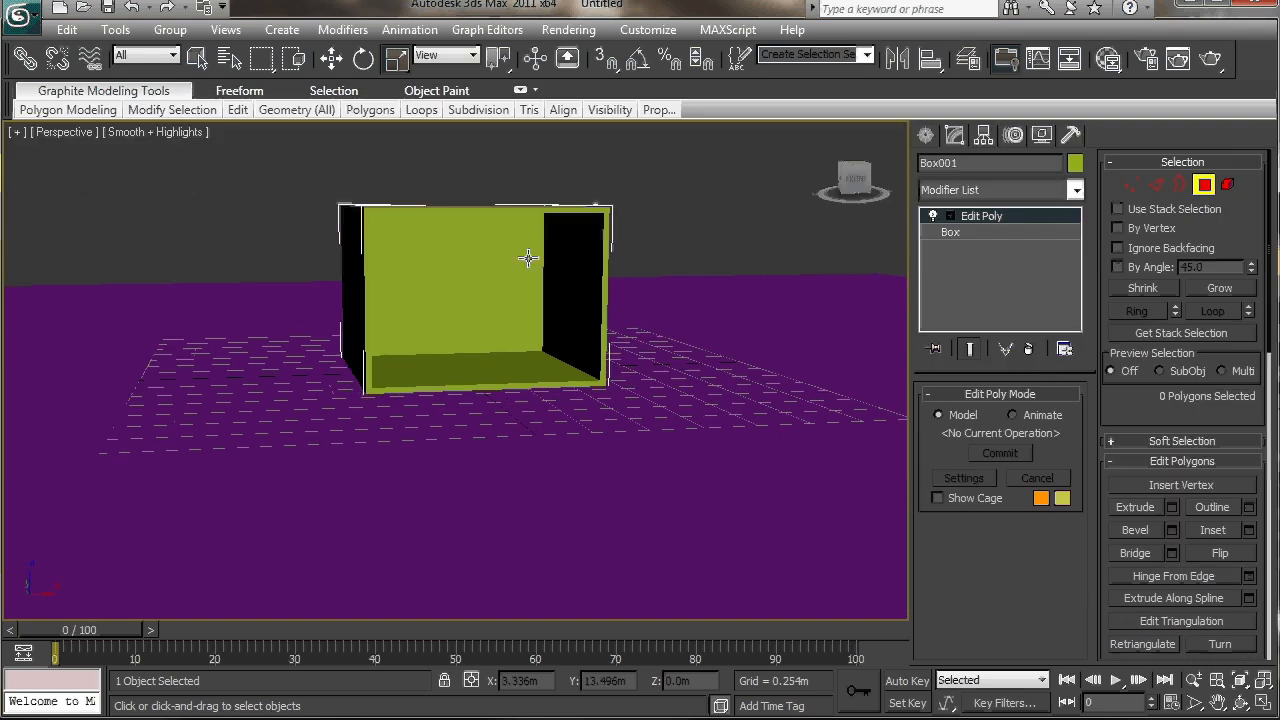
{"action": "left_click", "coordinate": [521, 91]}
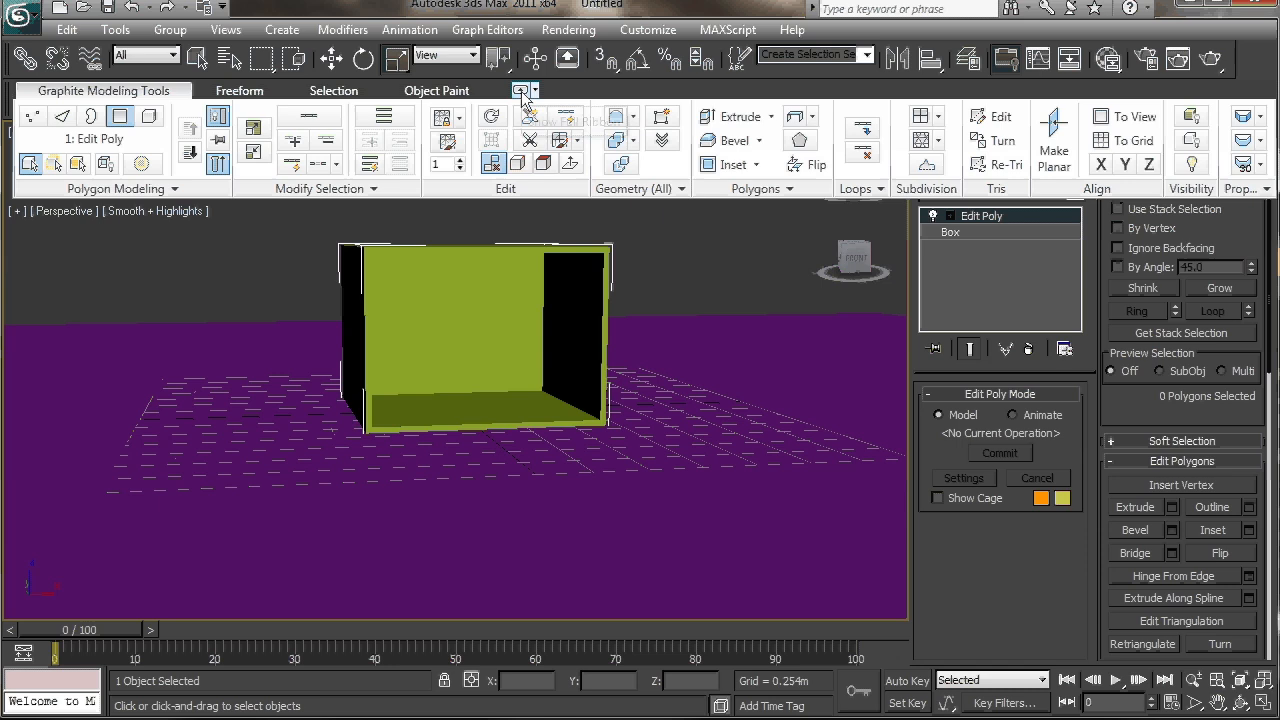
{"action": "left_click", "coordinate": [535, 90]}
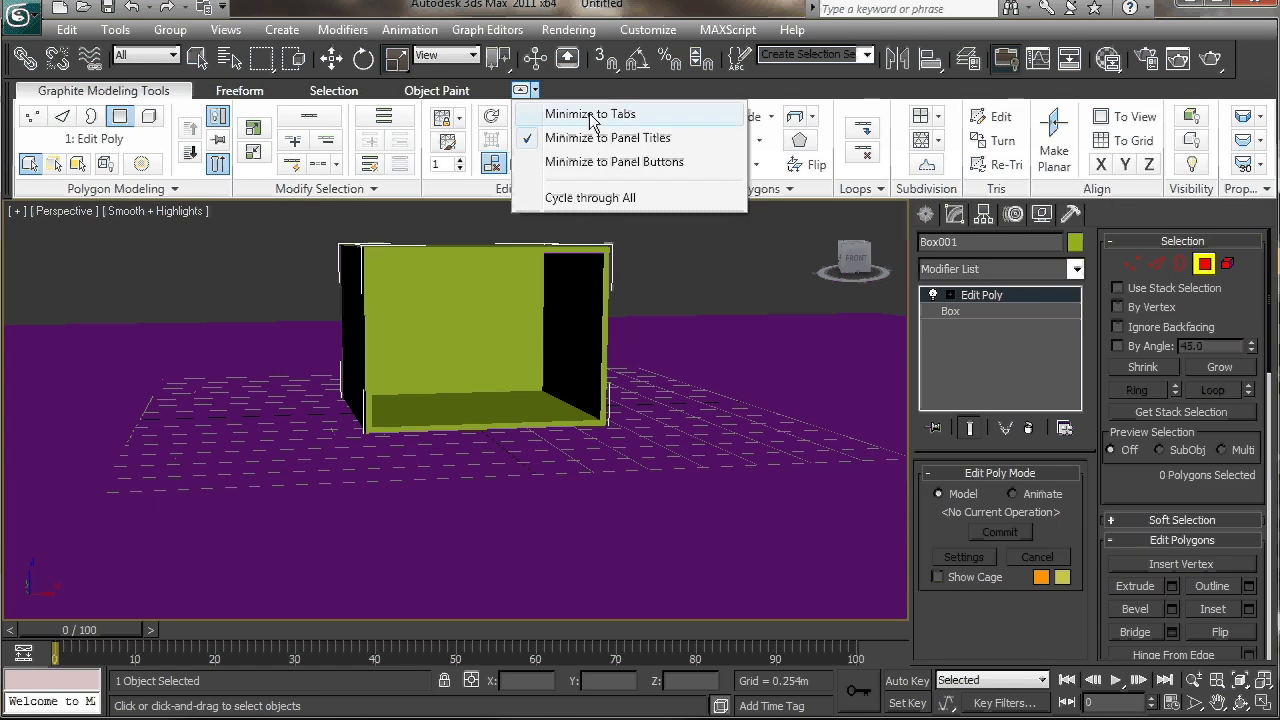
{"action": "left_click", "coordinate": [551, 112]}
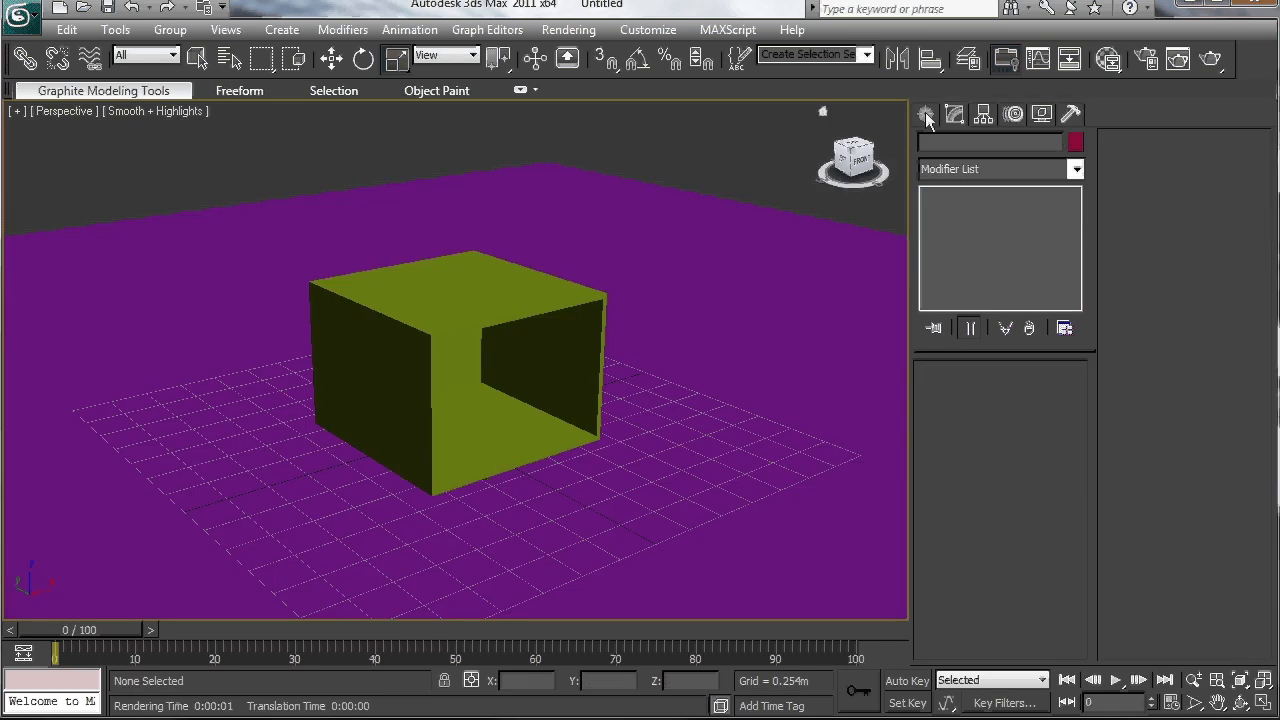
- Start a Daylight system with all four views shown, accepting mr Photographic Exposure Control at EV 15
{"action": "left_click", "coordinate": [930, 114]}
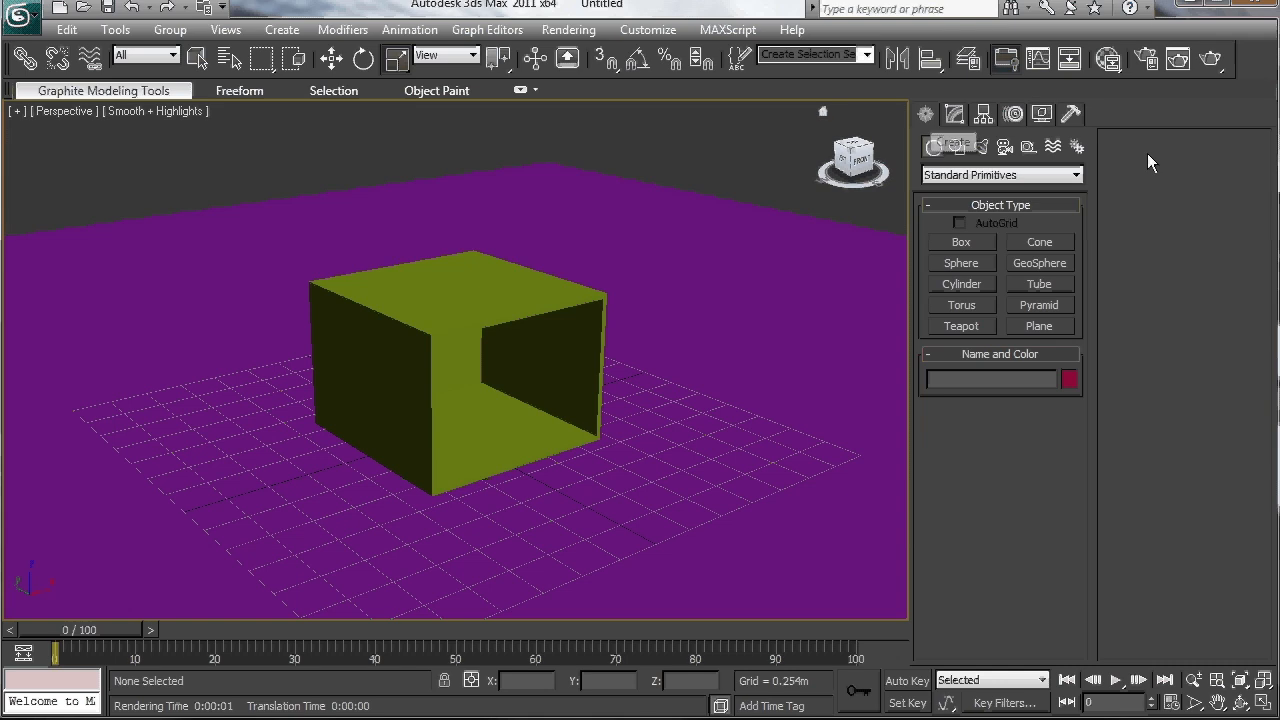
{"action": "left_click", "coordinate": [1077, 148]}
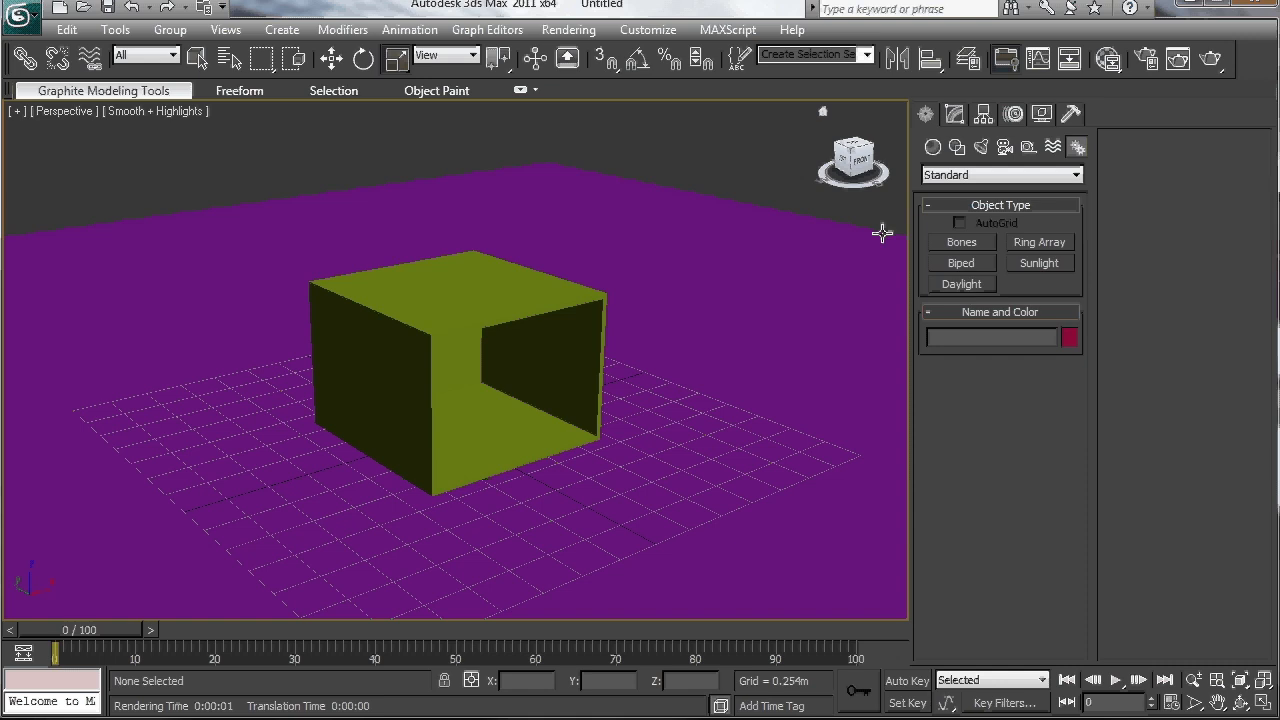
{"action": "key", "text": "alt+w"}
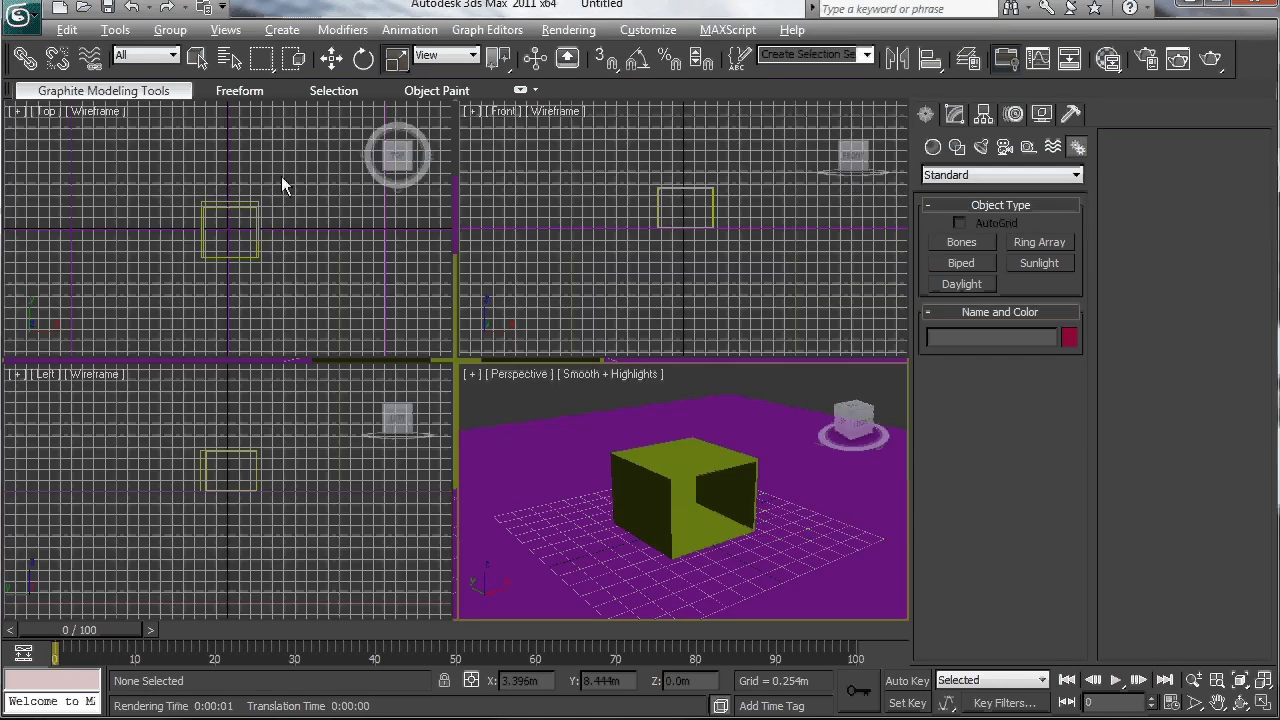
{"action": "left_click", "coordinate": [977, 283]}
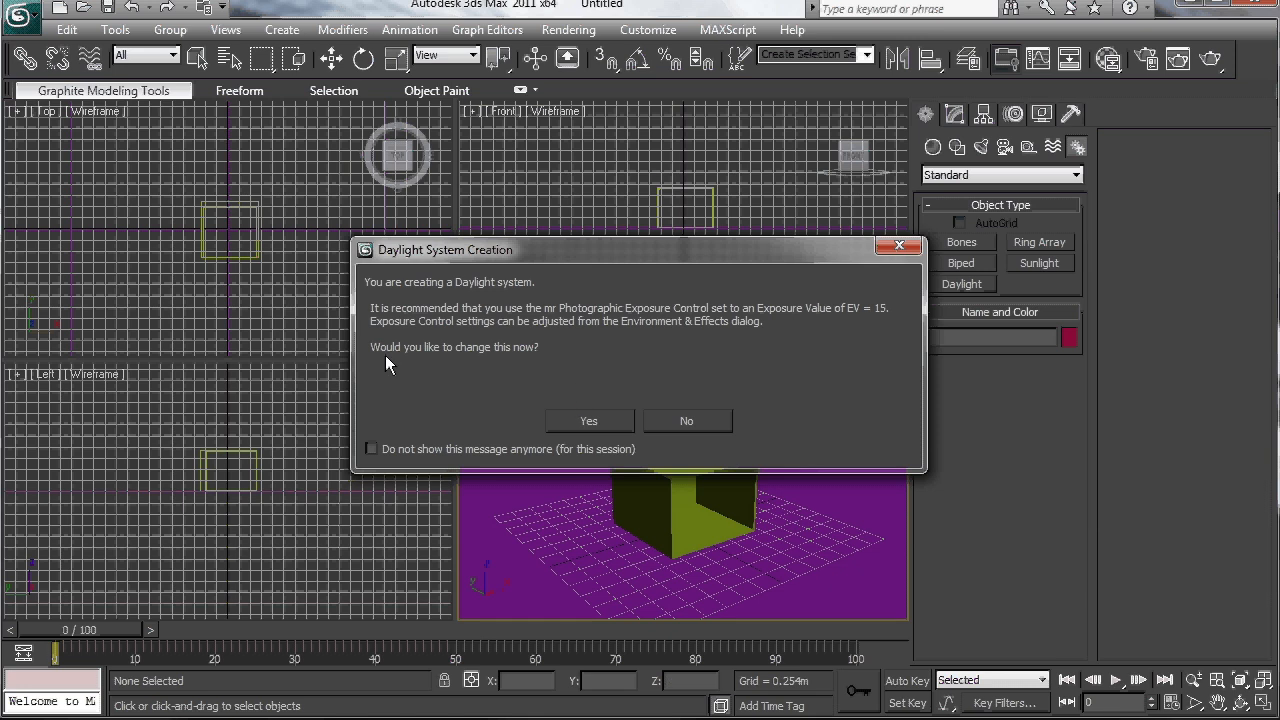
{"action": "left_click", "coordinate": [596, 419]}
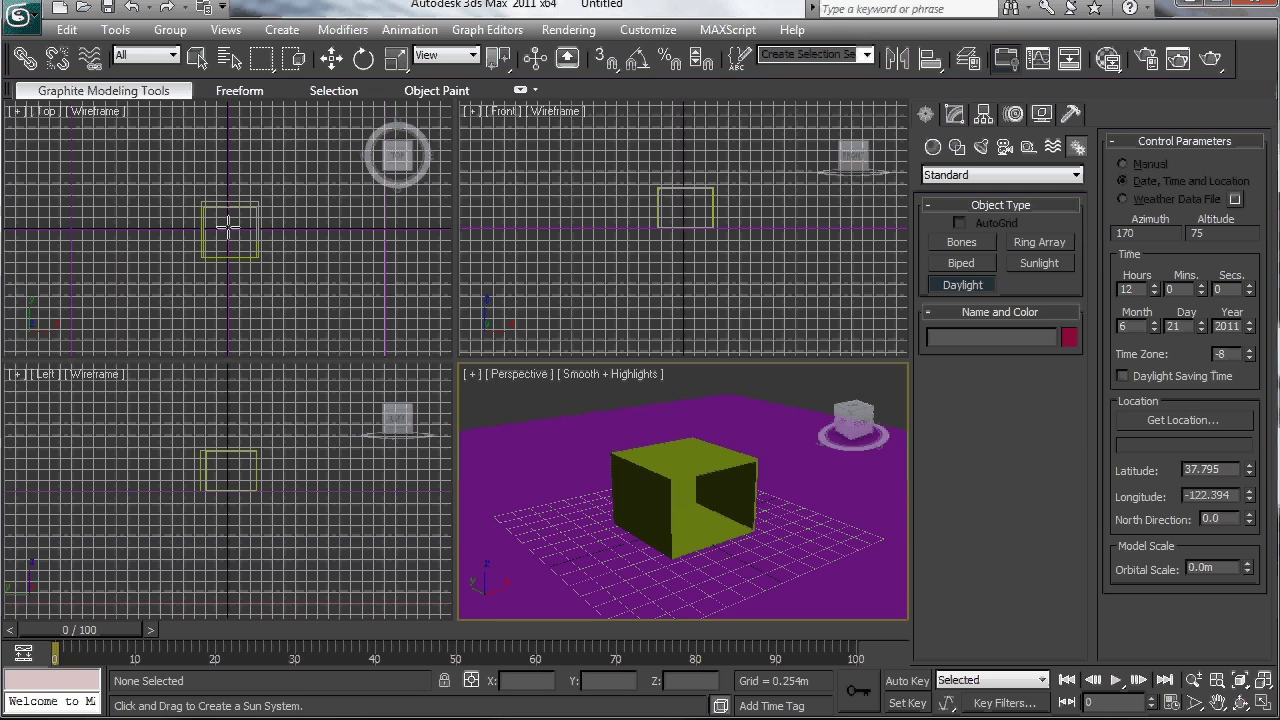
- Place the Daylight compass at the box's centre in the Top view with an orbital scale of about 3.387 m, leaving nothing selected
{"action": "left_click_drag", "start_coordinate": [228, 228], "coordinate": [265, 180]}
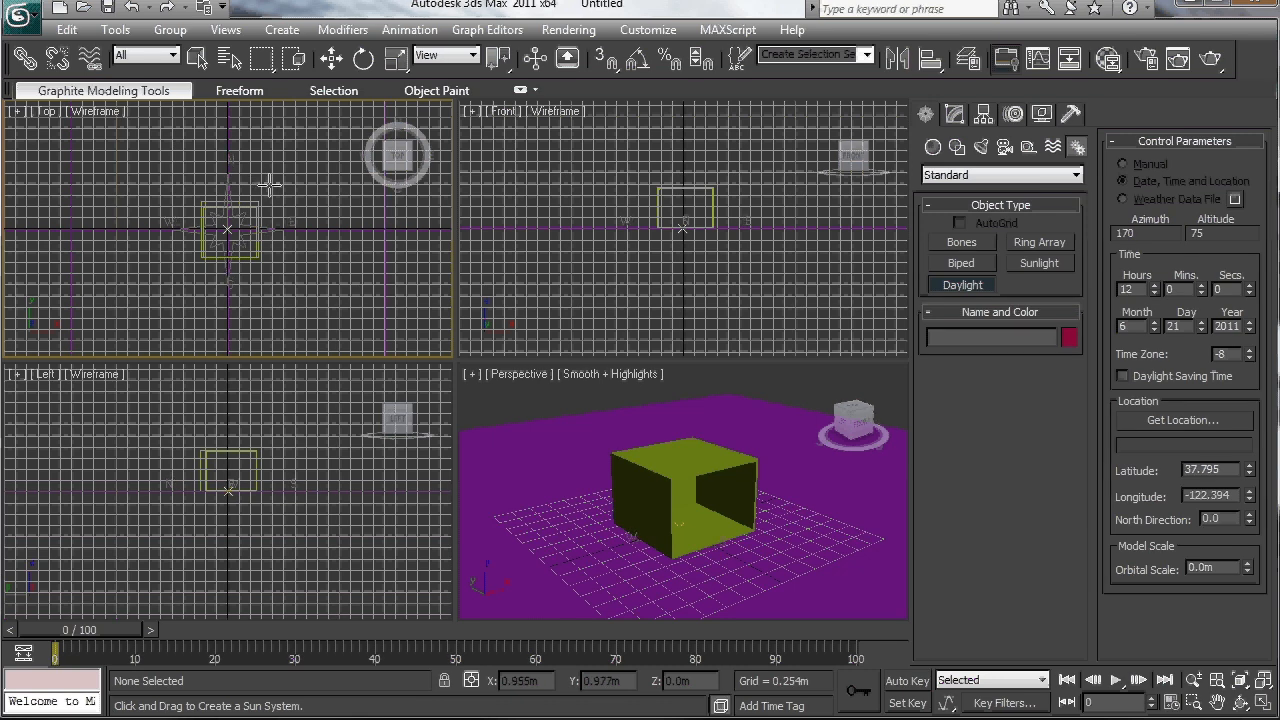
{"action": "left_click_drag", "start_coordinate": [269, 185], "coordinate": [267, 185]}
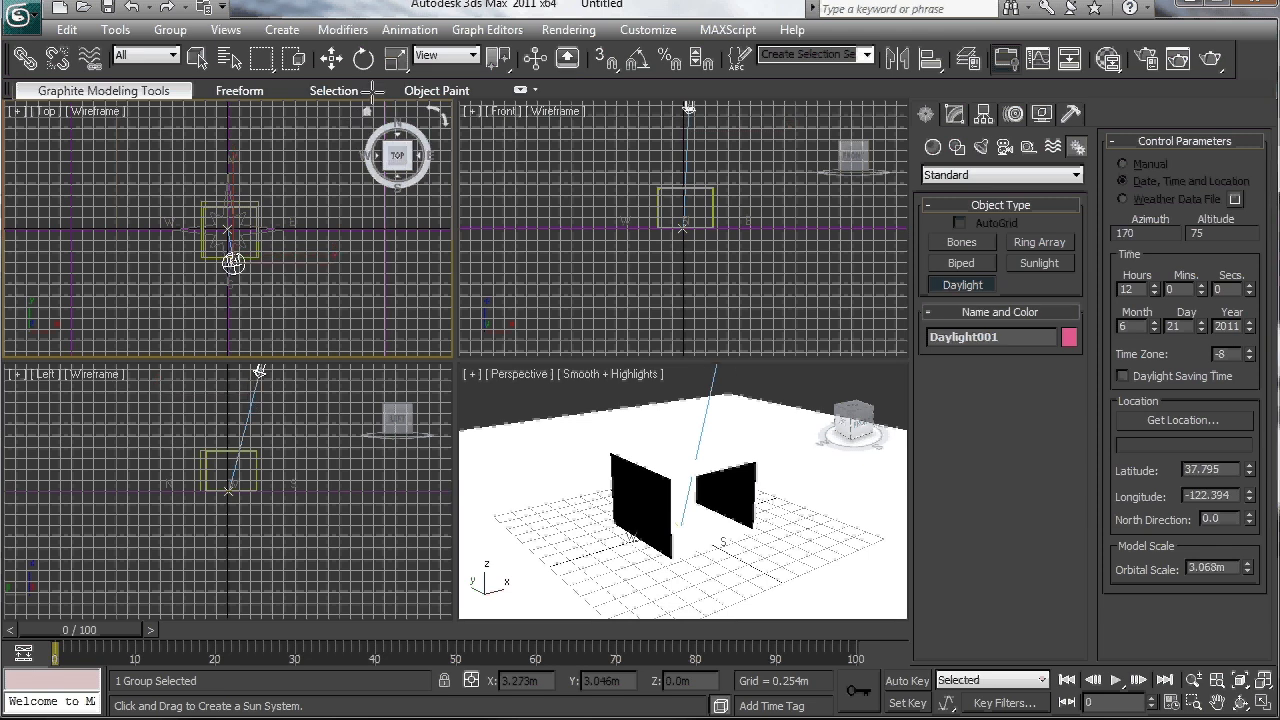
{"action": "left_click", "coordinate": [377, 80]}
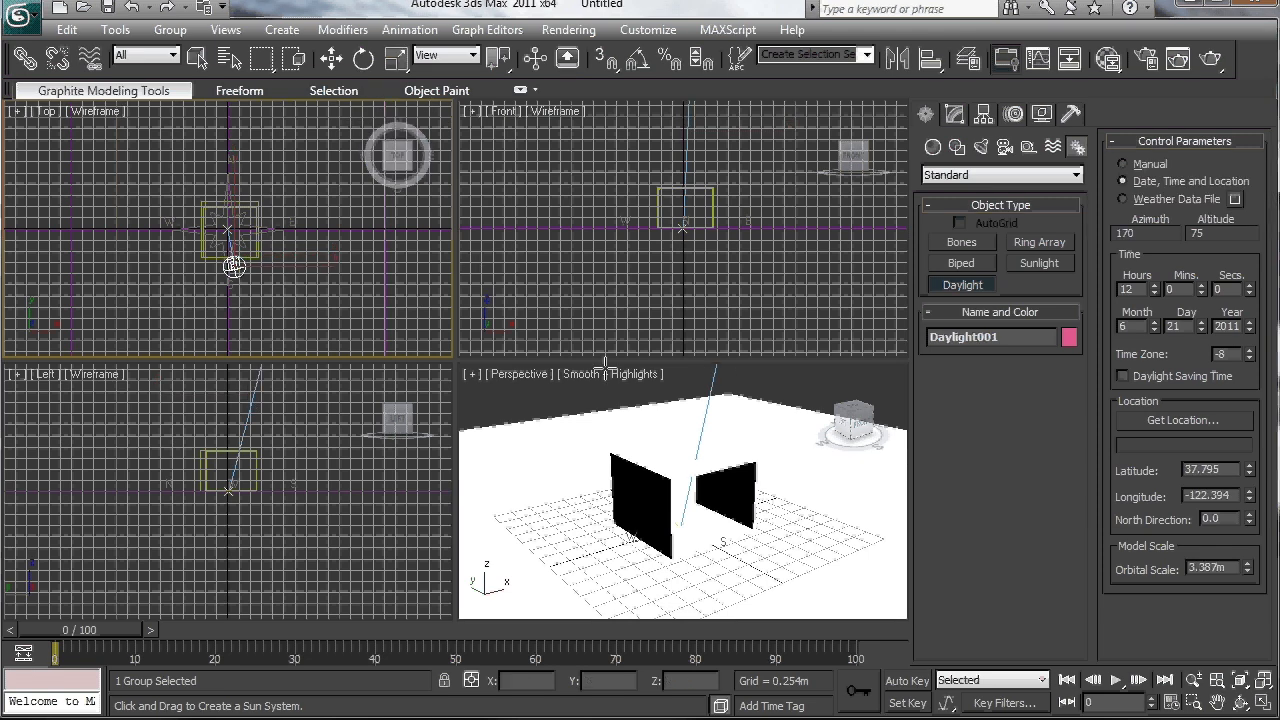
{"action": "right_click", "coordinate": [559, 397]}
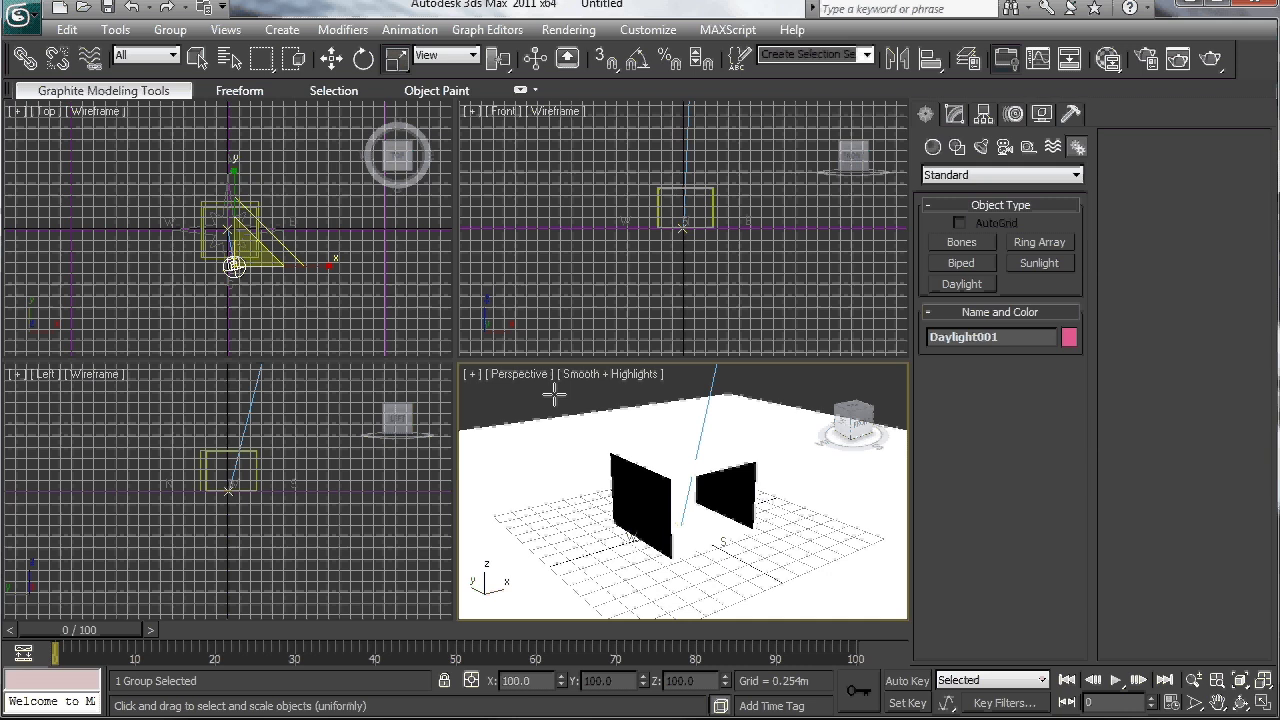
{"action": "left_click", "coordinate": [553, 395]}
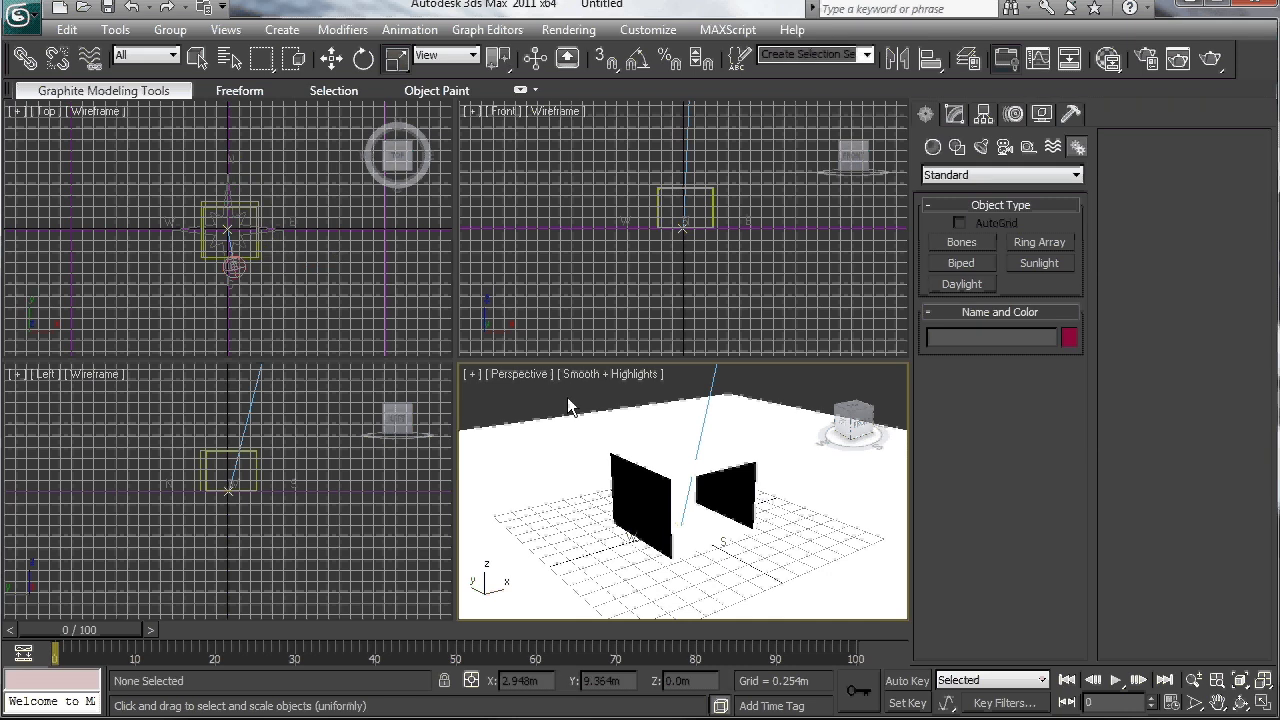
- Enlarge the Perspective view to full size and enable hardware shading in it
{"action": "key", "text": "alt+w"}
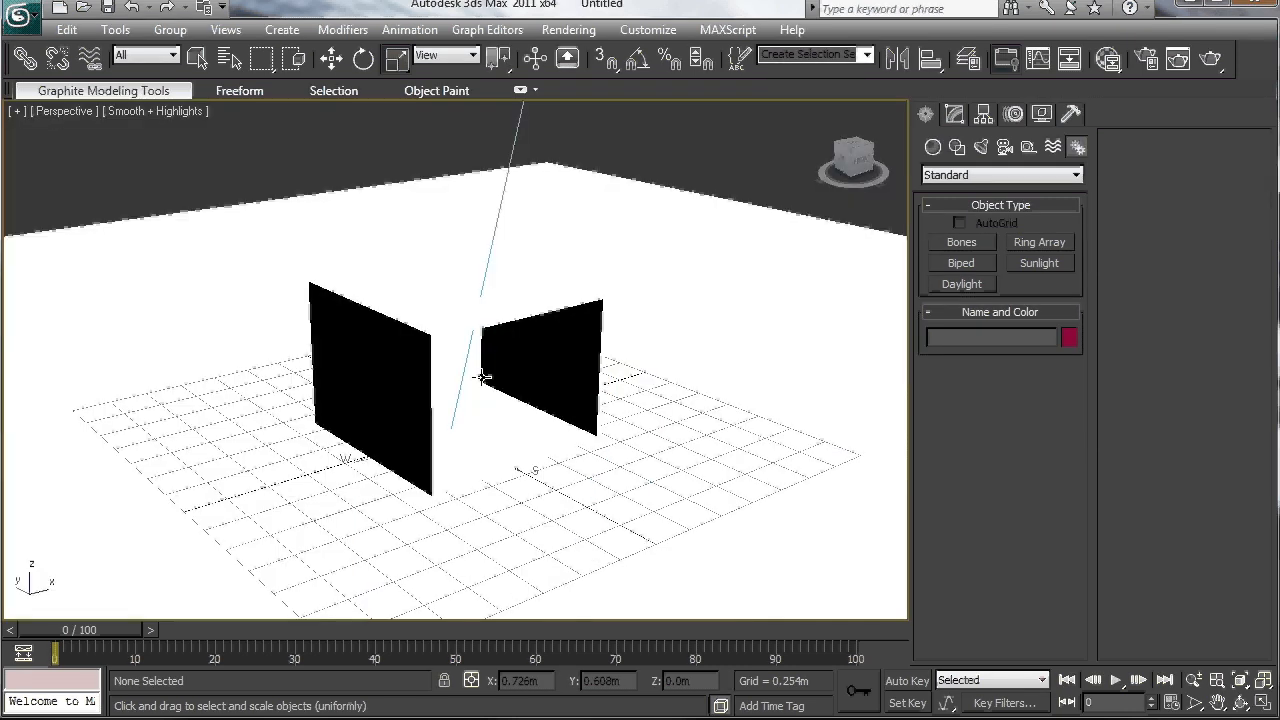
{"action": "mouse_move", "coordinate": [486, 376]}
{"action": "middle_mouse_down", "text": "alt"}
{"action": "mouse_move", "coordinate": [524, 338]}
{"action": "mouse_move", "coordinate": [509, 369]}
{"action": "mouse_move", "coordinate": [463, 369]}
{"action": "middle_mouse_up", "text": "alt"}
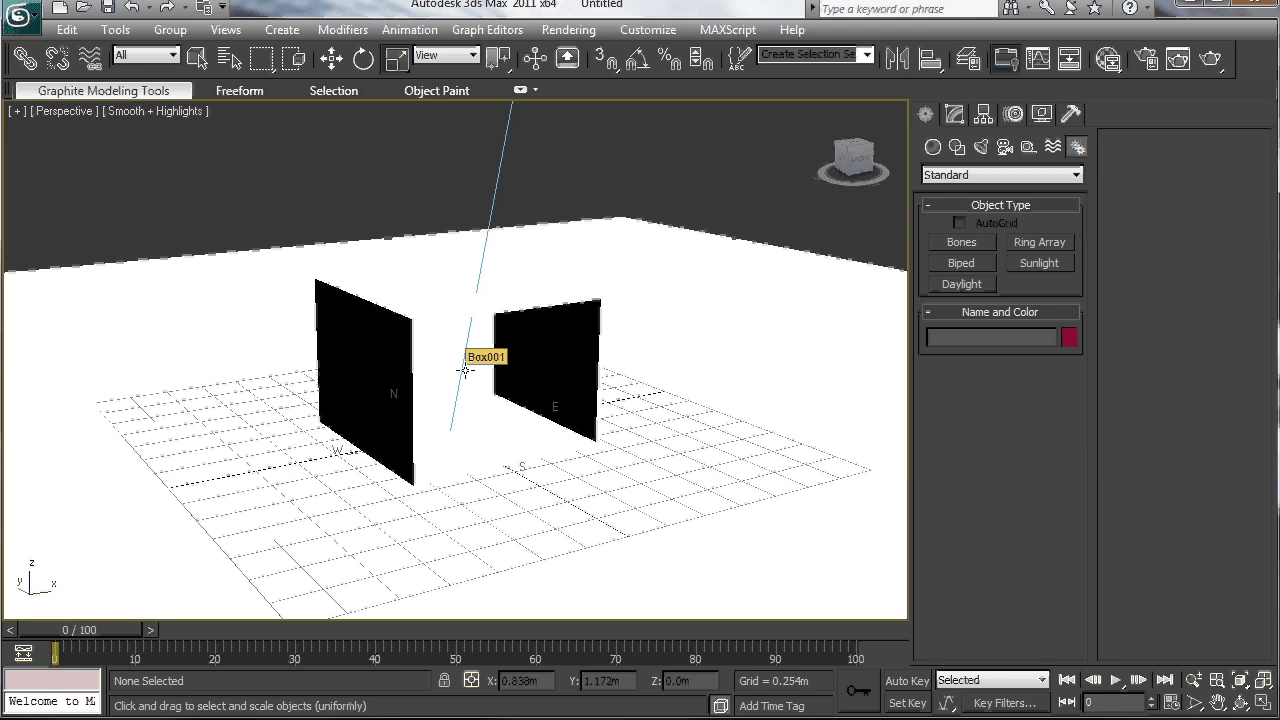
{"action": "left_click", "coordinate": [176, 112]}
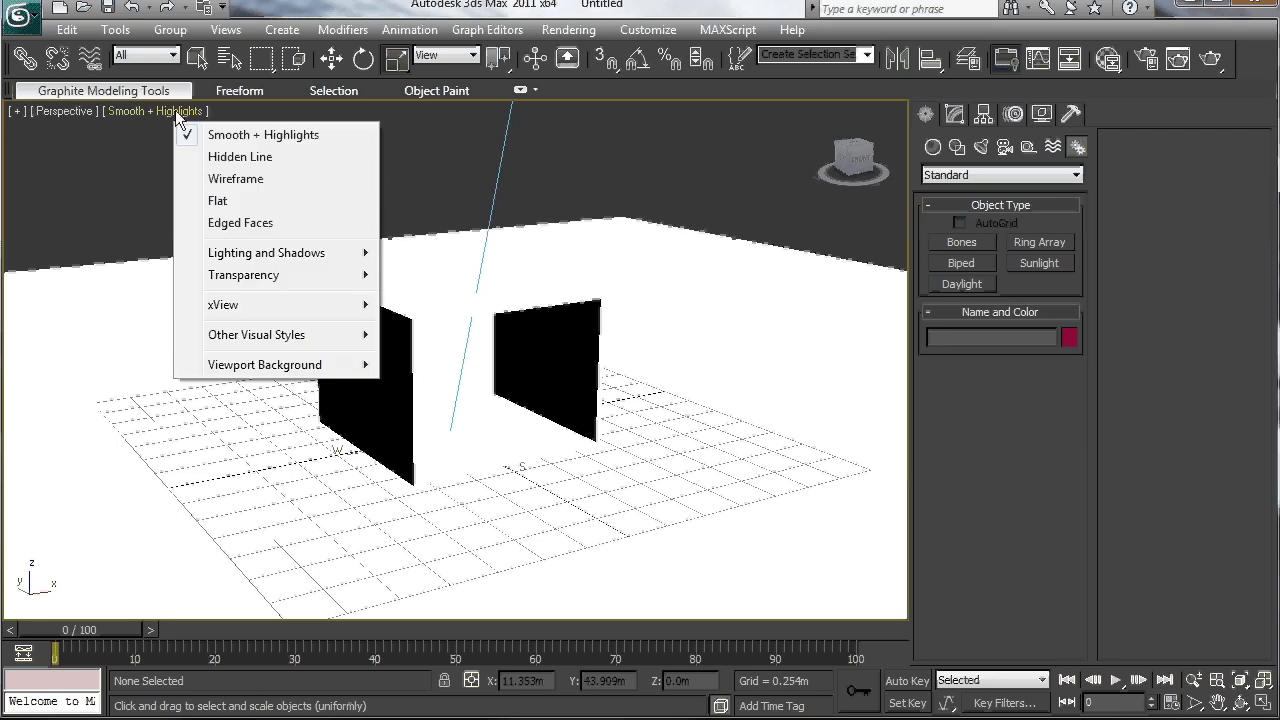
{"action": "mouse_move", "coordinate": [323, 256]}
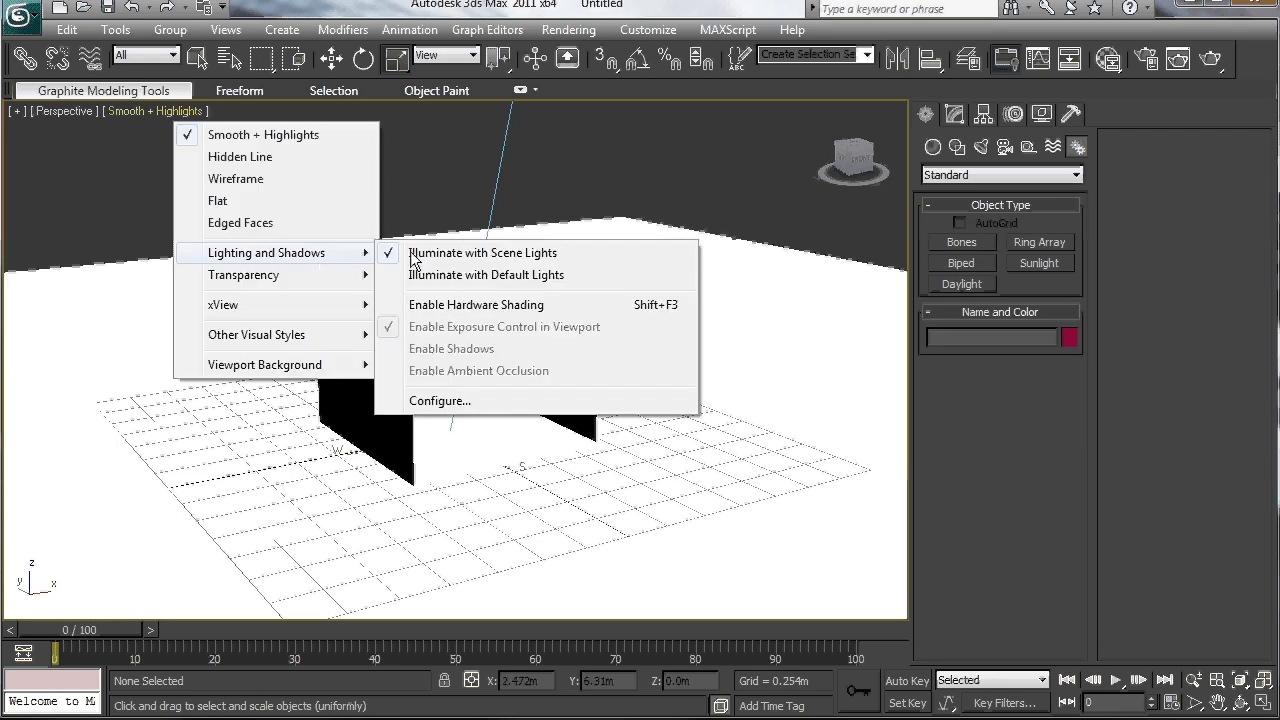
{"action": "left_click", "coordinate": [549, 305]}
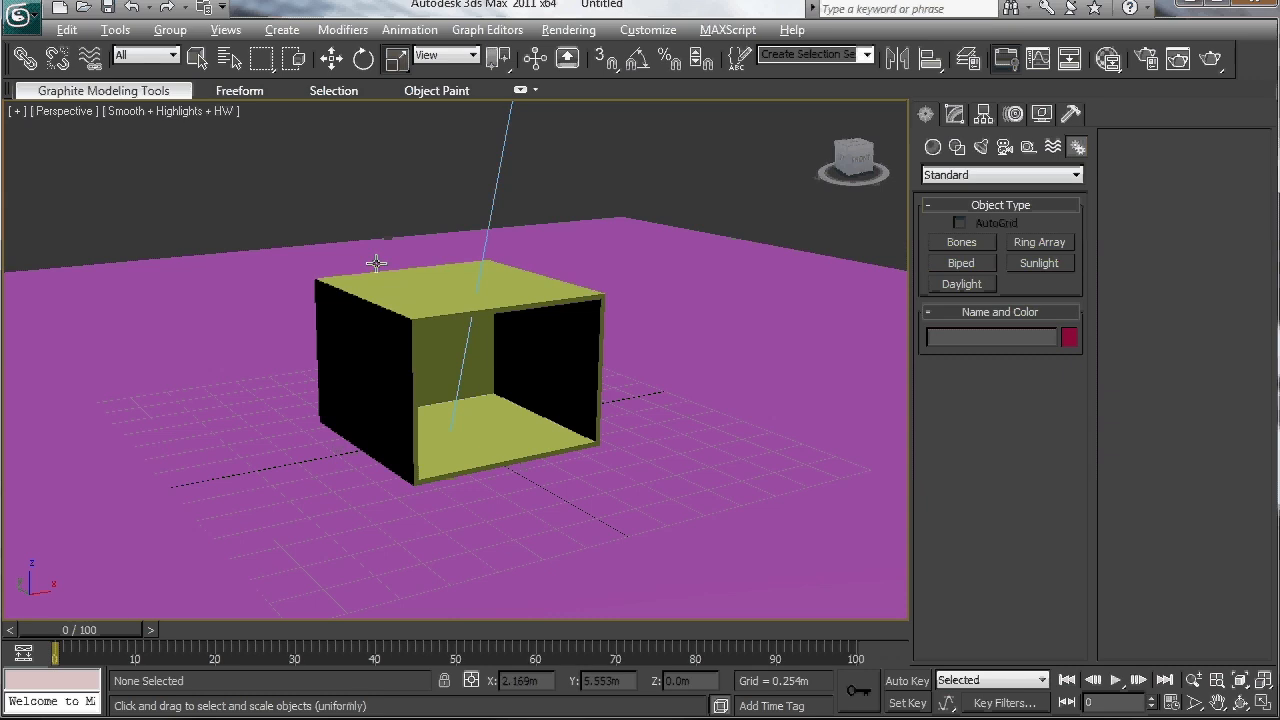
- Enable shadows and ambient occlusion in the Perspective view
{"action": "middle_click_drag", "start_coordinate": [374, 263], "coordinate": [415, 254], "text": "alt"}
{"action": "scroll", "coordinate": [425, 245], "scroll_direction": "down", "scroll_amount": 8}
{"action": "left_click", "coordinate": [145, 109]}
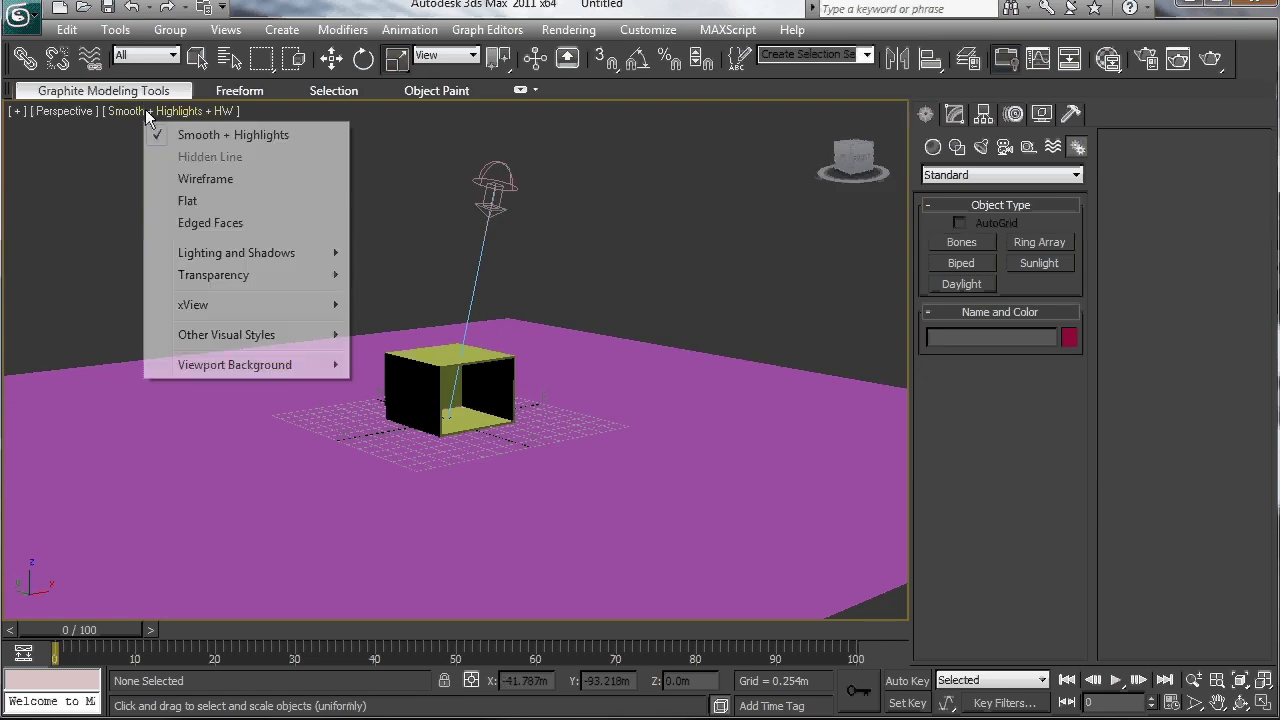
{"action": "mouse_move", "coordinate": [292, 254]}
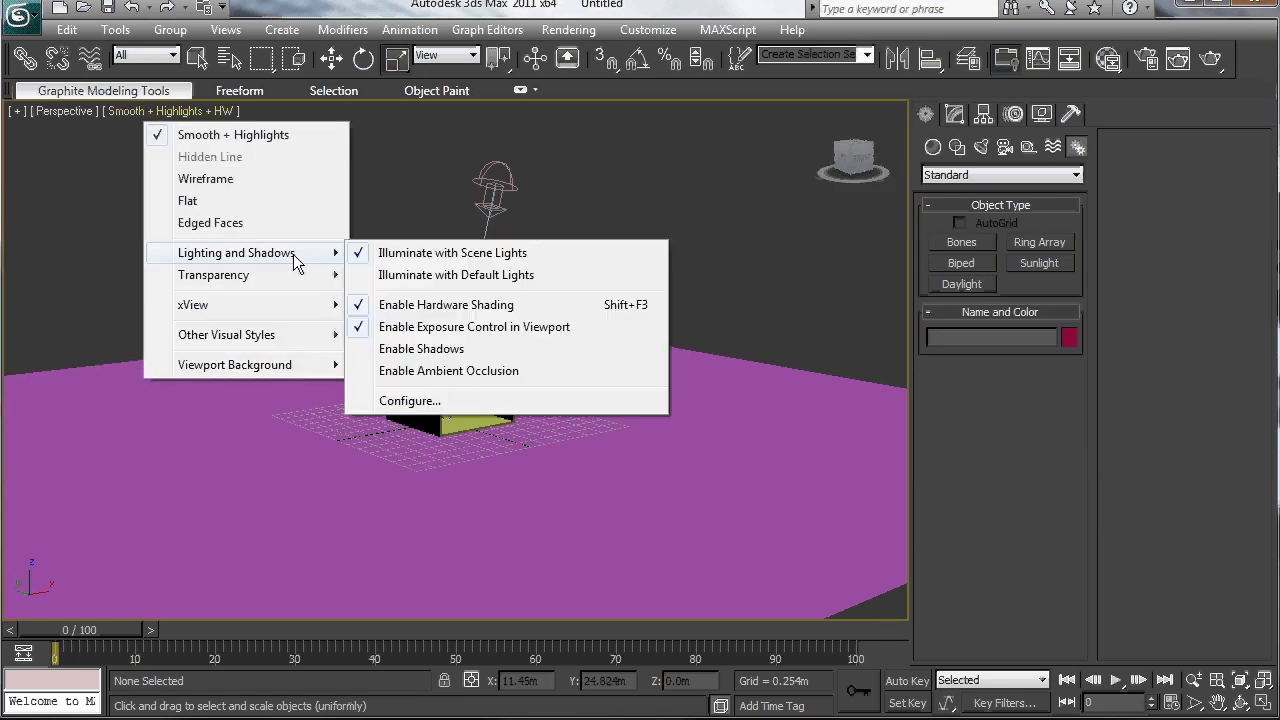
{"action": "left_click", "coordinate": [407, 348]}
{"action": "left_click", "coordinate": [191, 112]}
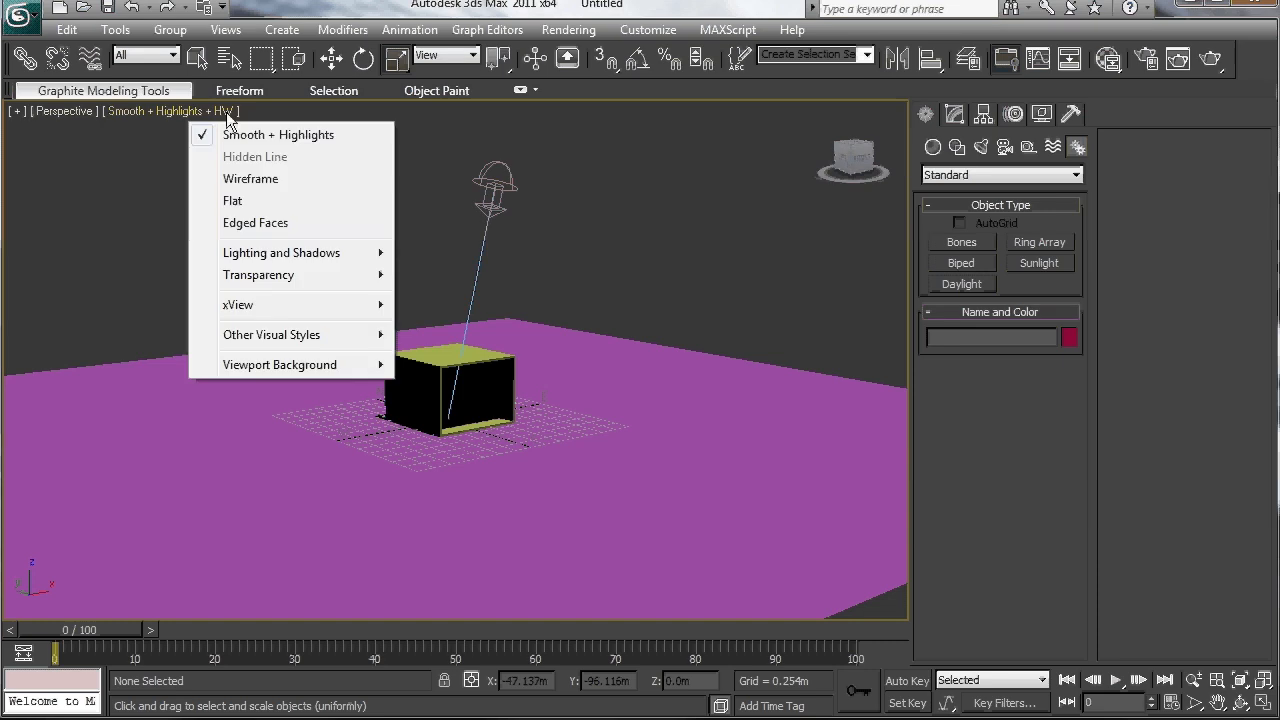
{"action": "mouse_move", "coordinate": [300, 253]}
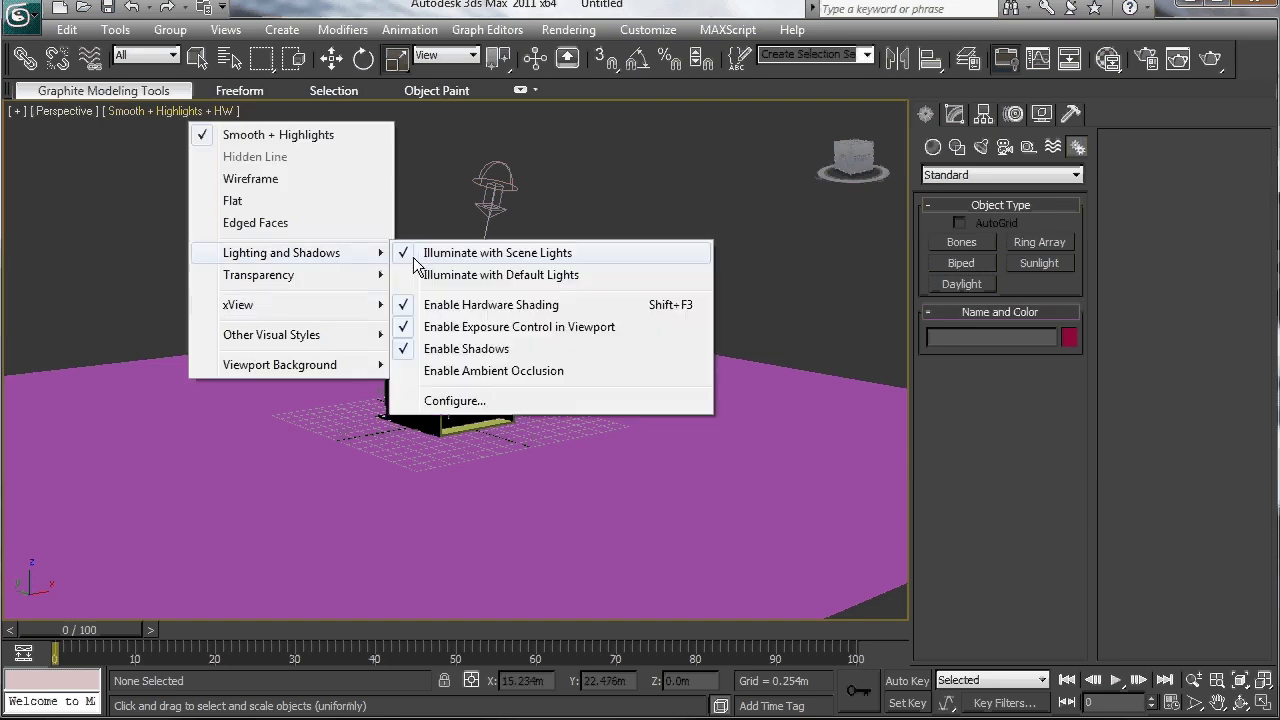
{"action": "left_click", "coordinate": [458, 373]}
{"action": "middle_click_drag", "start_coordinate": [450, 356], "coordinate": [523, 434], "text": "alt"}
{"action": "scroll", "coordinate": [481, 367], "scroll_direction": "up", "scroll_amount": 5}
{"action": "scroll", "coordinate": [520, 397], "scroll_direction": "down", "scroll_amount": 3}
{"action": "scroll", "coordinate": [518, 410], "scroll_direction": "down", "scroll_amount": 4}
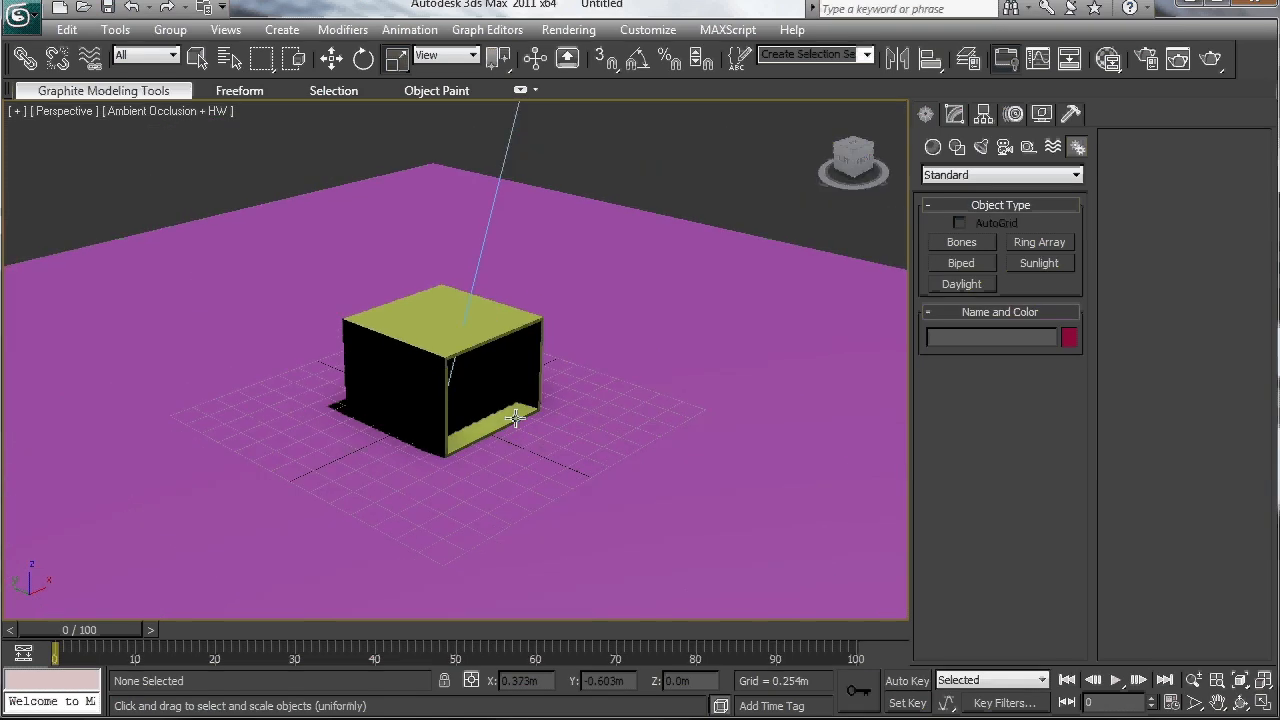
- Select the Daylight system and set its sunlight type to mr Sun
{"action": "middle_click_drag", "start_coordinate": [511, 329], "coordinate": [509, 170], "text": "alt"}
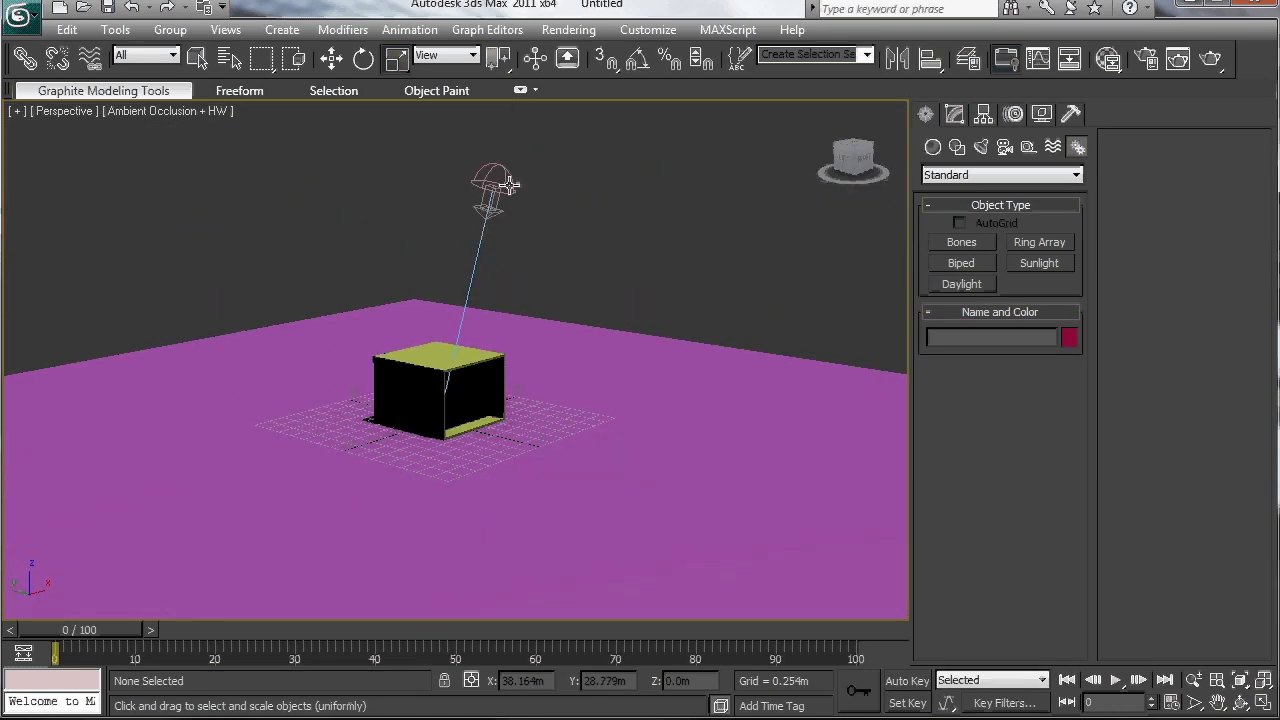
{"action": "left_click", "coordinate": [506, 186]}
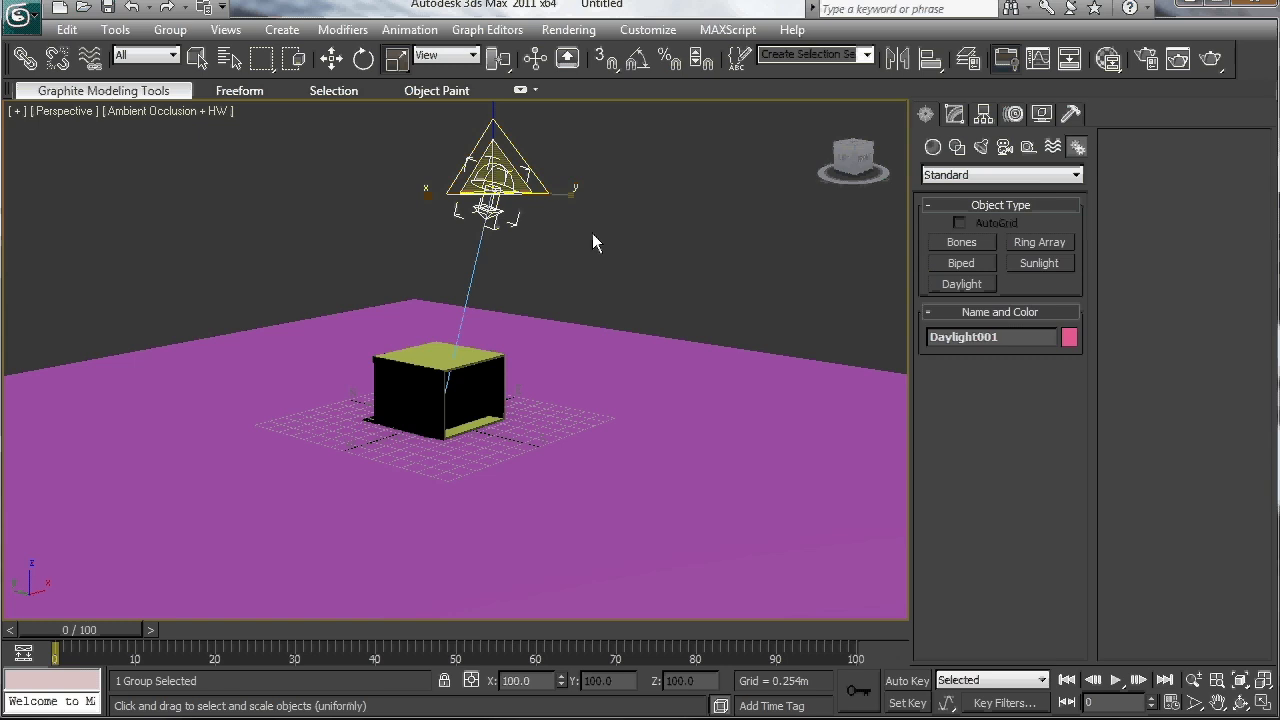
{"action": "left_click", "coordinate": [954, 114]}
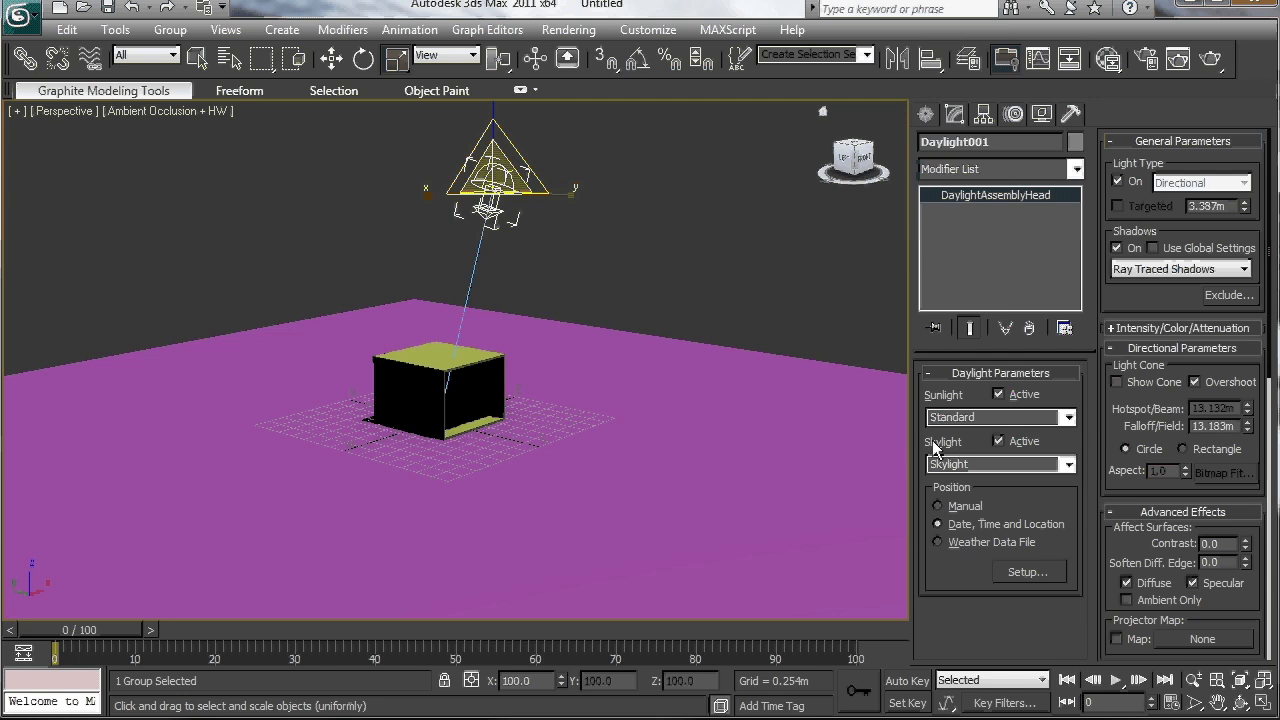
{"action": "left_click", "coordinate": [1069, 418]}
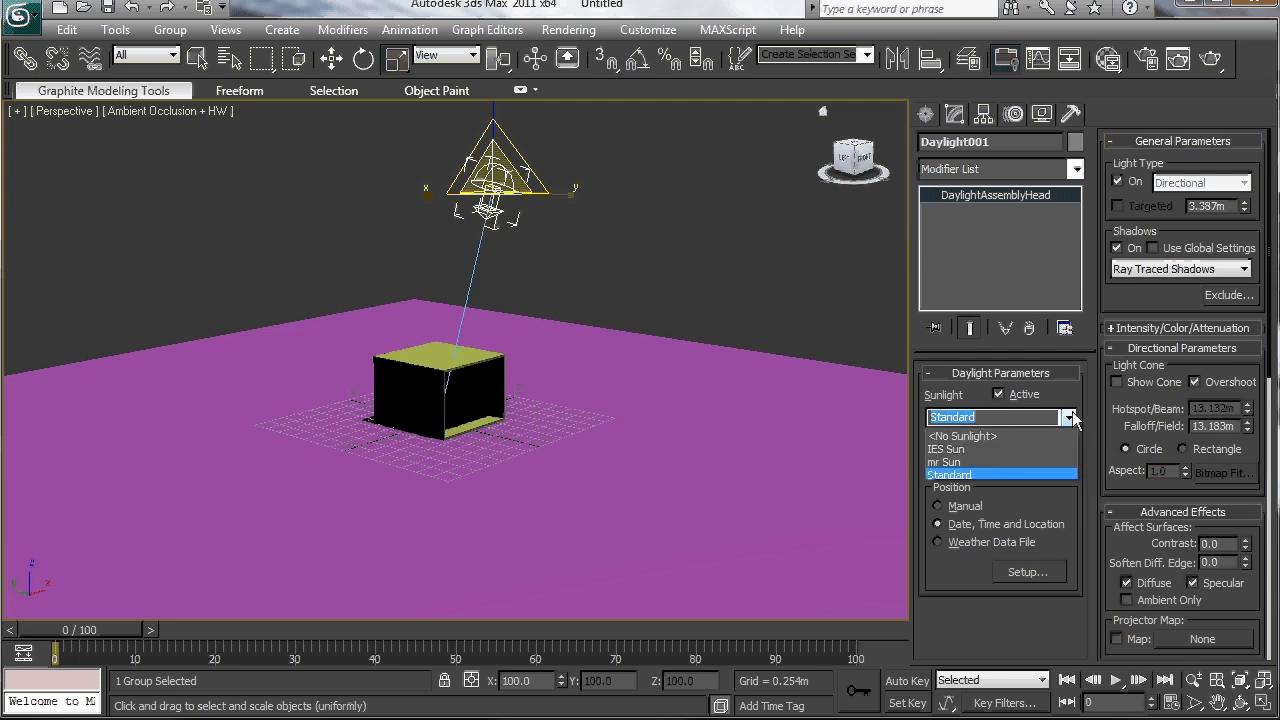
{"action": "left_click", "coordinate": [968, 463]}
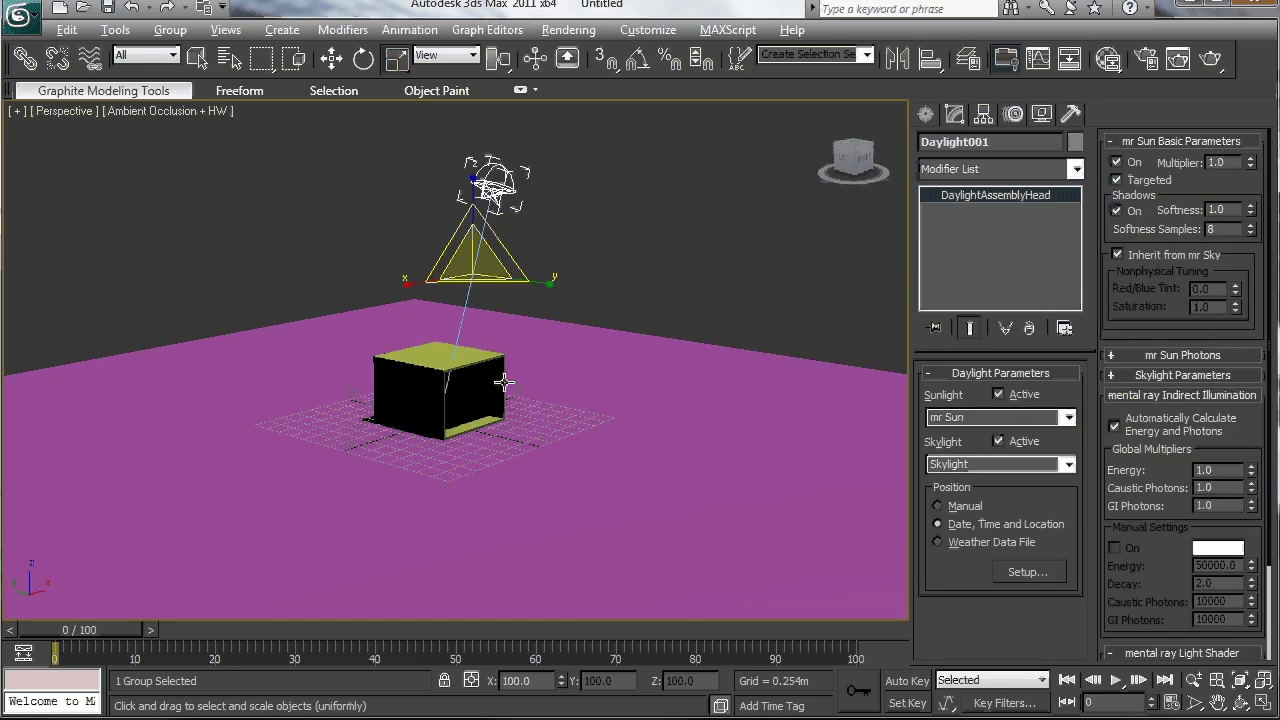
- View the available skylight types for the Daylight system without changing the current choice
{"action": "mouse_move", "coordinate": [503, 380]}
{"action": "middle_mouse_down", "text": "alt"}
{"action": "mouse_move", "coordinate": [422, 372]}
{"action": "mouse_move", "coordinate": [500, 371]}
{"action": "middle_mouse_up", "text": "alt"}
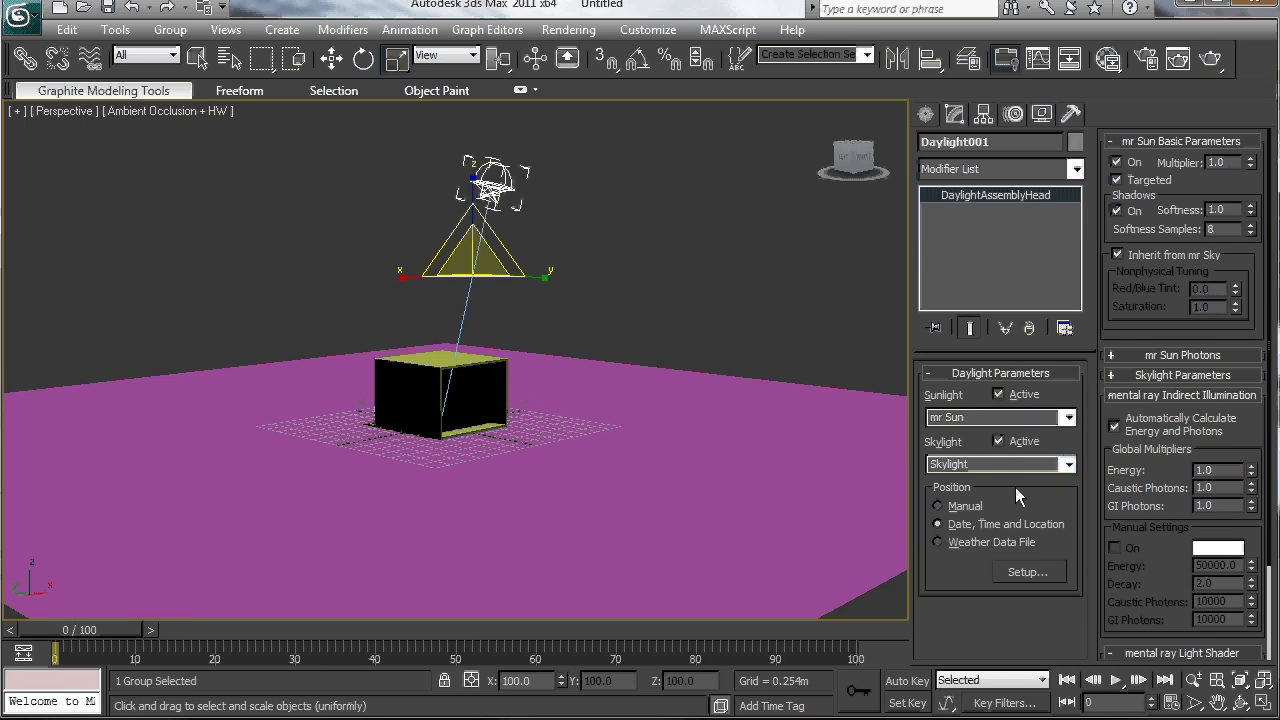
{"action": "left_click", "coordinate": [1069, 467]}
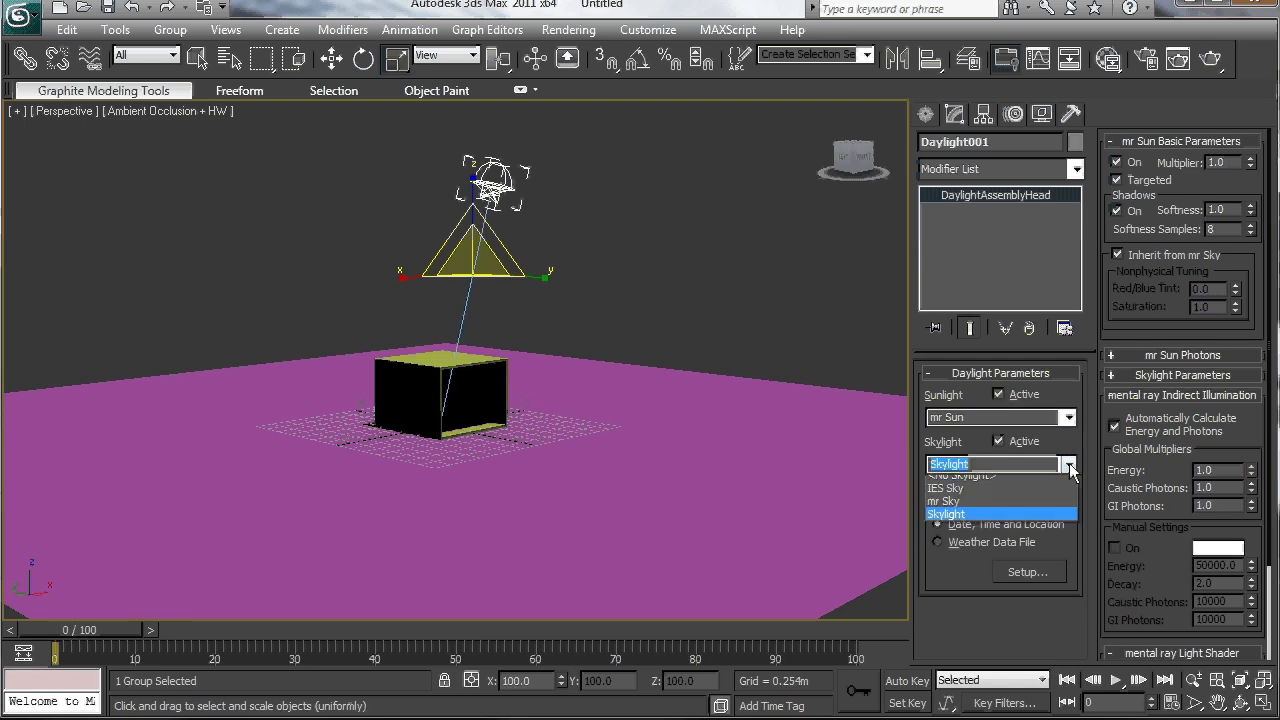
{"action": "left_click", "coordinate": [1078, 390]}
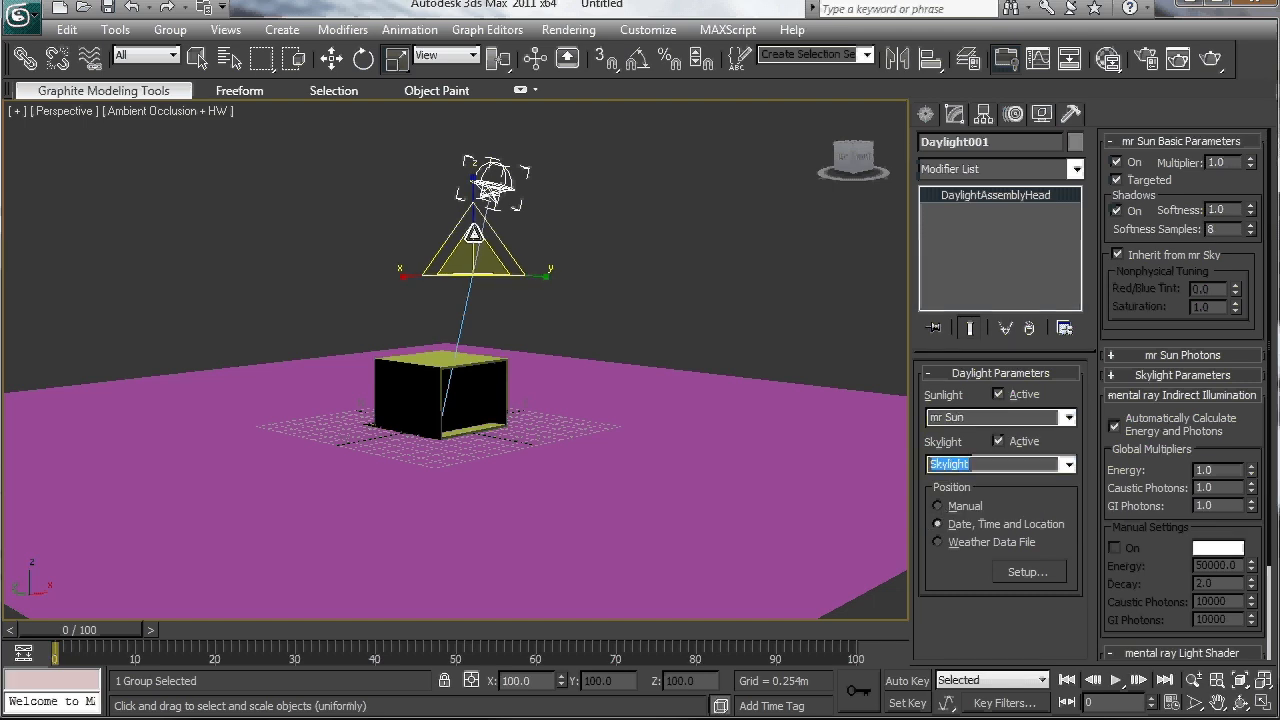
- Keep the Daylight system positioned by Date, Time and Location and open its position setup parameters
{"action": "key", "text": "w"}
{"action": "mouse_move", "coordinate": [470, 251]}
{"action": "middle_mouse_down", "text": "alt"}
{"action": "mouse_move", "coordinate": [638, 251]}
{"action": "mouse_move", "coordinate": [477, 257]}
{"action": "middle_mouse_up", "text": "alt"}
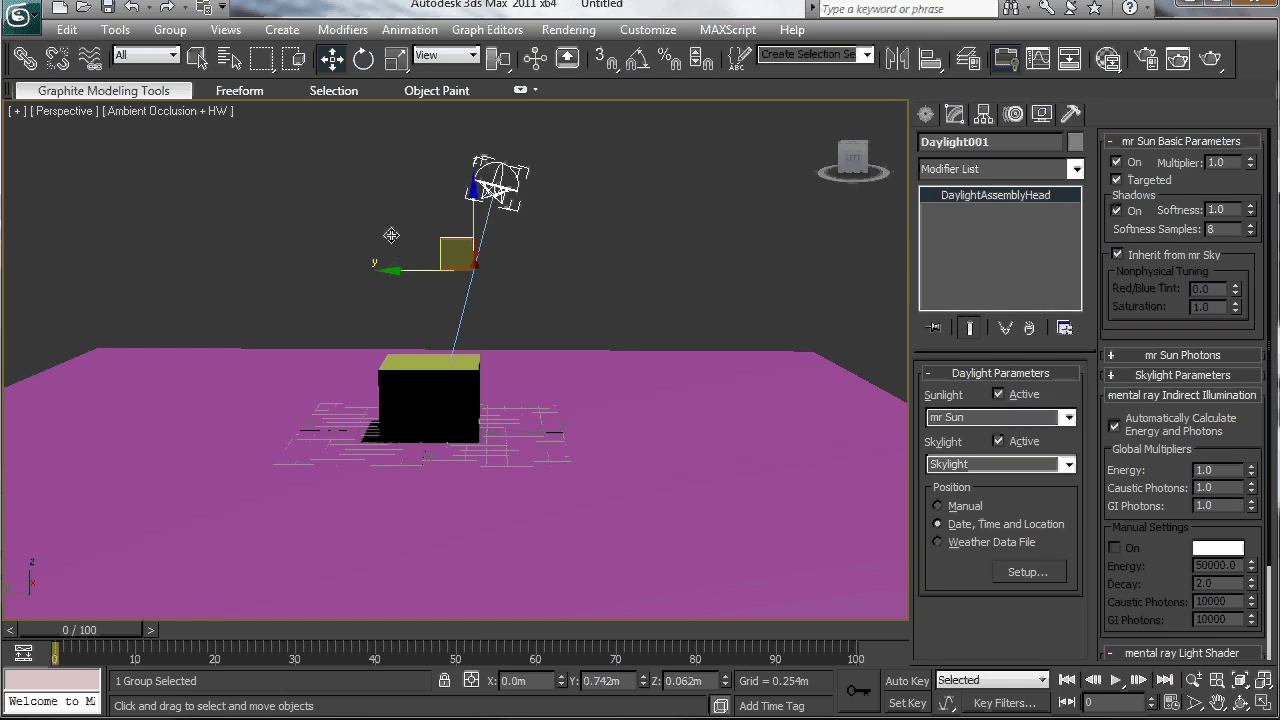
{"action": "left_click", "coordinate": [938, 524]}
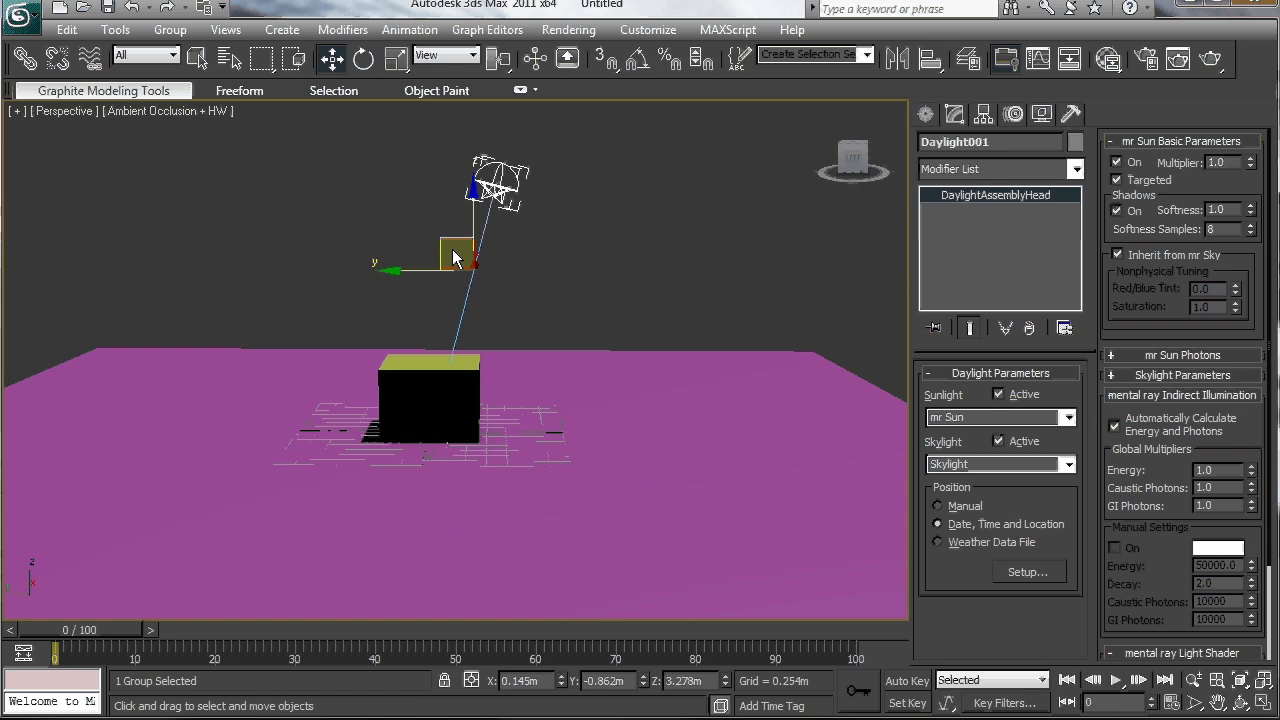
{"action": "left_click", "coordinate": [1028, 571]}
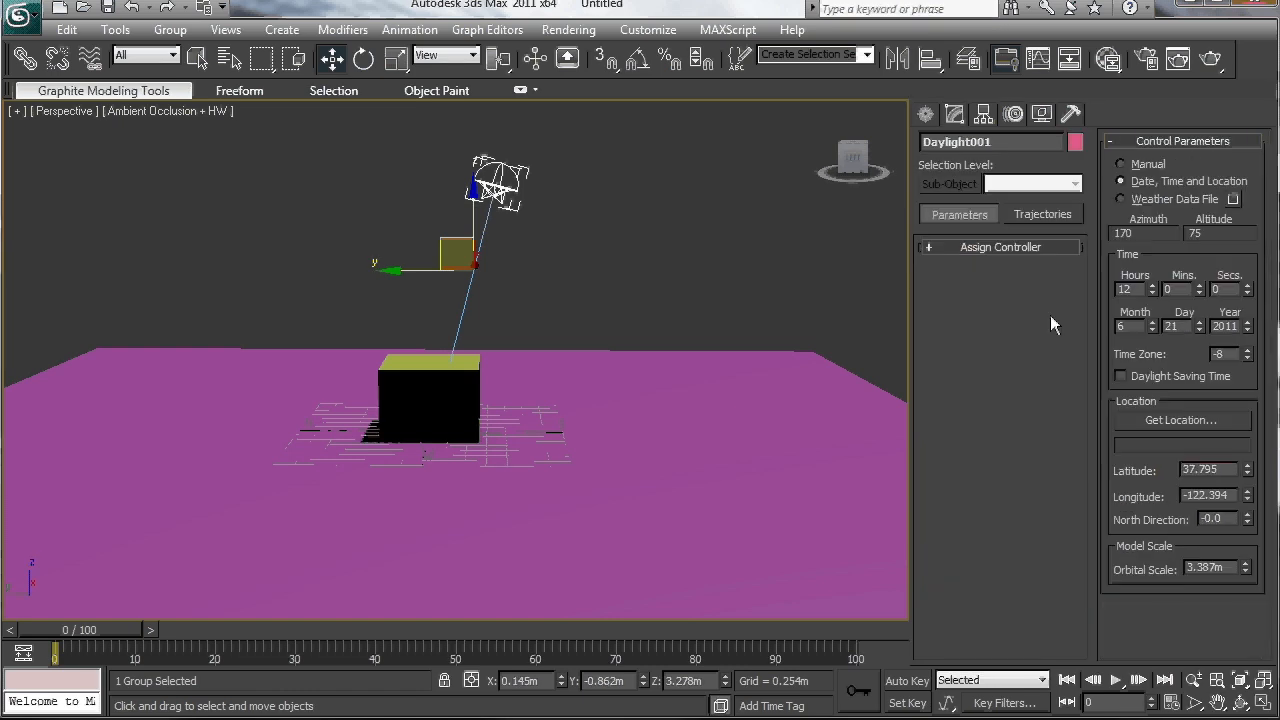
- Set the Daylight system's time to 15 hours, 38 minutes and 25 seconds, and its month to 10
{"action": "mouse_move", "coordinate": [1152, 289]}
{"action": "left_mouse_down"}
{"action": "mouse_move", "coordinate": [1152, 239]}
{"action": "mouse_move", "coordinate": [1157, 295]}
{"action": "mouse_move", "coordinate": [1157, 282]}
{"action": "left_mouse_up"}
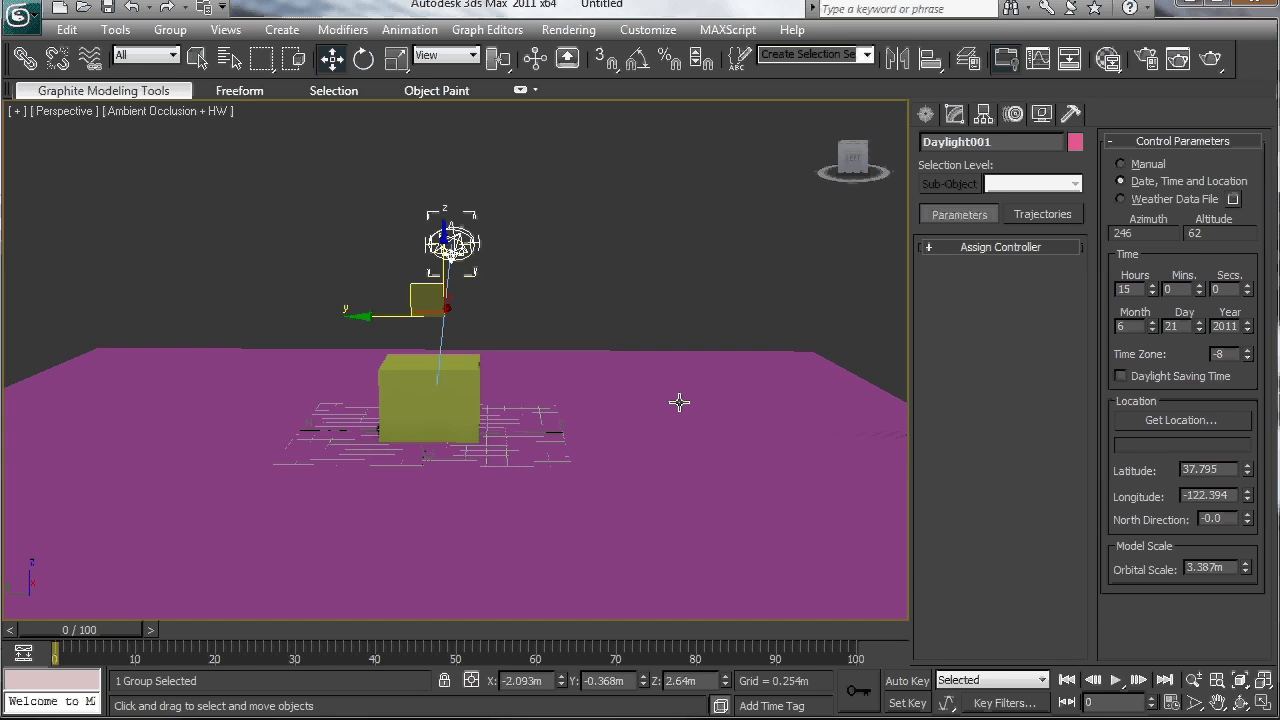
{"action": "middle_click_drag", "start_coordinate": [420, 301], "coordinate": [534, 312], "text": "alt"}
{"action": "left_click_drag", "start_coordinate": [1199, 290], "coordinate": [1002, 266]}
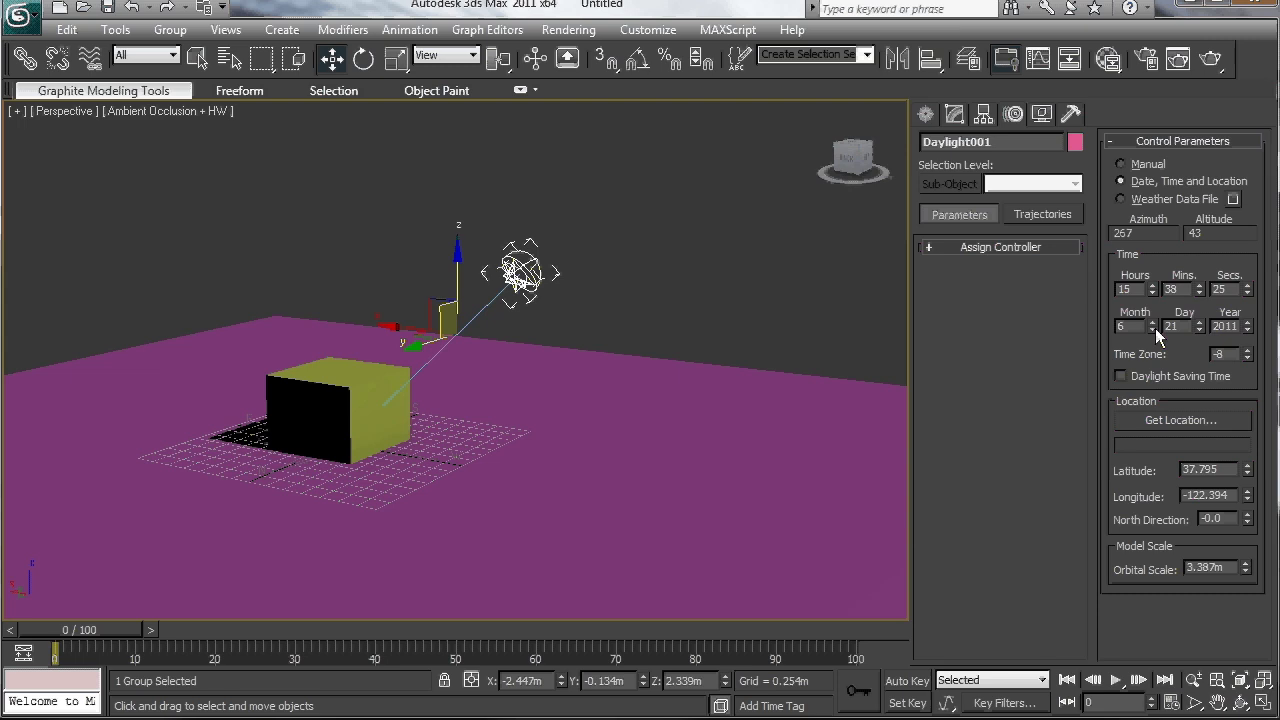
{"action": "left_click_drag", "start_coordinate": [1153, 327], "coordinate": [1155, 325]}
- Set the Daylight system's geographic location to Nice, France, using the Europe map
{"action": "left_click", "coordinate": [1181, 420]}
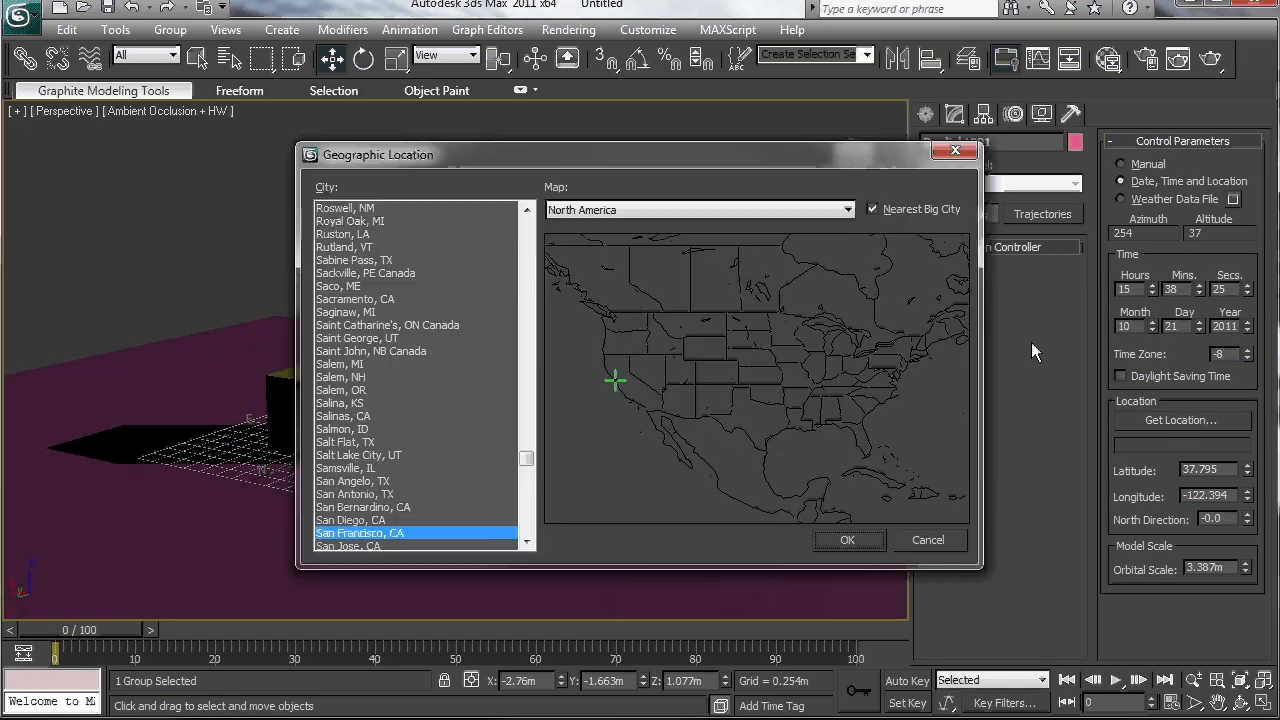
{"action": "left_click", "coordinate": [674, 369]}
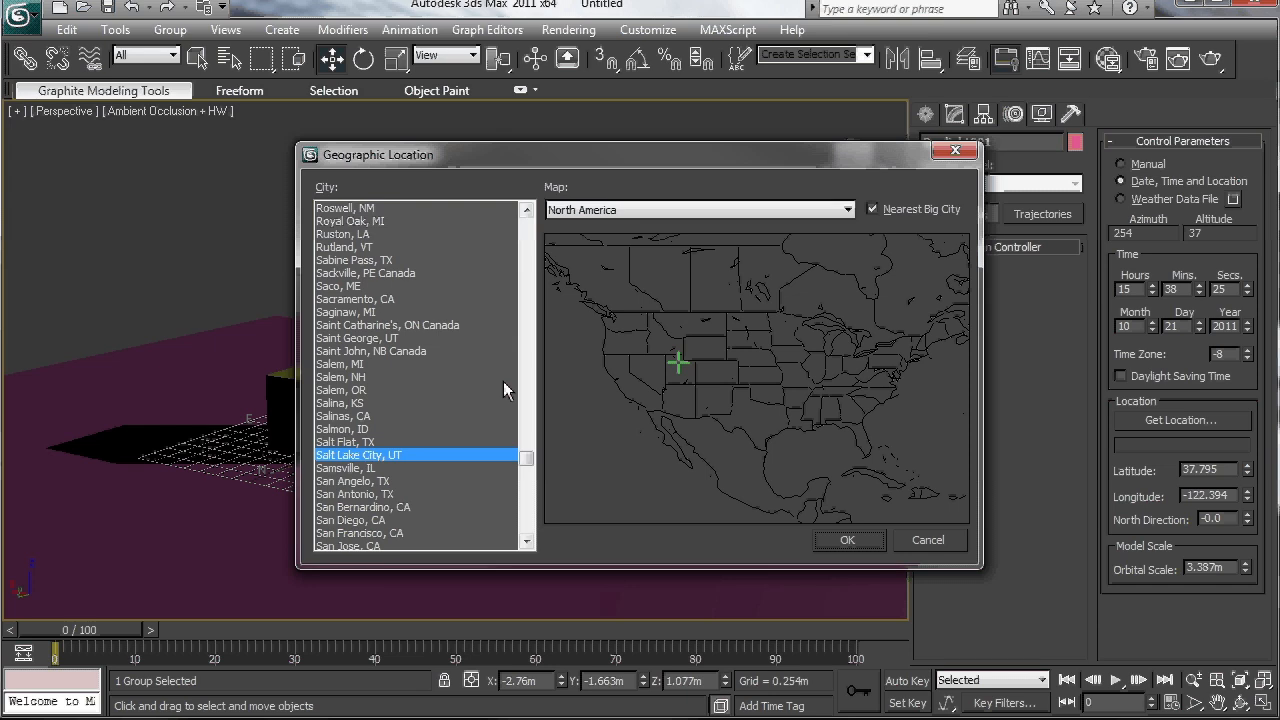
{"action": "mouse_move", "coordinate": [528, 458]}
{"action": "left_mouse_down"}
{"action": "mouse_move", "coordinate": [528, 486]}
{"action": "mouse_move", "coordinate": [541, 445]}
{"action": "left_mouse_up"}
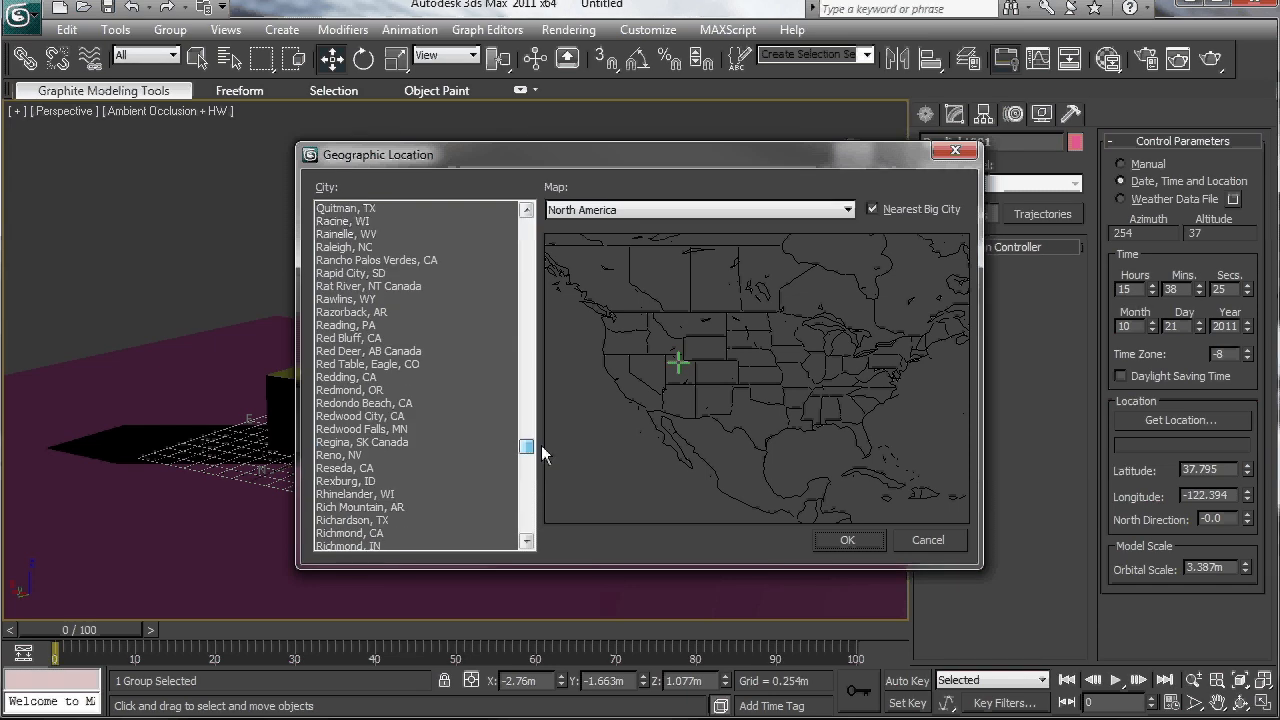
{"action": "left_click", "coordinate": [626, 208]}
{"action": "left_click", "coordinate": [620, 281]}
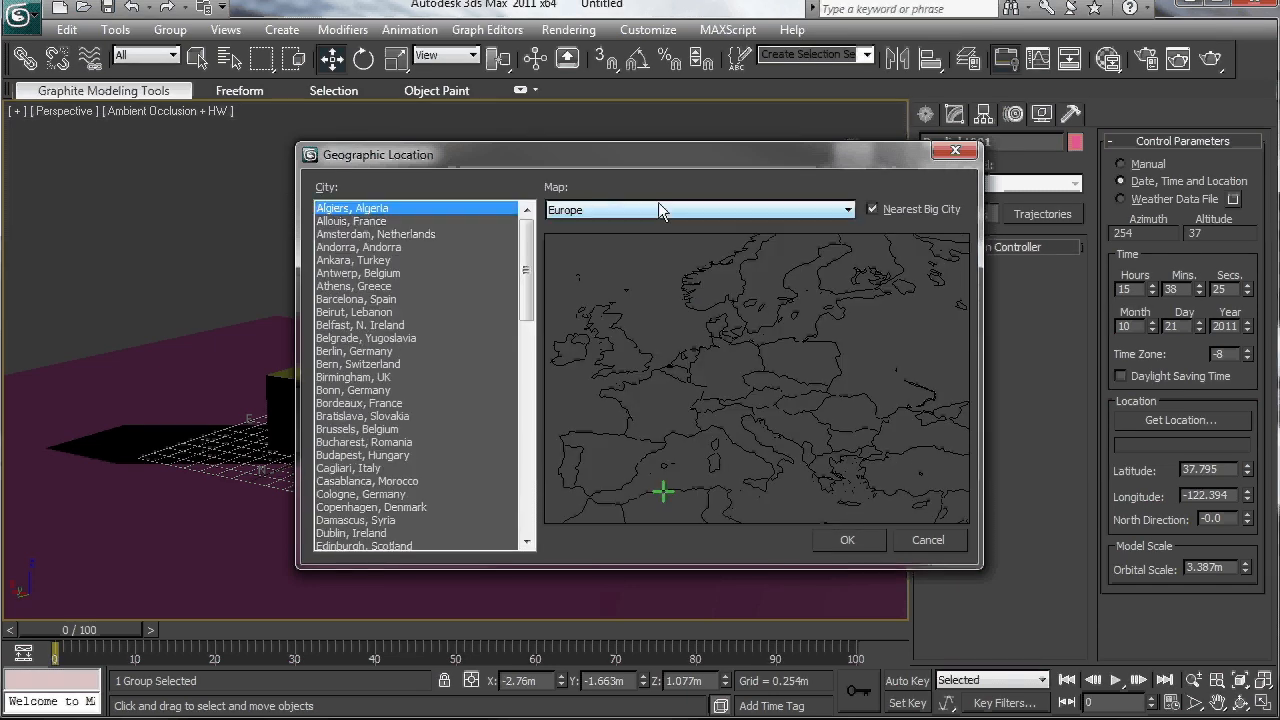
{"action": "left_click", "coordinate": [708, 457]}
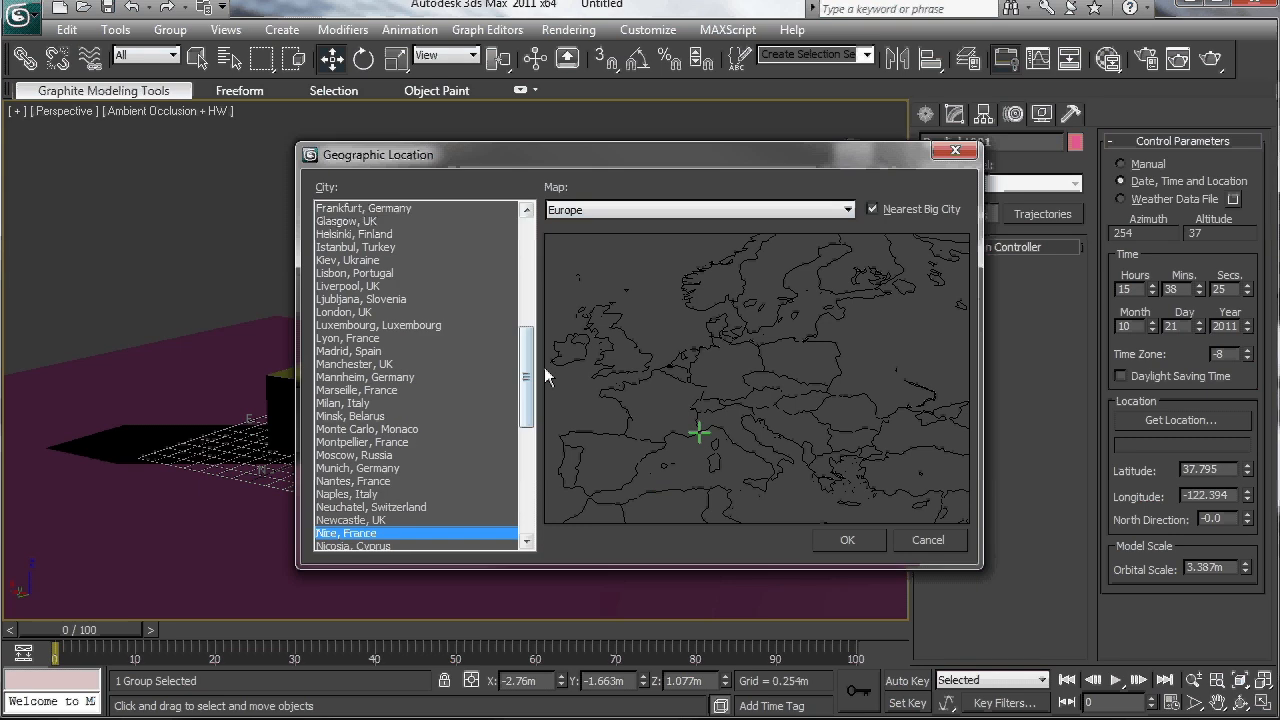
{"action": "scroll", "coordinate": [544, 367], "scroll_direction": "down", "scroll_amount": 2}
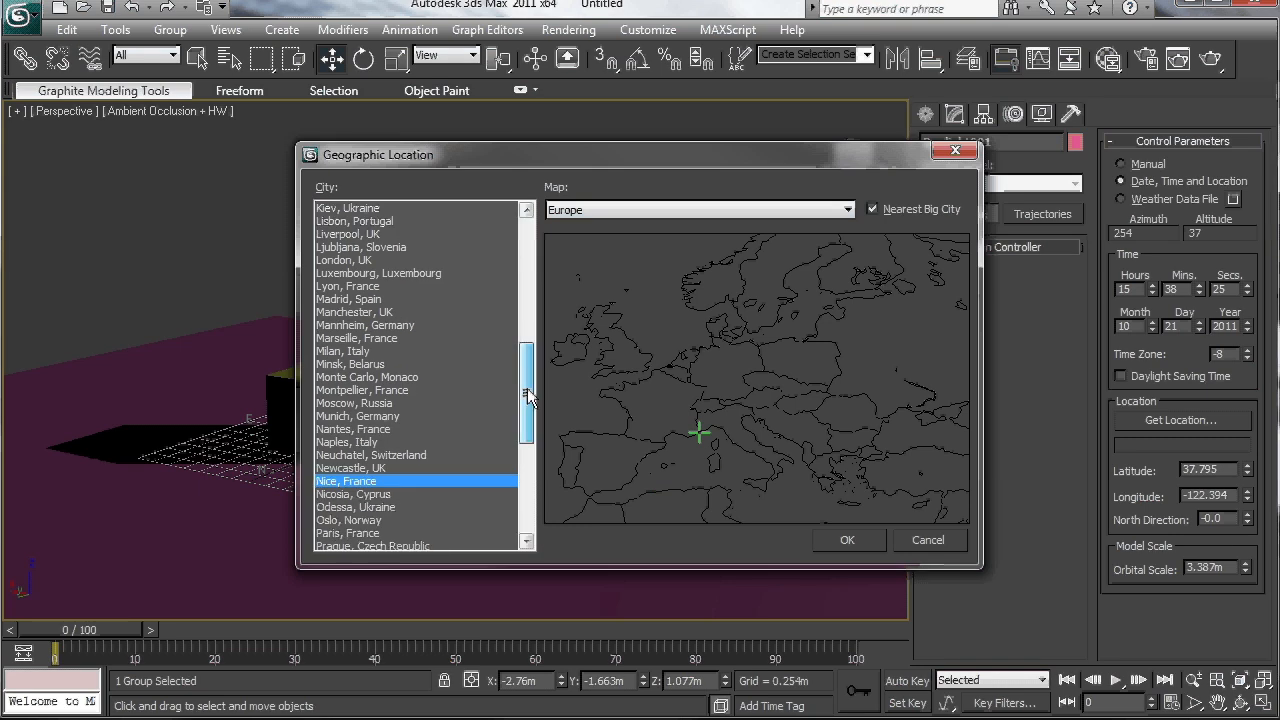
{"action": "left_click", "coordinate": [846, 540]}
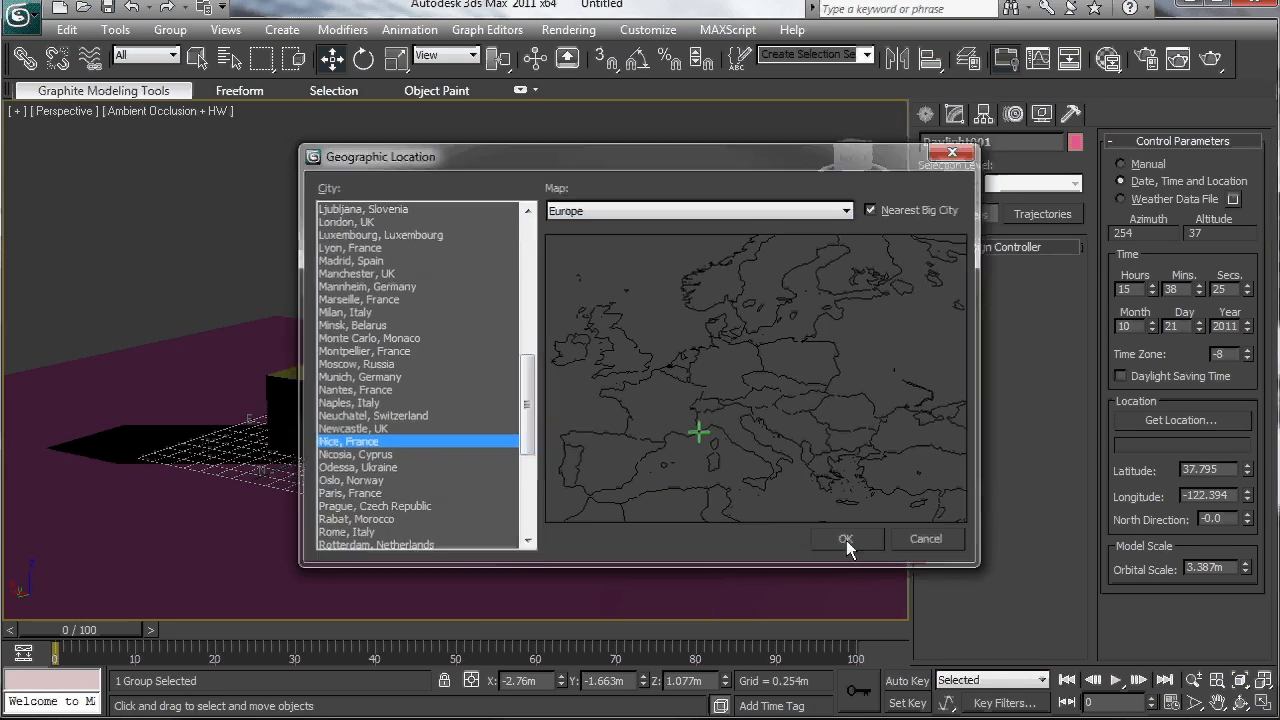
- Return to the Daylight system's light parameters and switch its positioning to Manual
{"action": "left_click", "coordinate": [954, 113]}
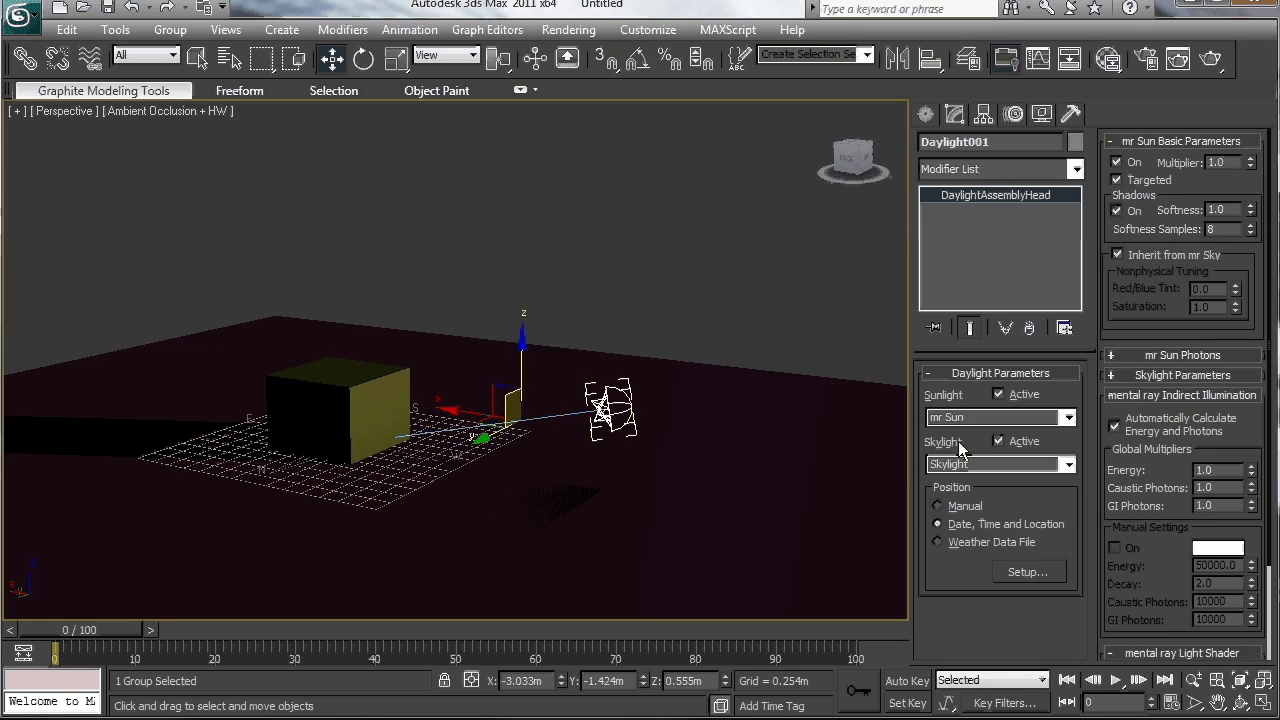
{"action": "left_click", "coordinate": [937, 504]}
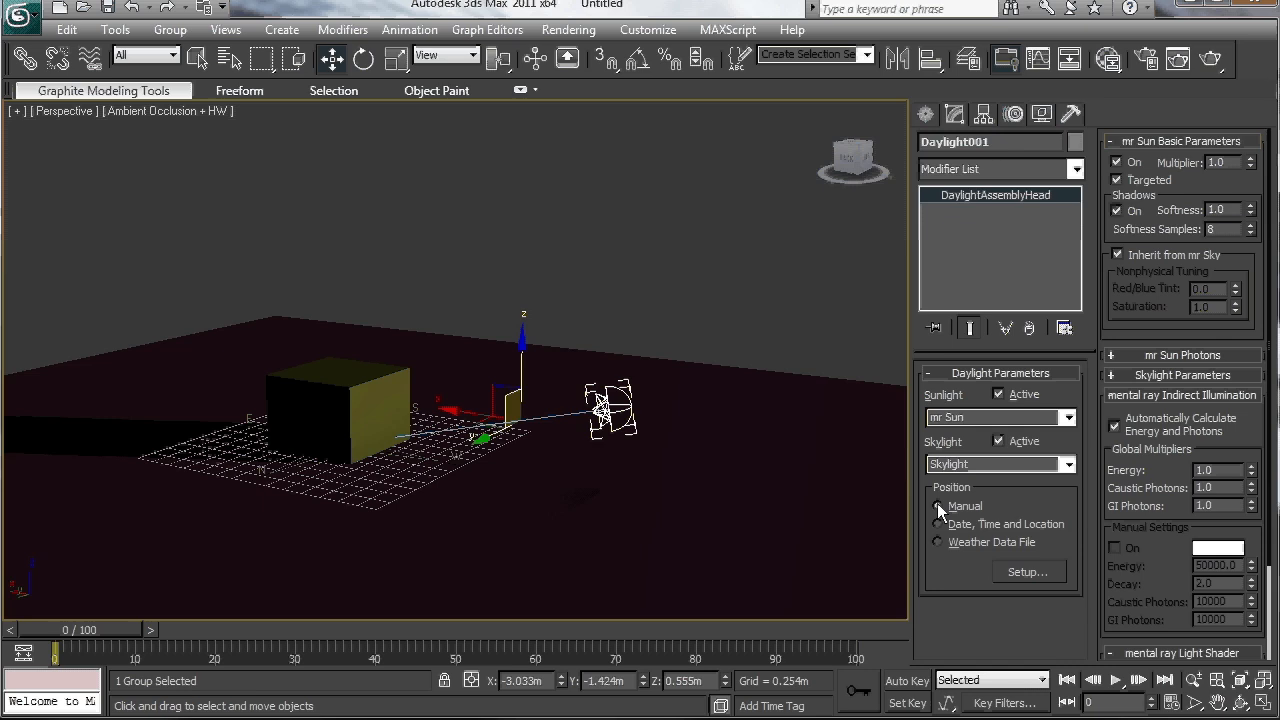
{"action": "left_click", "coordinate": [611, 407]}
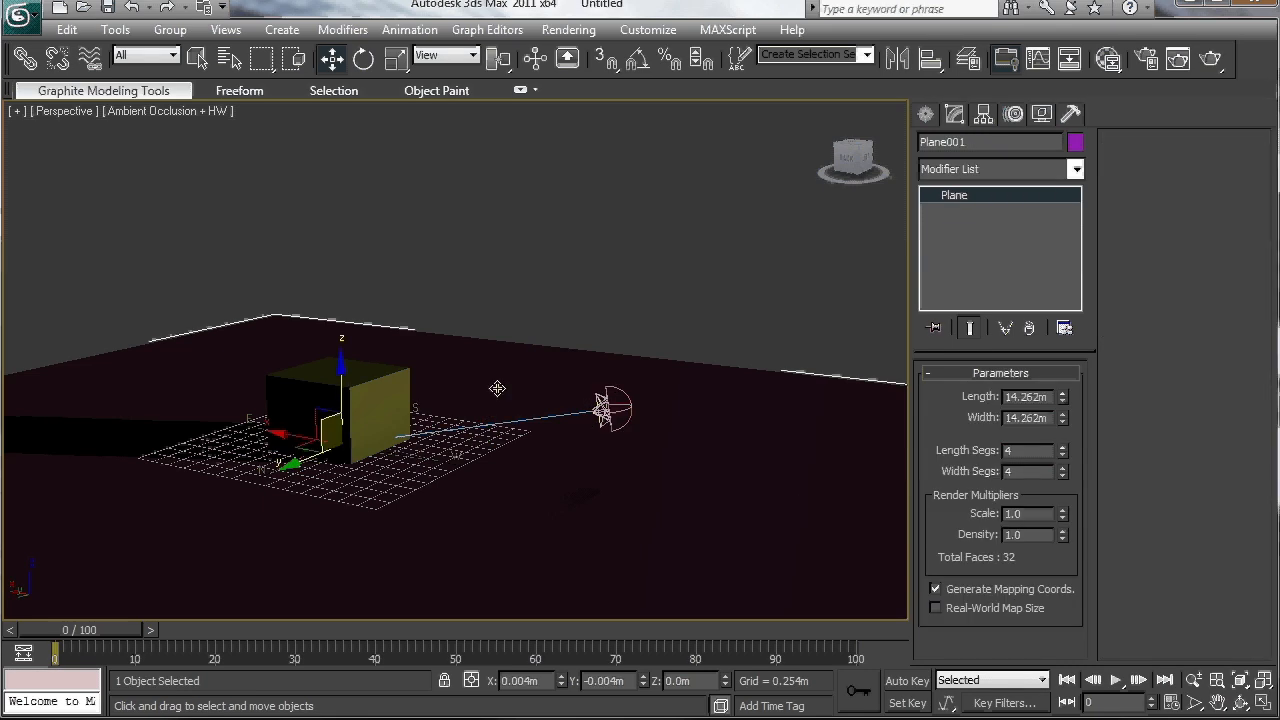
{"action": "left_click", "coordinate": [640, 420]}
{"action": "left_click", "coordinate": [611, 409]}
{"action": "left_click", "coordinate": [691, 287]}
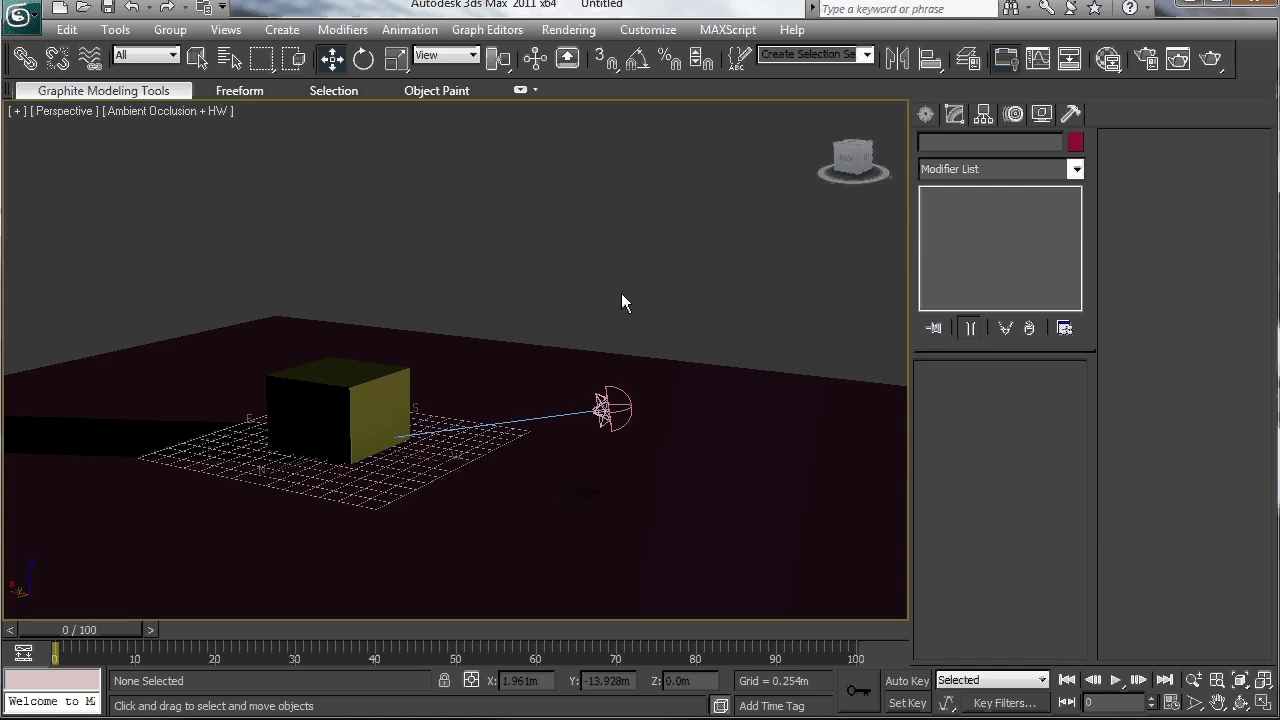
{"action": "left_click", "coordinate": [609, 409]}
{"action": "left_click", "coordinate": [606, 323]}
{"action": "left_click", "coordinate": [604, 410]}
{"action": "left_click", "coordinate": [602, 408]}
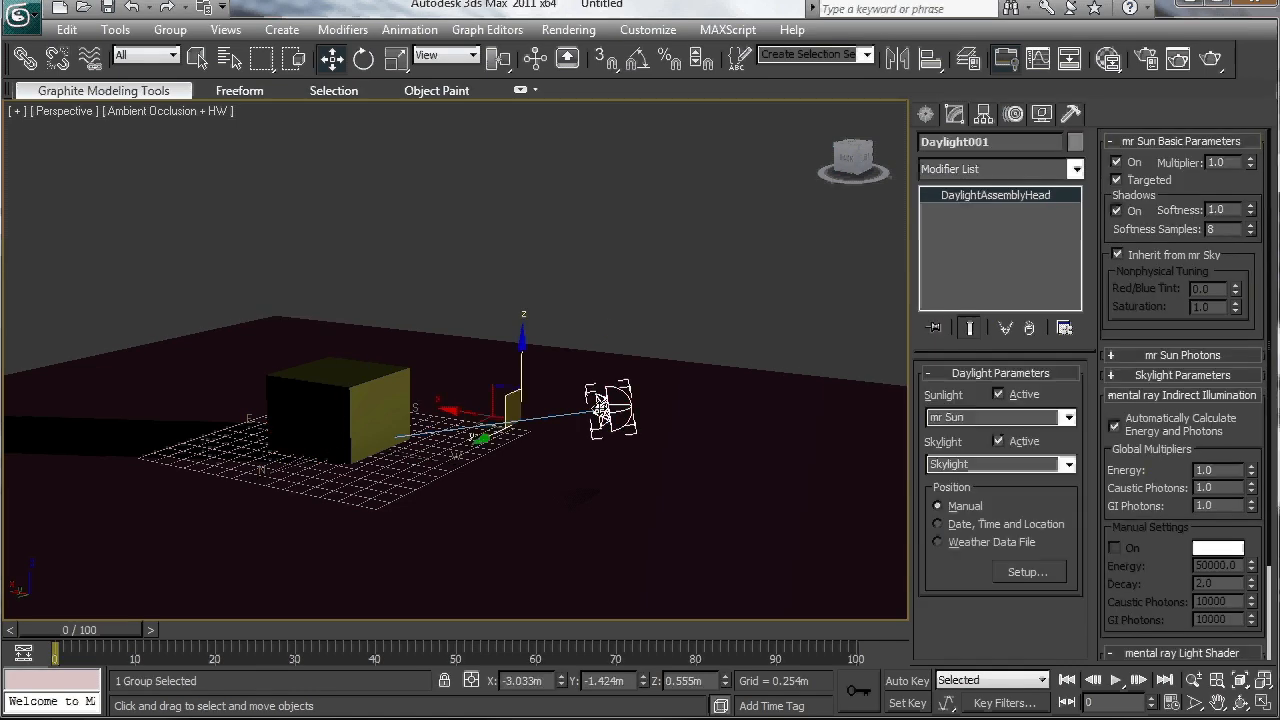
{"action": "left_click", "coordinate": [654, 422]}
{"action": "left_click", "coordinate": [664, 335]}
{"action": "left_click", "coordinate": [656, 418]}
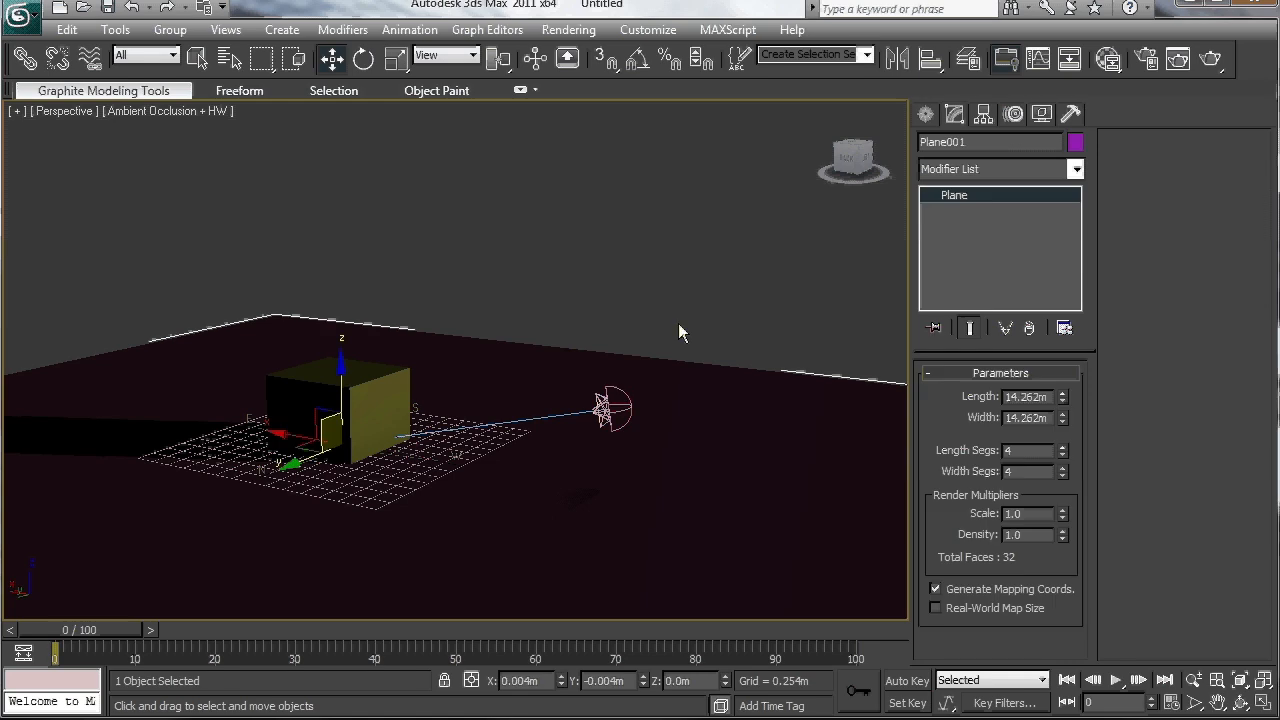
{"action": "left_click", "coordinate": [678, 323]}
{"action": "left_click", "coordinate": [658, 350]}
{"action": "left_click", "coordinate": [623, 322]}
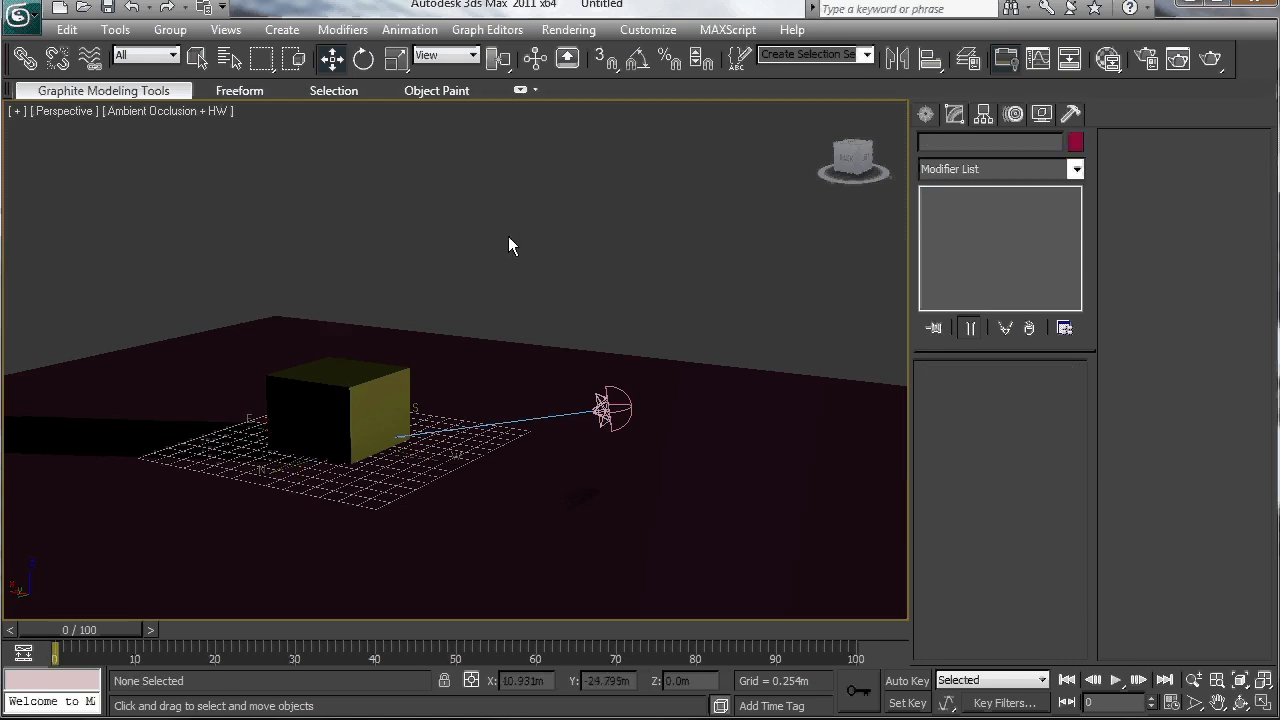
{"action": "left_click", "coordinate": [602, 408]}
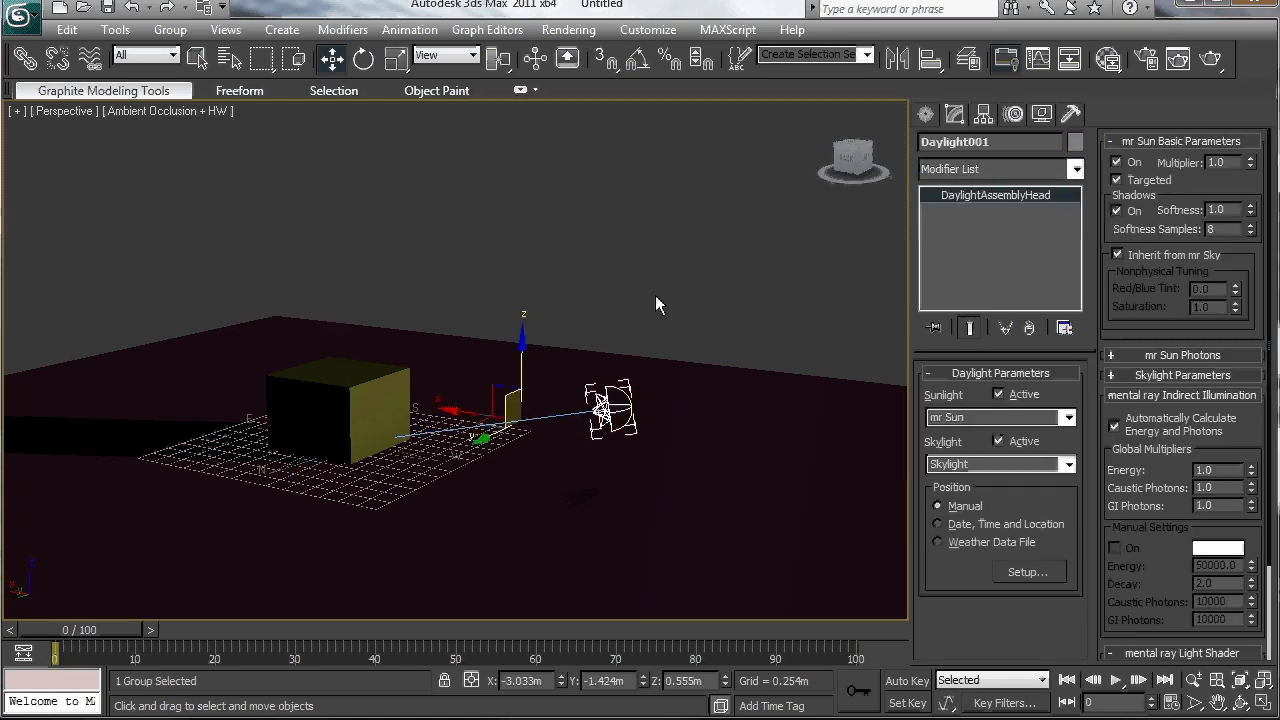
{"action": "left_click", "coordinate": [655, 295]}
- Restrict object selection to Lights and select the Daylight sun in the Perspective view
{"action": "left_click", "coordinate": [177, 56]}
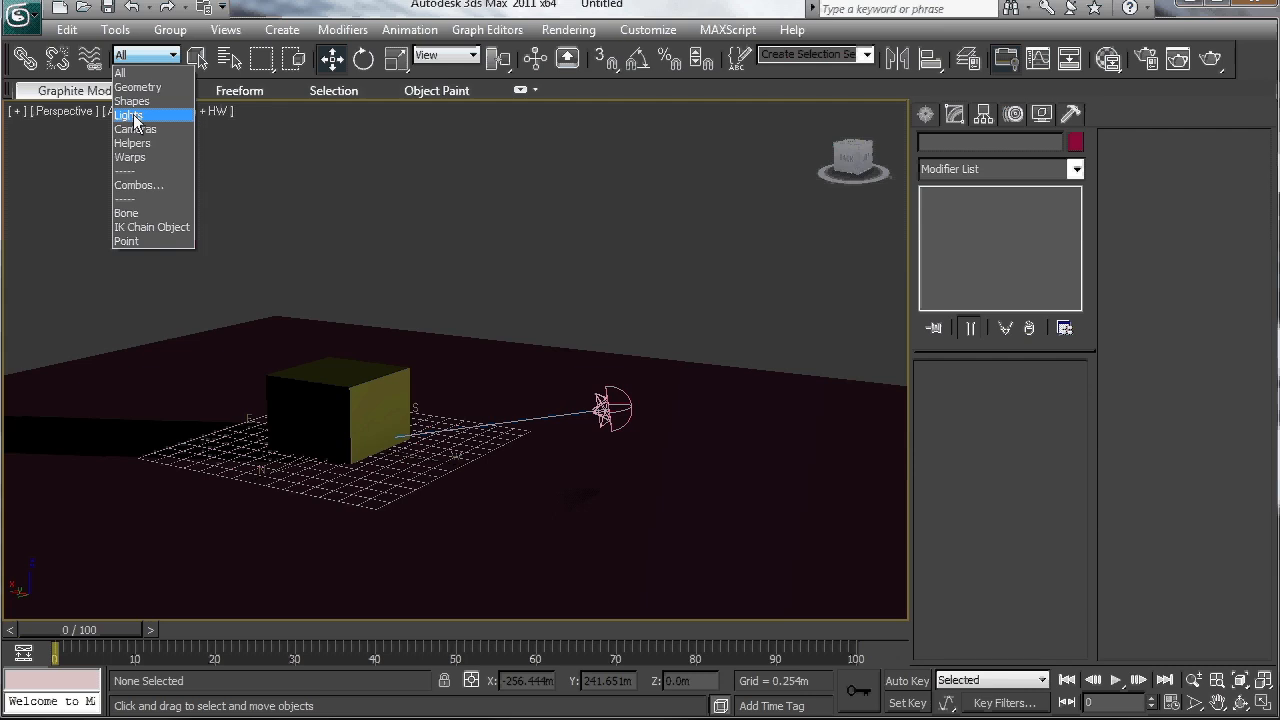
{"action": "left_click", "coordinate": [129, 116]}
{"action": "left_click", "coordinate": [606, 410]}
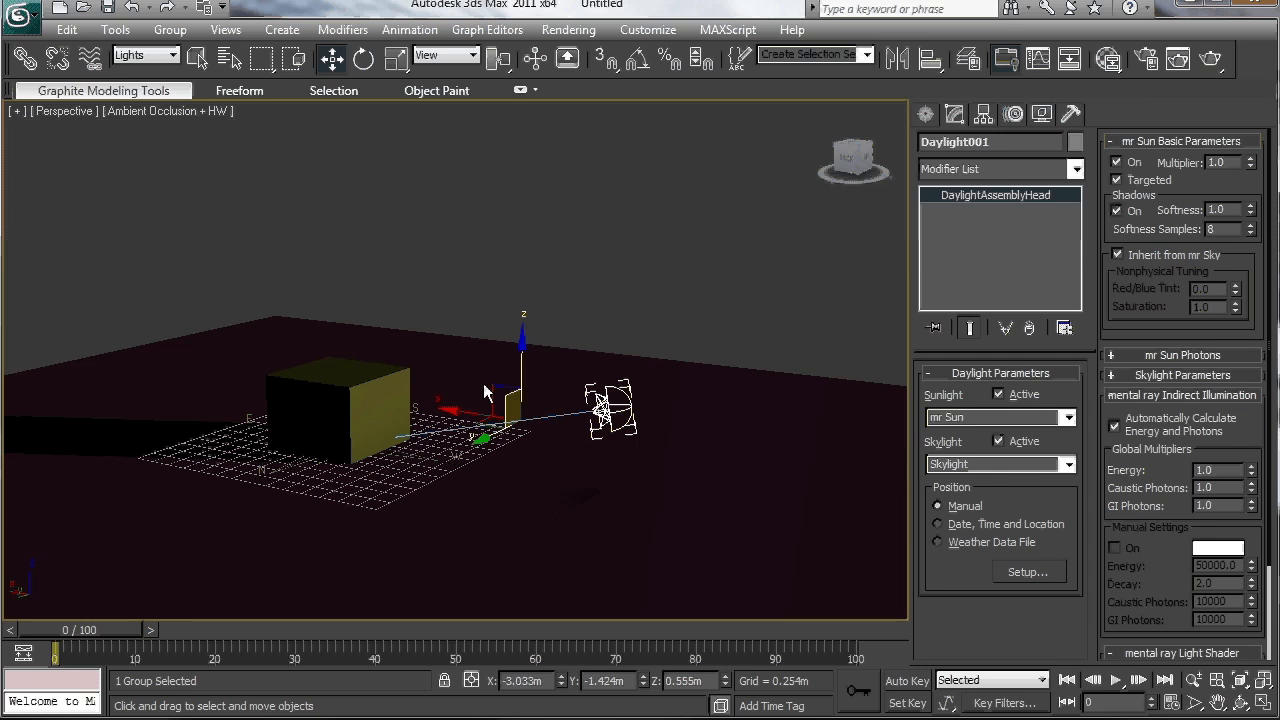
{"action": "left_click", "coordinate": [647, 433]}
{"action": "left_click", "coordinate": [604, 411]}
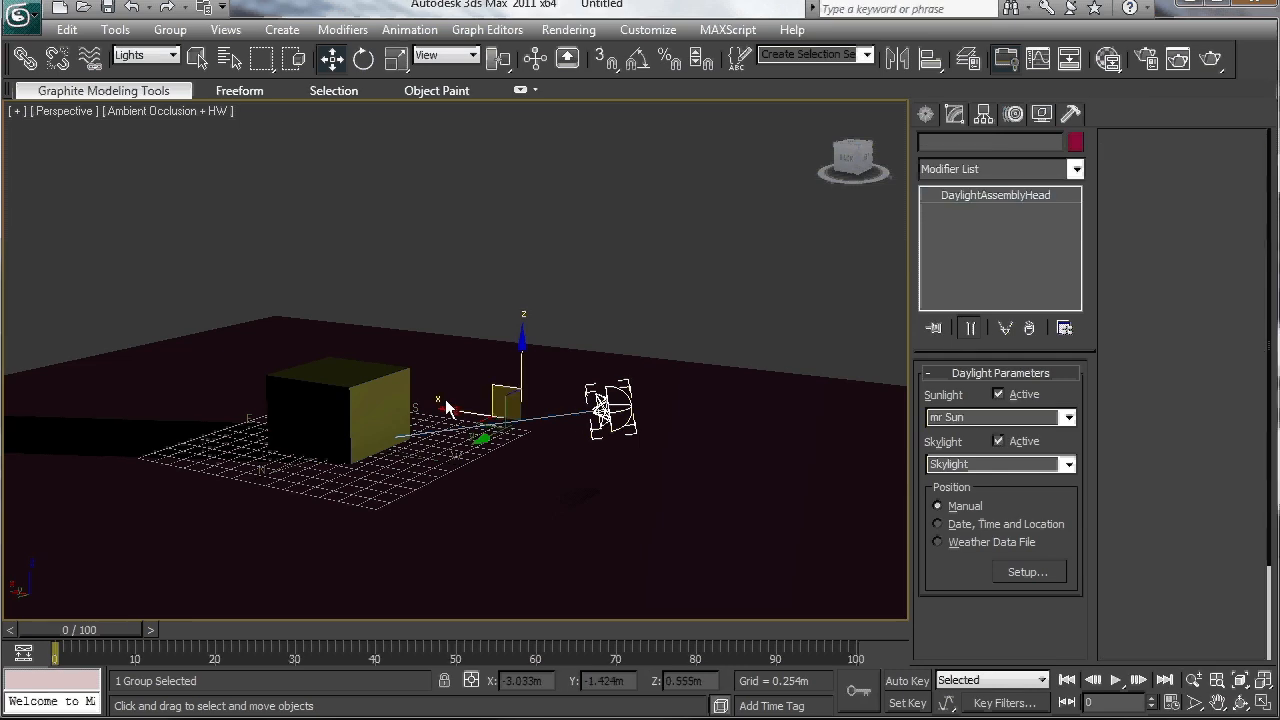
{"action": "left_click", "coordinate": [523, 389]}
{"action": "middle_click_drag", "start_coordinate": [532, 451], "coordinate": [482, 396], "text": "alt"}
{"action": "left_click", "coordinate": [614, 400]}
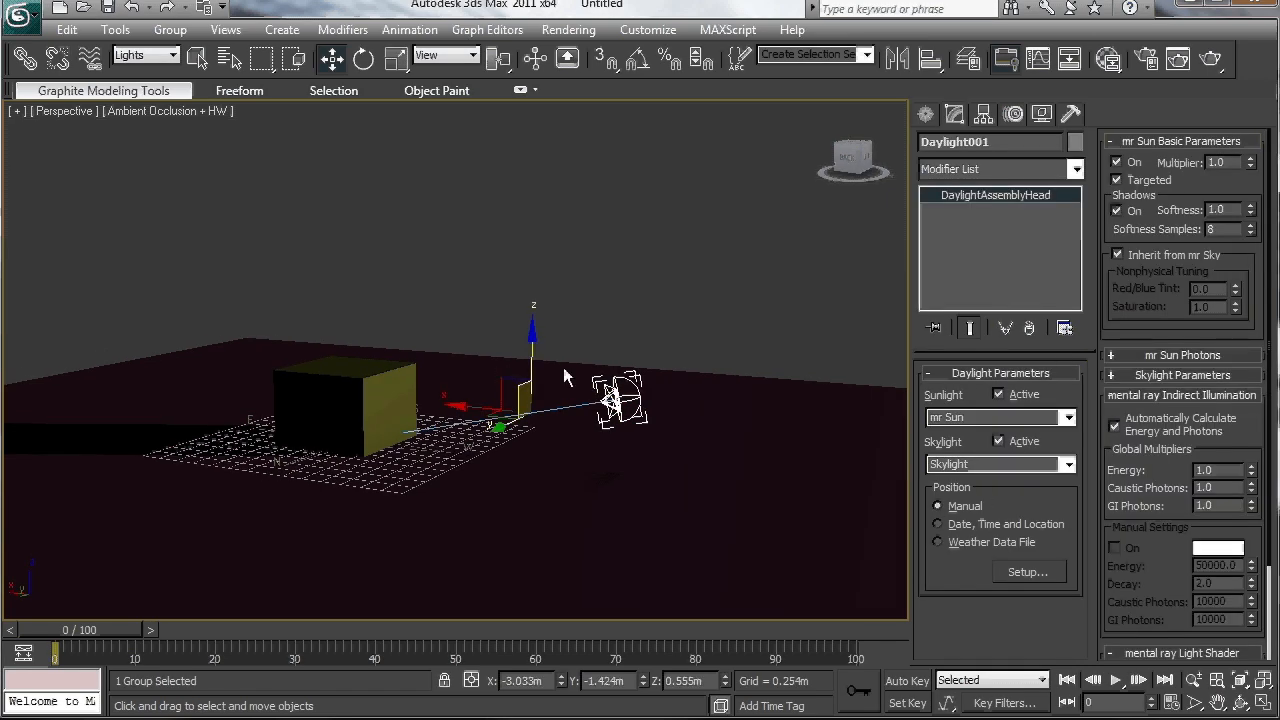
- Move the Daylight sun manually to about X 1.152 m, Y -2.067 m, Z 1.36 m and keep it selected
{"action": "left_click_drag", "start_coordinate": [505, 384], "coordinate": [243, 303]}
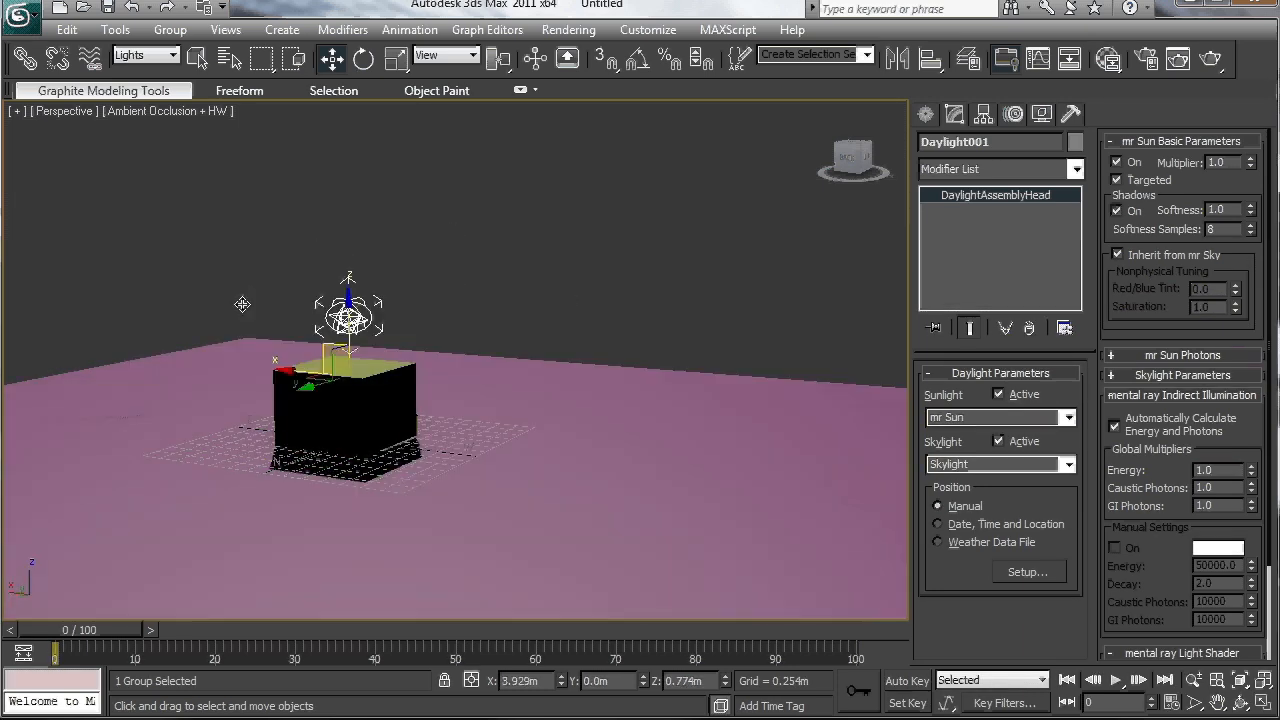
{"action": "middle_click_drag", "start_coordinate": [350, 300], "coordinate": [390, 403], "text": "alt"}
{"action": "left_click_drag", "start_coordinate": [345, 394], "coordinate": [307, 390]}
{"action": "middle_click_drag", "start_coordinate": [279, 287], "coordinate": [566, 277], "text": "alt"}
{"action": "scroll", "coordinate": [378, 293], "scroll_direction": "up", "scroll_amount": 3}
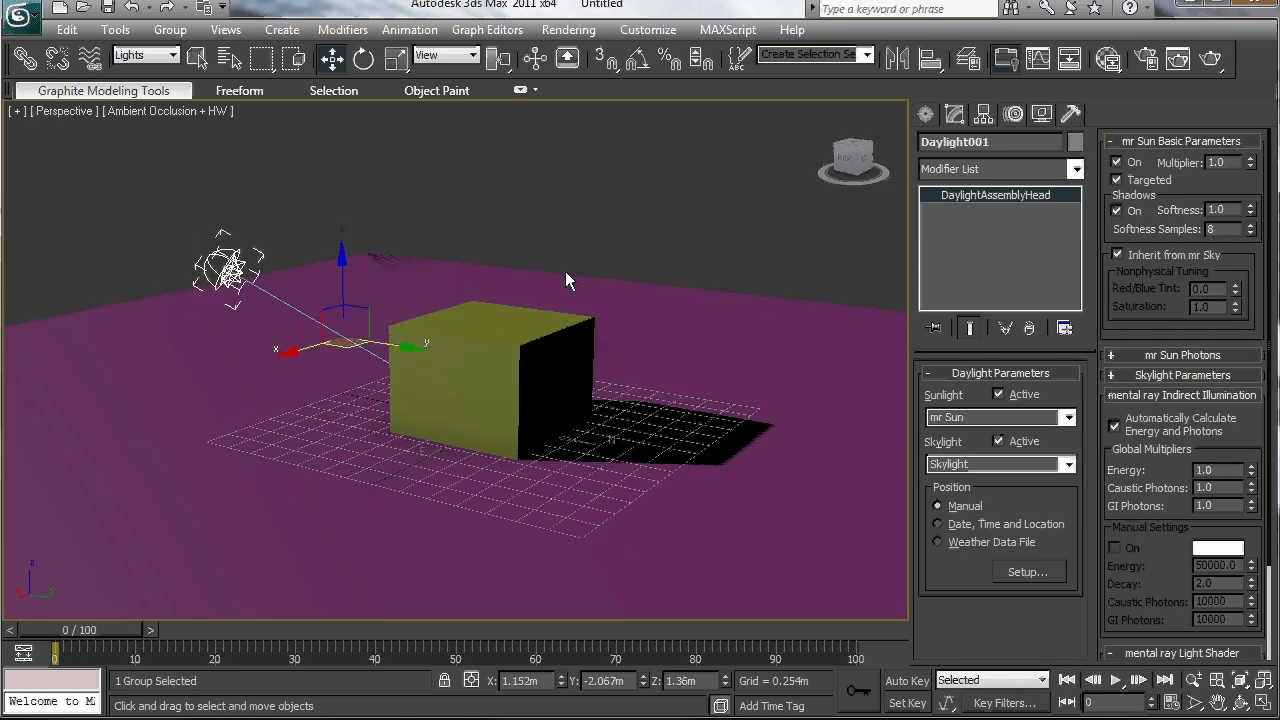
{"action": "left_click", "coordinate": [818, 393]}
{"action": "left_click", "coordinate": [200, 273]}
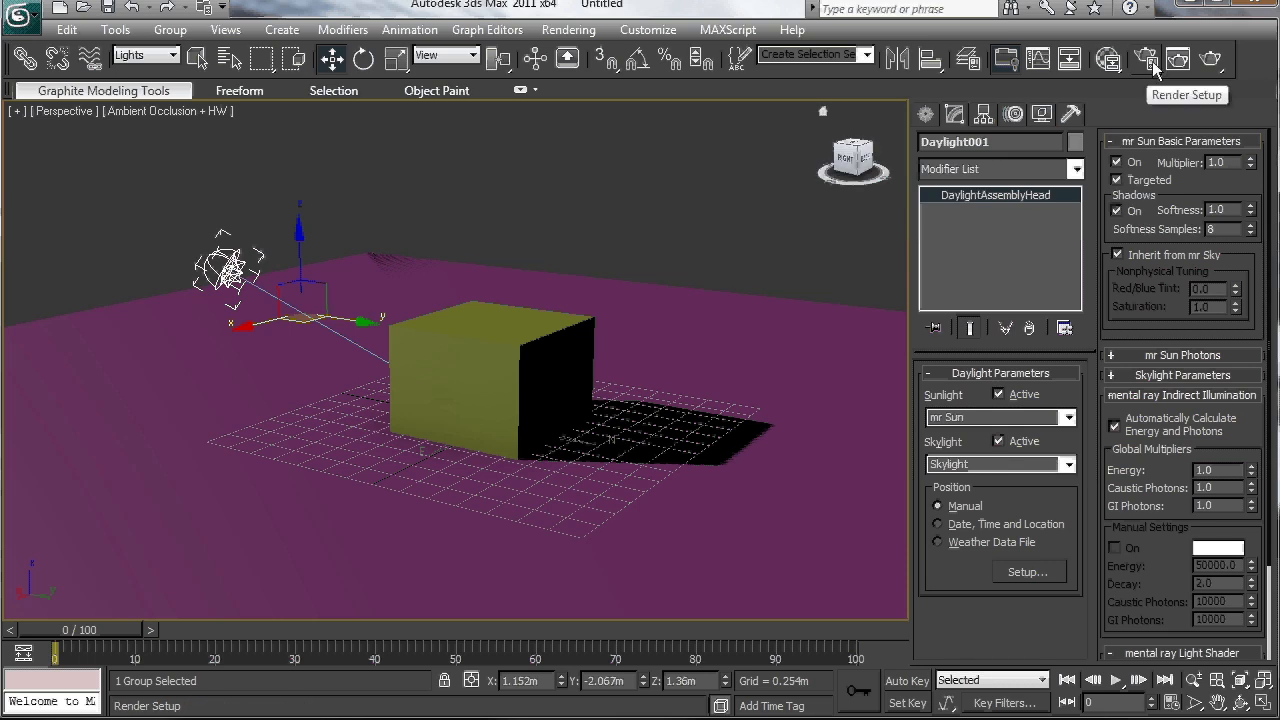
- Examine the production renderer assigned in Render Setup and the alternative renderers offered
{"action": "key", "text": "F10"}
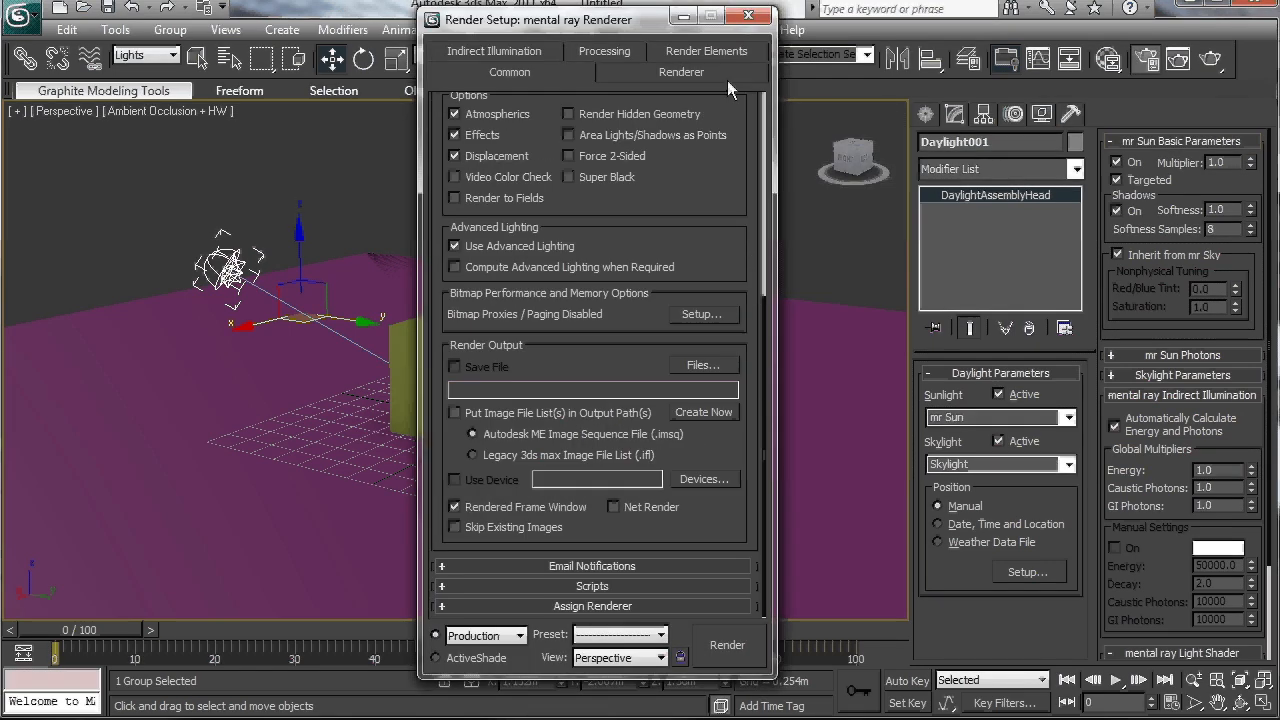
{"action": "left_click", "coordinate": [621, 604]}
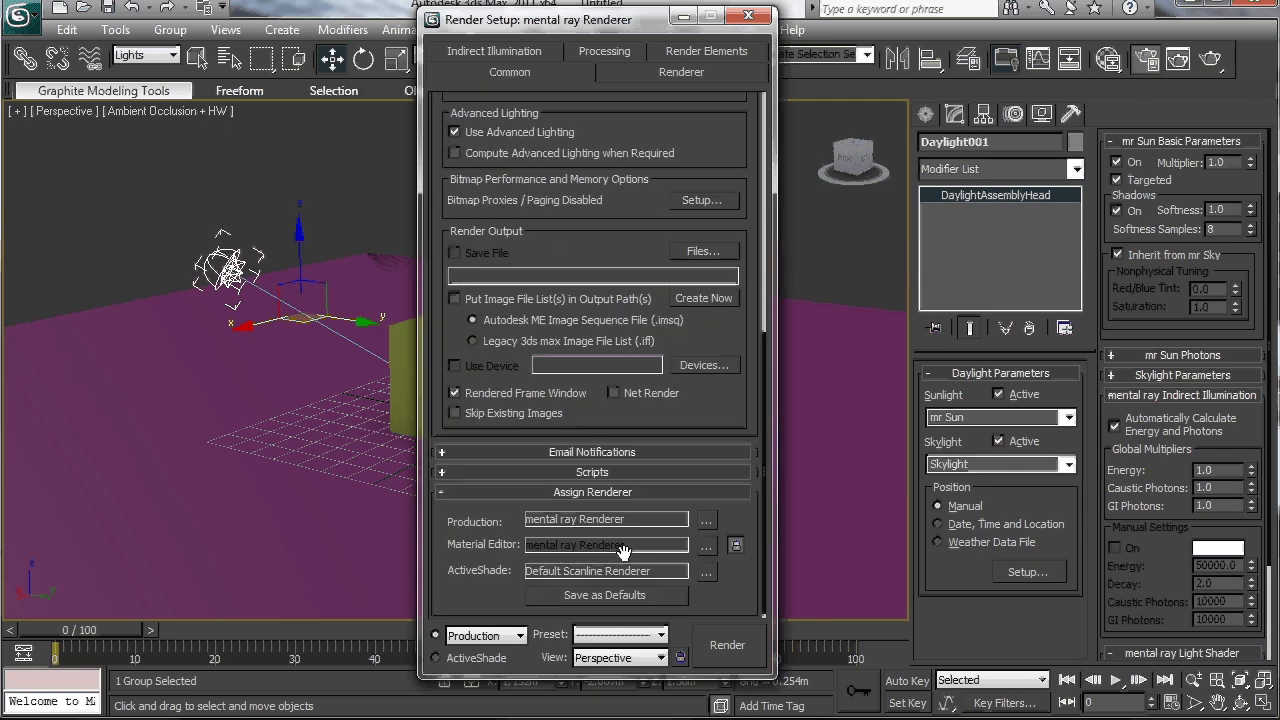
{"action": "left_click", "coordinate": [706, 520]}
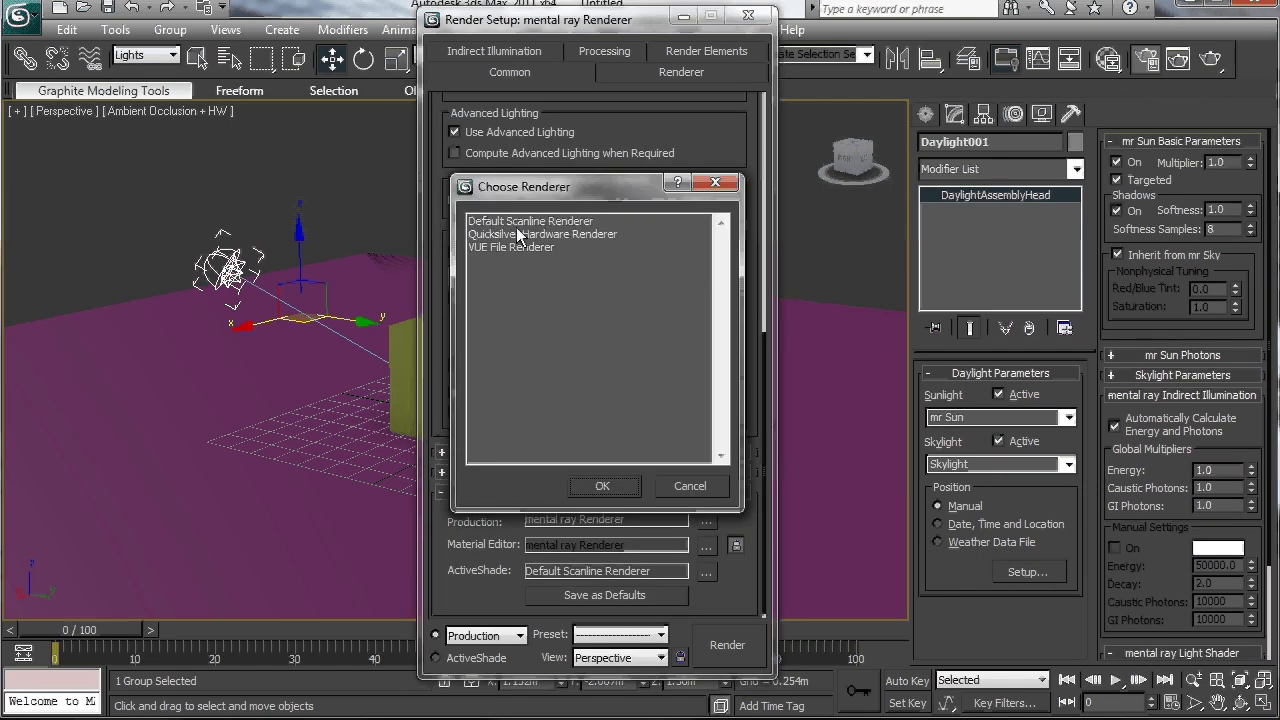
{"action": "left_click", "coordinate": [689, 486]}
{"action": "left_click", "coordinate": [749, 17]}
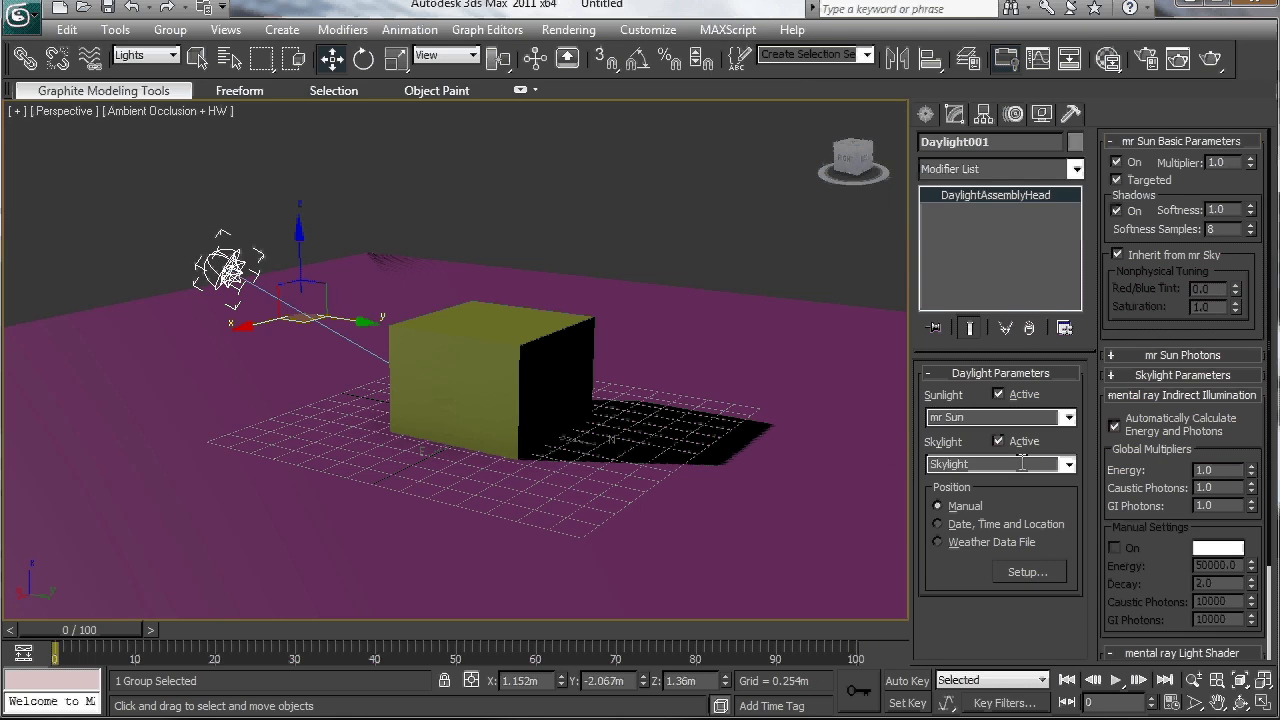
- Set the Daylight skylight type to mr Sky and accept adding an mr Physical Sky environment map automatically
{"action": "left_click", "coordinate": [1073, 468]}
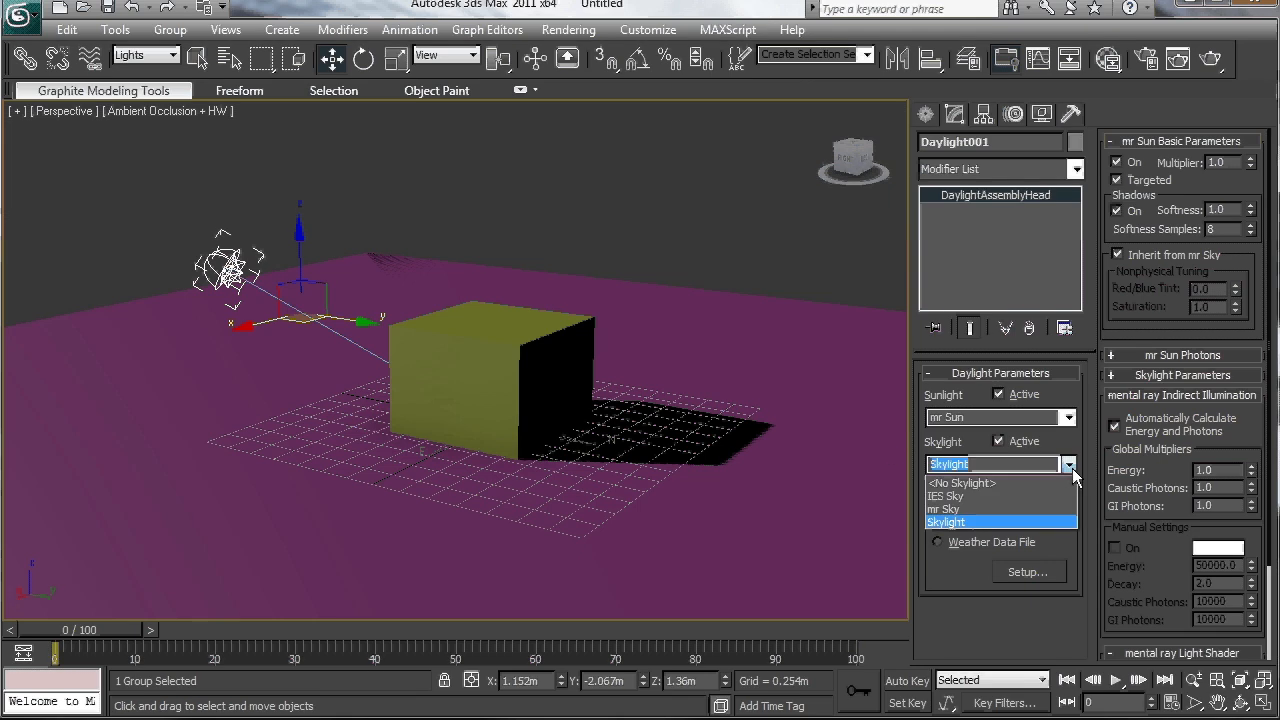
{"action": "left_click", "coordinate": [950, 509]}
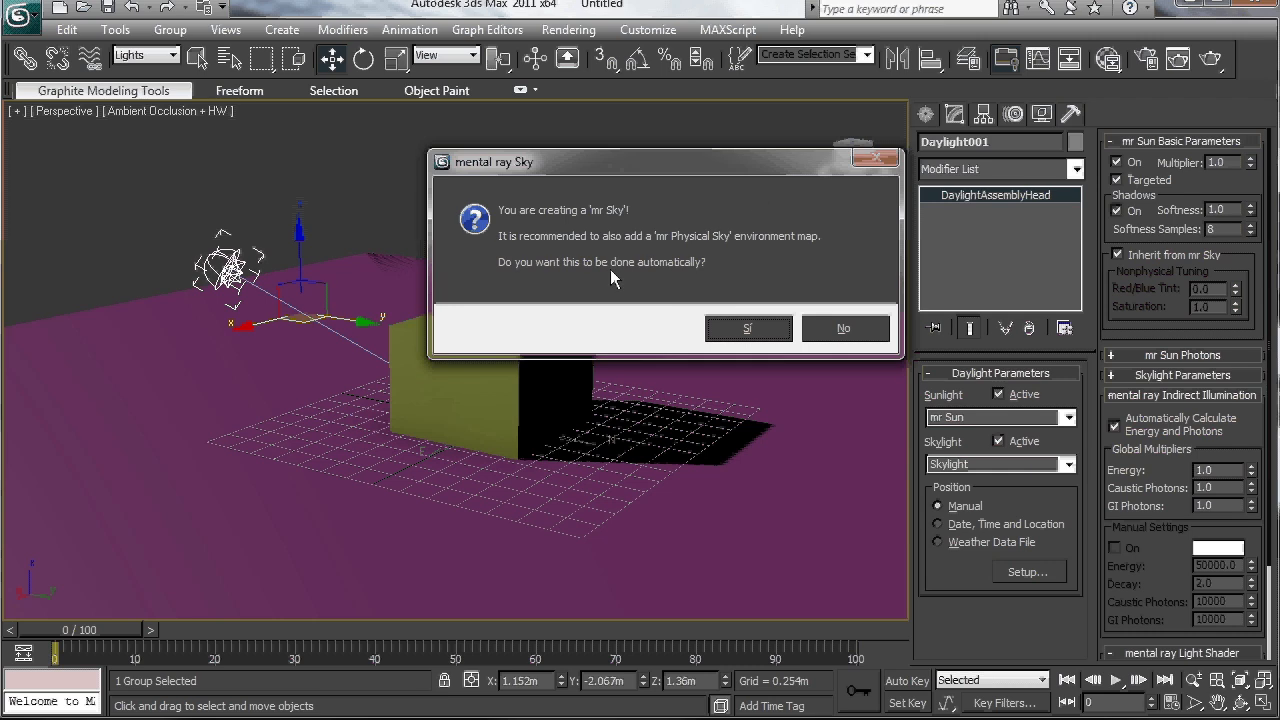
{"action": "left_click", "coordinate": [730, 330]}
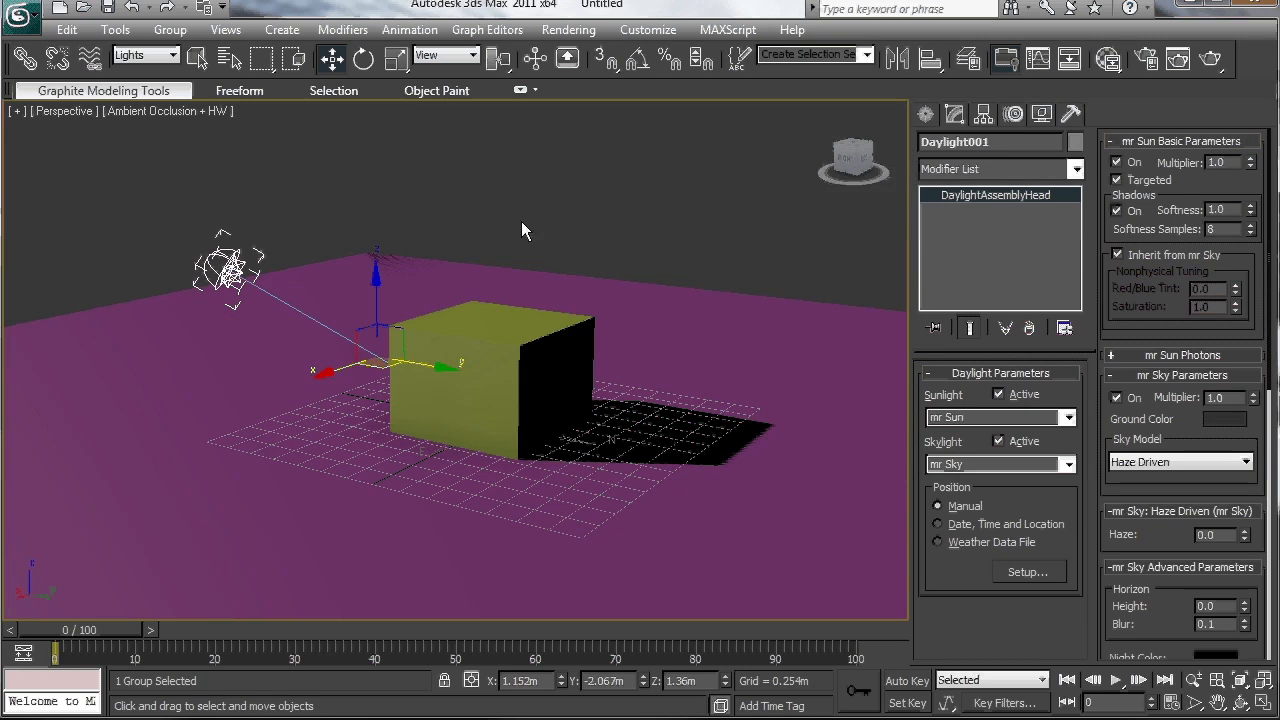
- Review the environment map and exposure control in the Environment and Effects settings
{"action": "left_click", "coordinate": [637, 206]}
{"action": "key", "text": "8"}
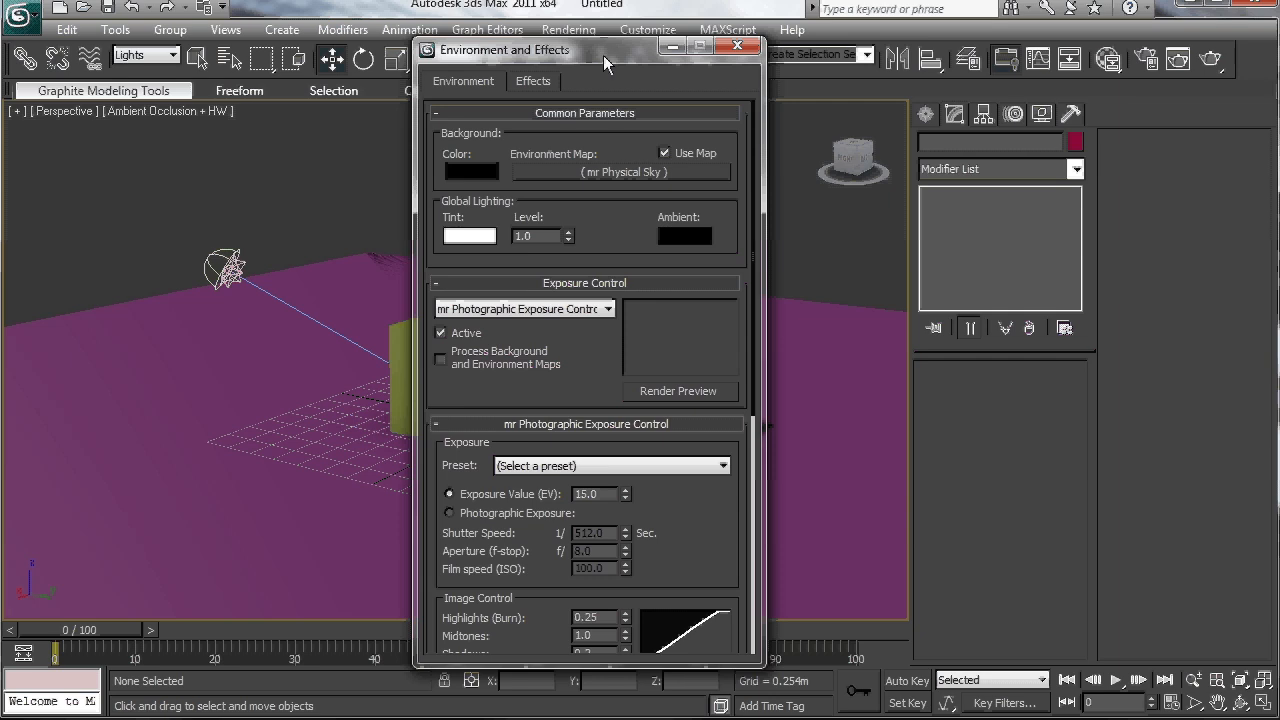
{"action": "left_click_drag", "start_coordinate": [605, 63], "coordinate": [579, 60]}
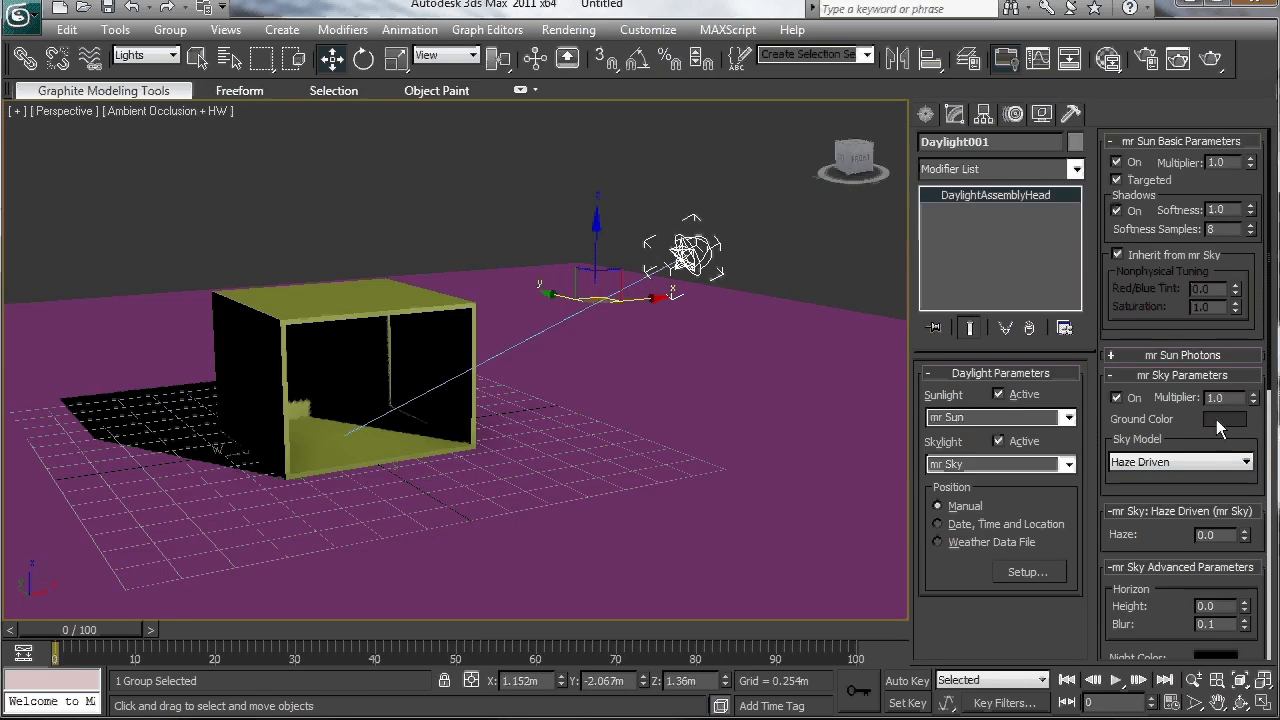
- Set the ground color of mr Sky to black
{"action": "left_click", "coordinate": [1222, 419]}
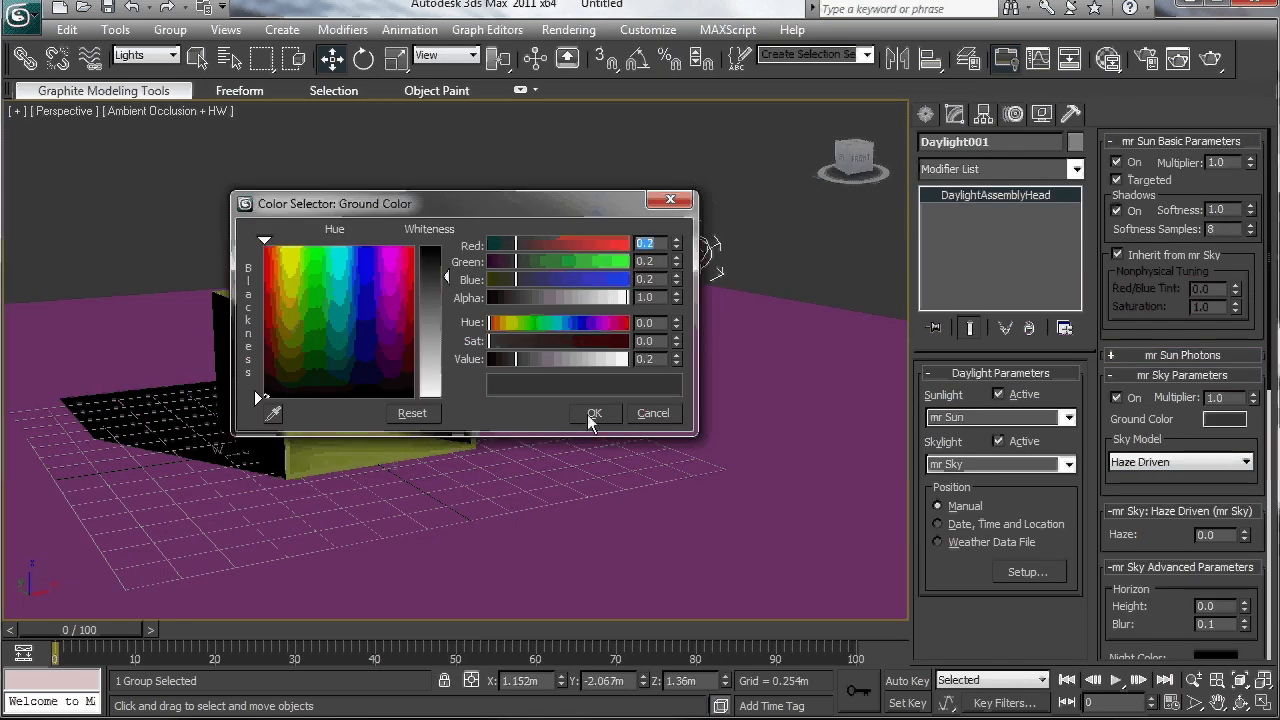
{"action": "left_click_drag", "start_coordinate": [432, 290], "coordinate": [416, 240]}
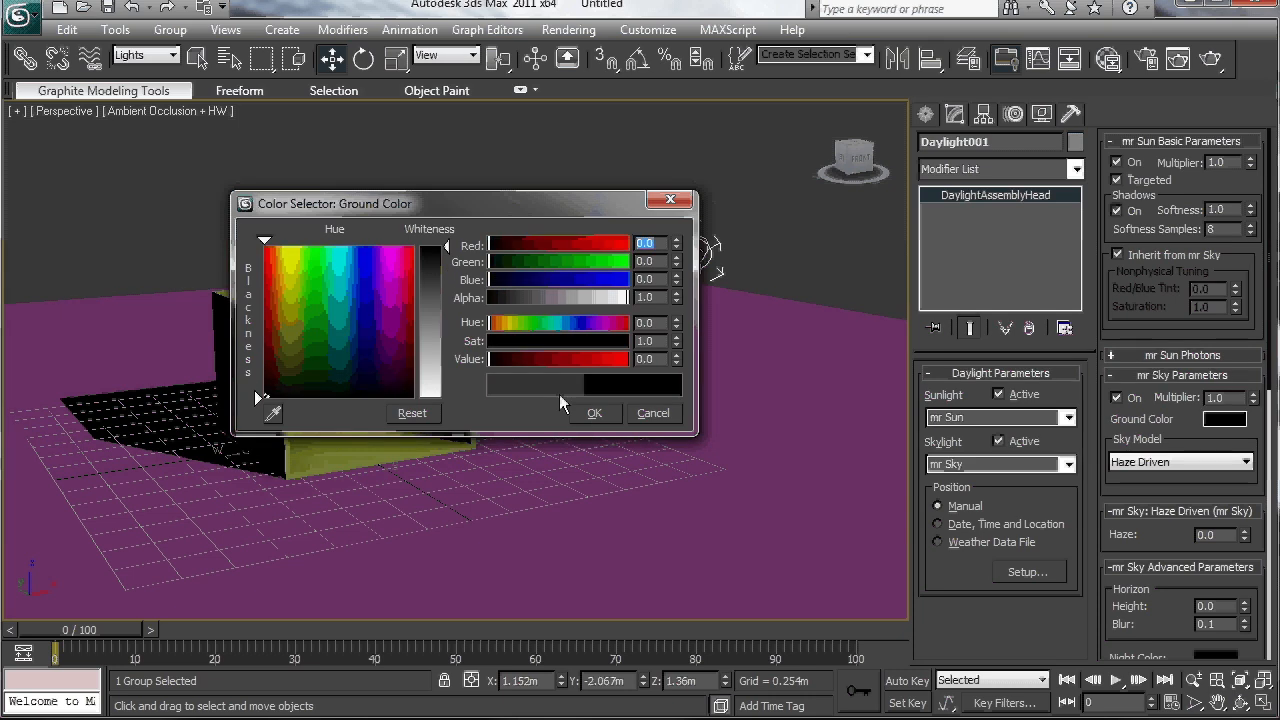
{"action": "left_click", "coordinate": [594, 413]}
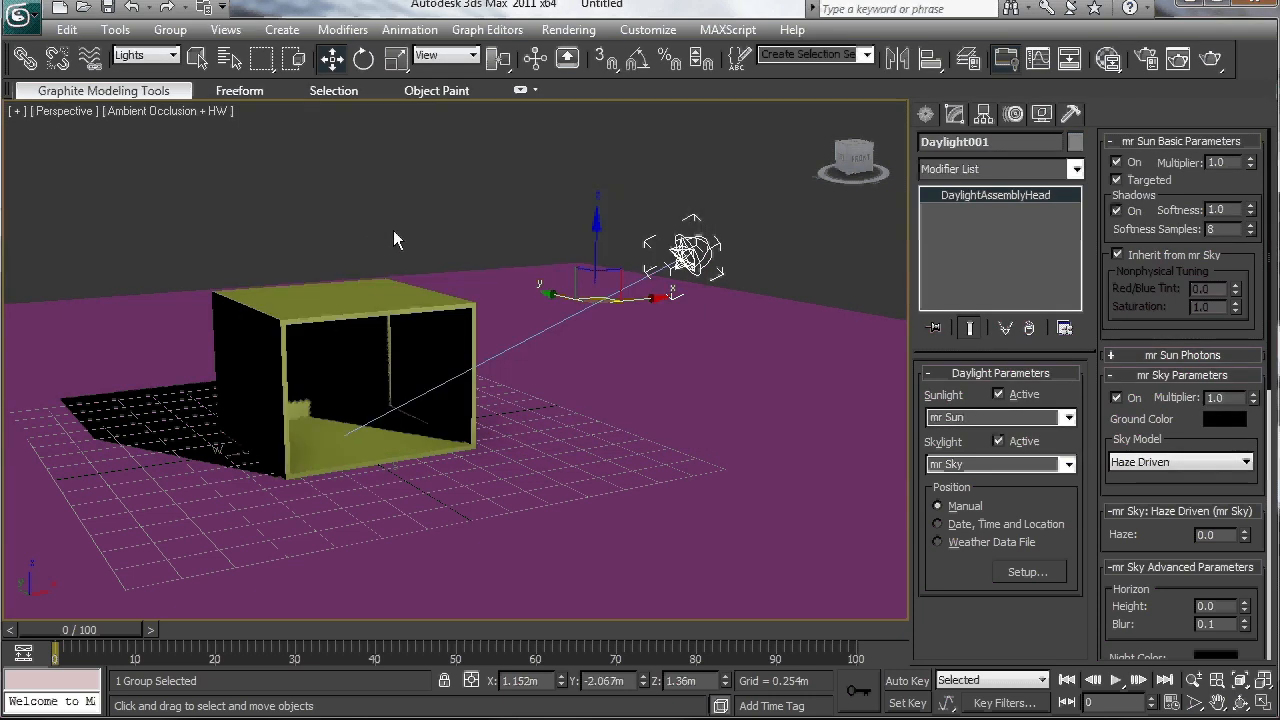
- Render a test frame of the box and sun from a low perspective angle
{"action": "middle_click_drag", "start_coordinate": [437, 348], "coordinate": [478, 316], "text": "alt"}
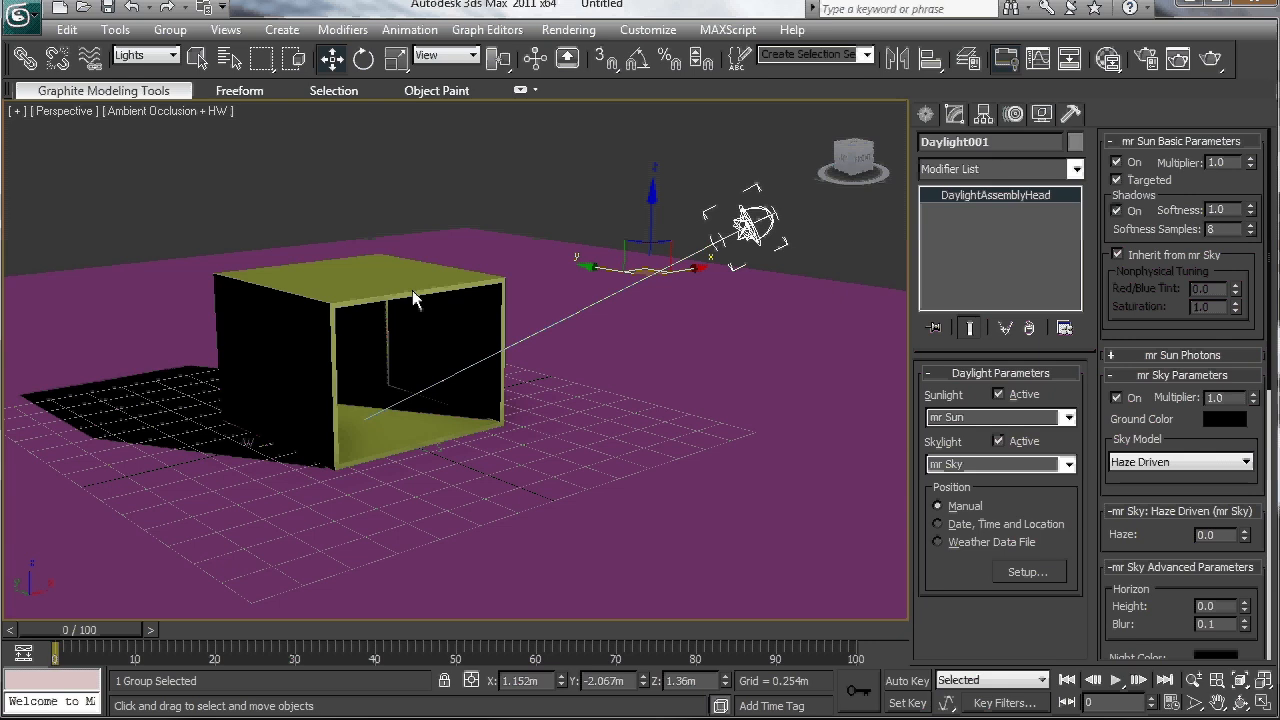
{"action": "mouse_move", "coordinate": [412, 290]}
{"action": "middle_mouse_down", "text": "alt"}
{"action": "mouse_move", "coordinate": [410, 256]}
{"action": "mouse_move", "coordinate": [406, 269]}
{"action": "middle_mouse_up", "text": "alt"}
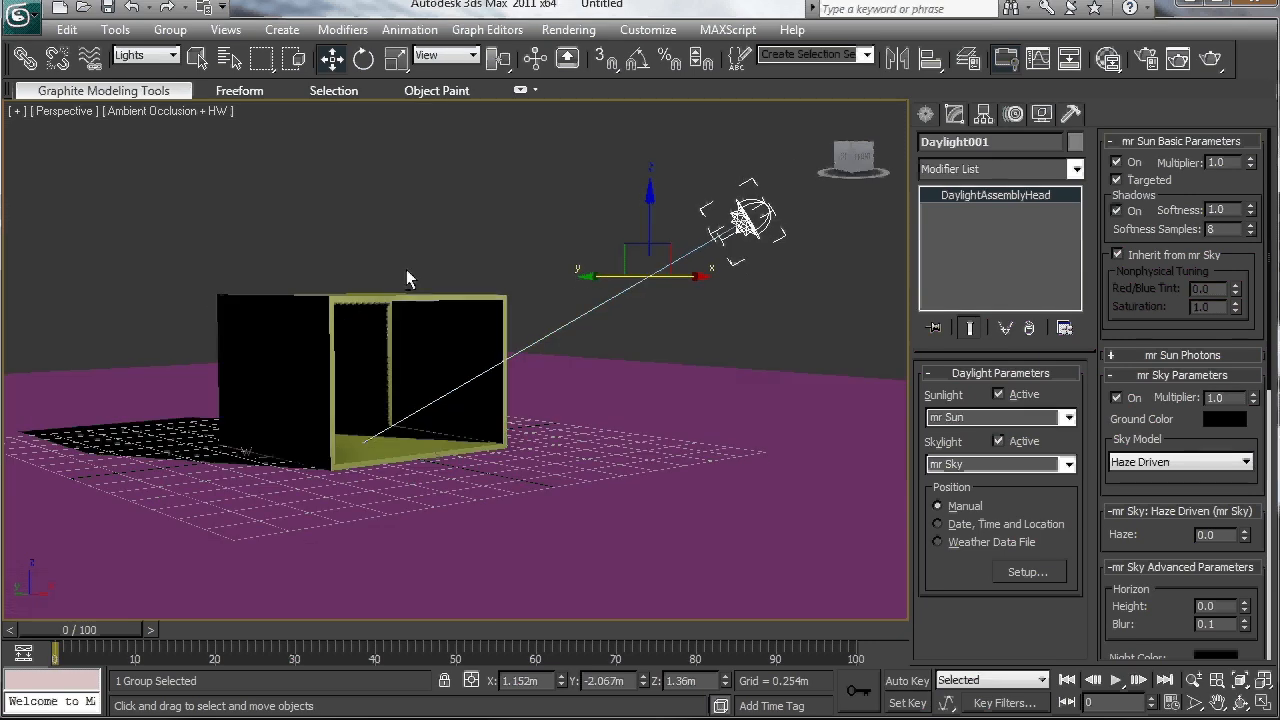
{"action": "left_click", "coordinate": [1170, 66]}
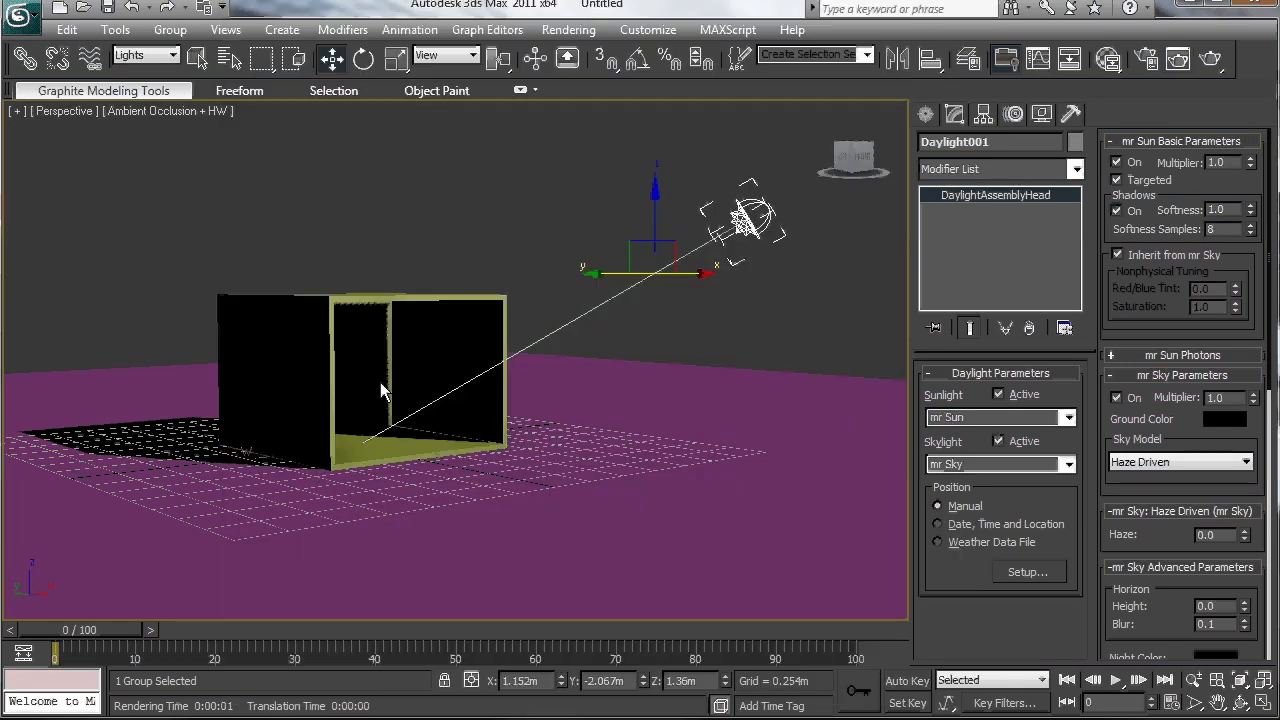
- Restrict the selection filter to Geometry and select the hollow room box
{"action": "left_click", "coordinate": [335, 331]}
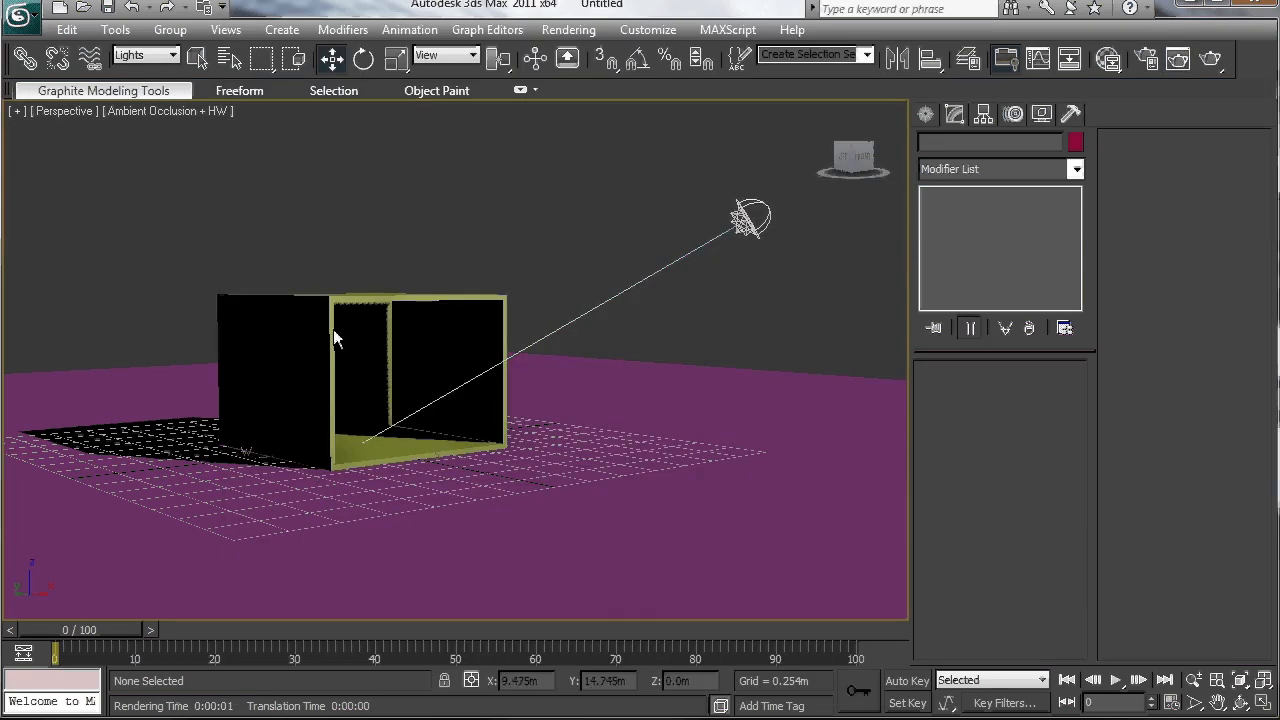
{"action": "left_click", "coordinate": [135, 57]}
{"action": "left_click", "coordinate": [140, 80]}
{"action": "left_click", "coordinate": [384, 303]}
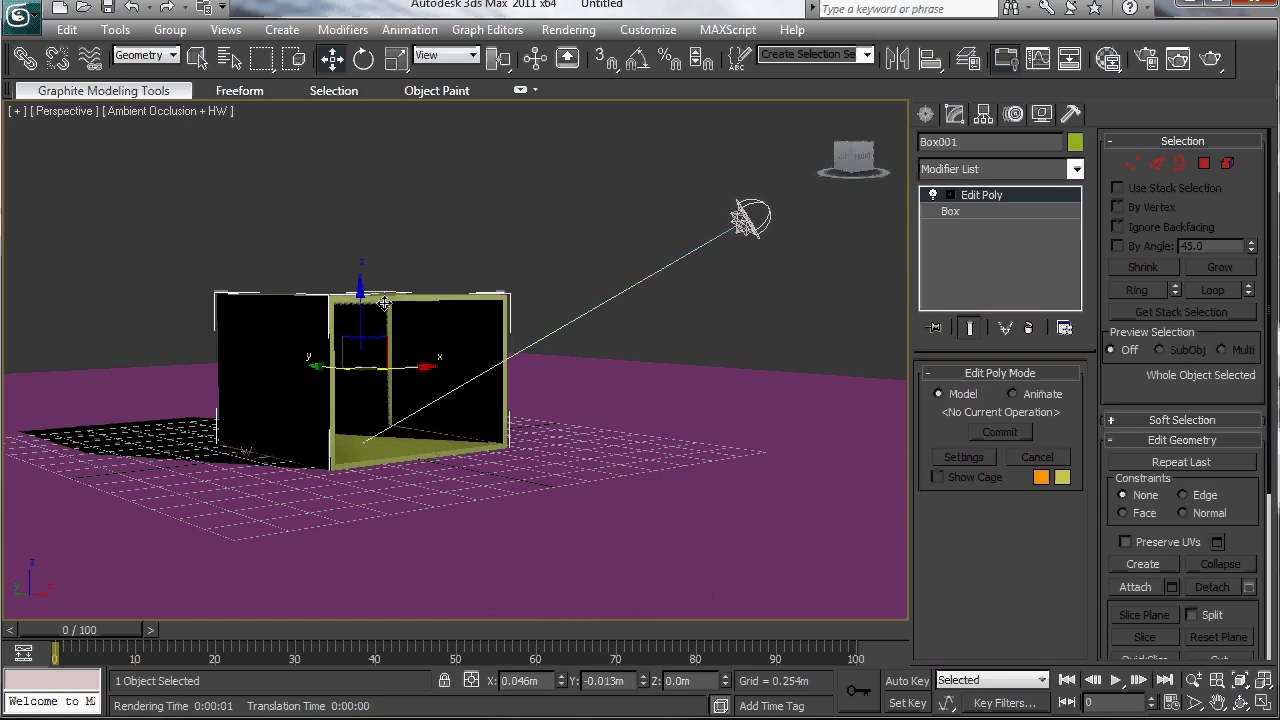
- Scale the purple ground plane uniformly to about 884 percent so it extends far behind the box, and clear the selection
{"action": "scroll", "coordinate": [369, 357], "scroll_direction": "up", "scroll_amount": 5}
{"action": "scroll", "coordinate": [480, 363], "scroll_direction": "down", "scroll_amount": 3}
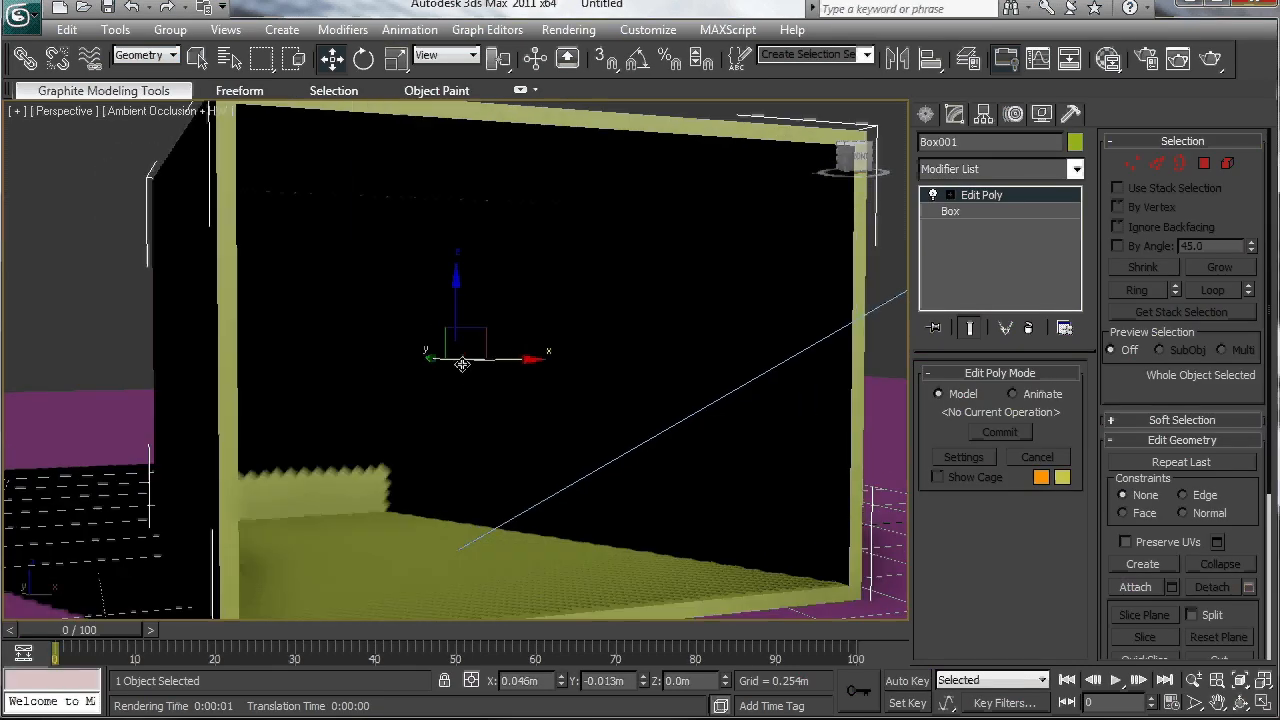
{"action": "middle_click_drag", "start_coordinate": [461, 370], "coordinate": [440, 360], "text": "alt"}
{"action": "left_click", "coordinate": [149, 465]}
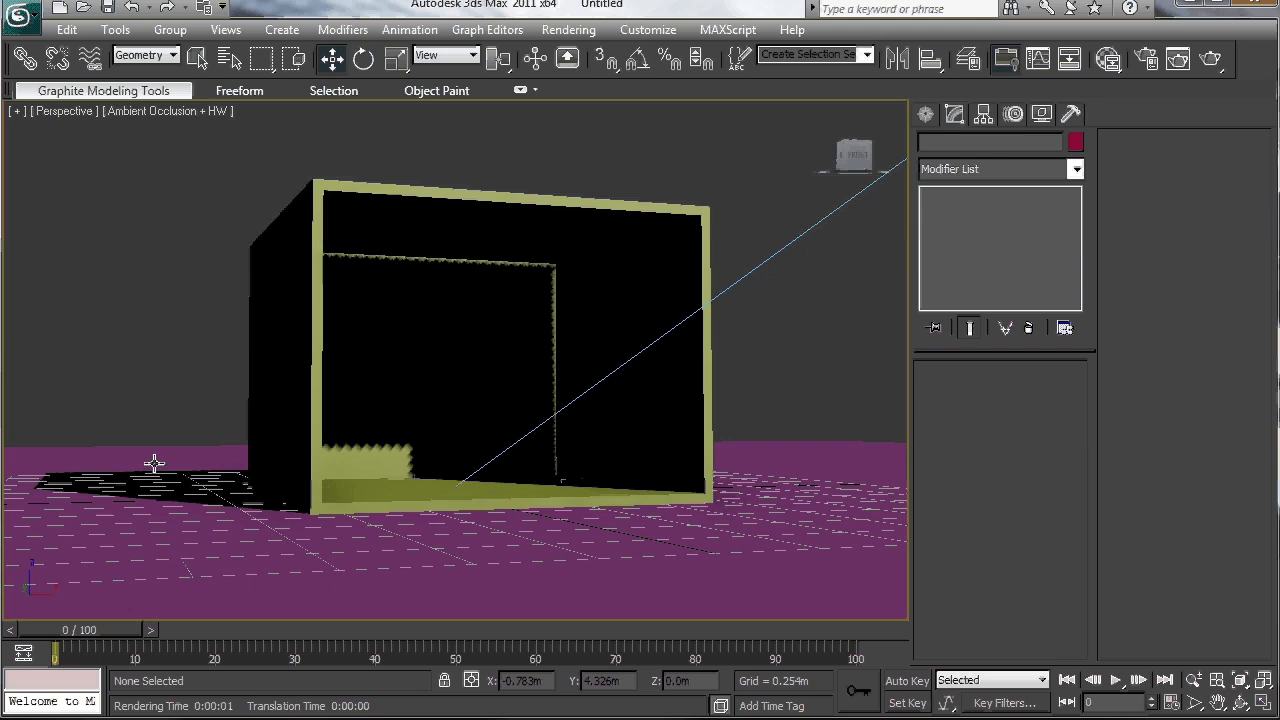
{"action": "left_click", "coordinate": [170, 493]}
{"action": "key", "text": "r"}
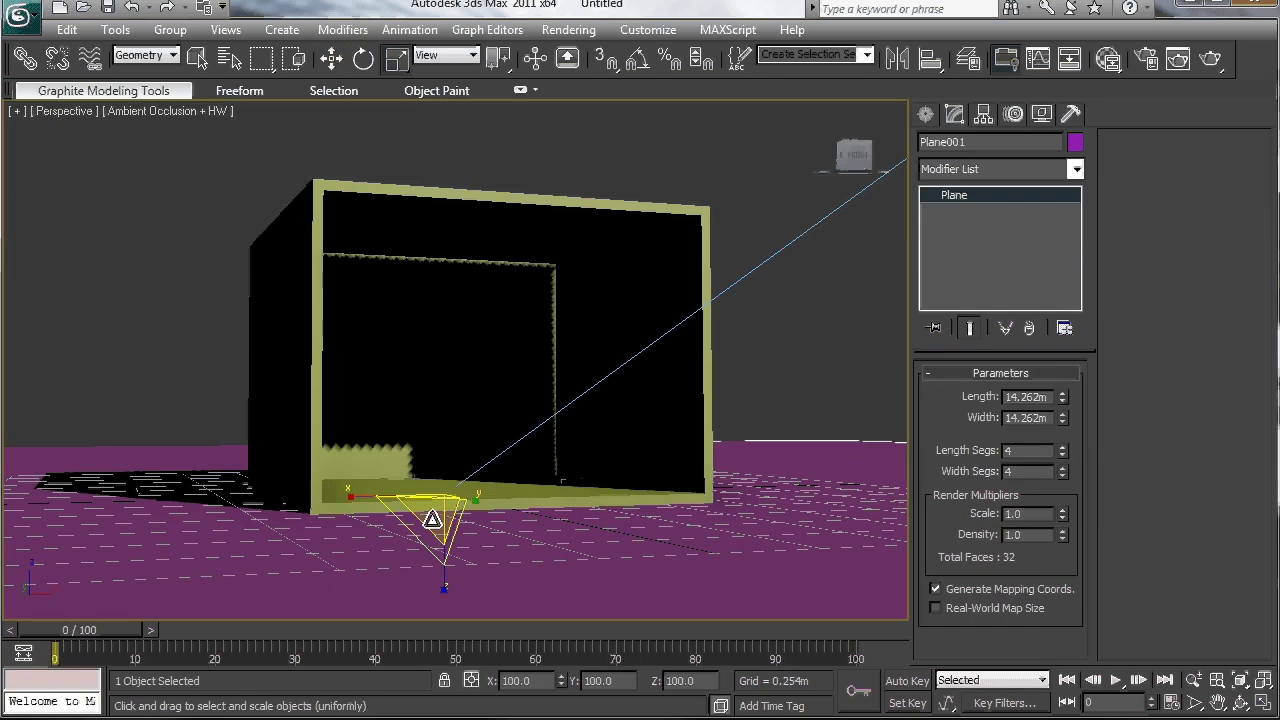
{"action": "left_click_drag", "start_coordinate": [433, 515], "coordinate": [475, 300]}
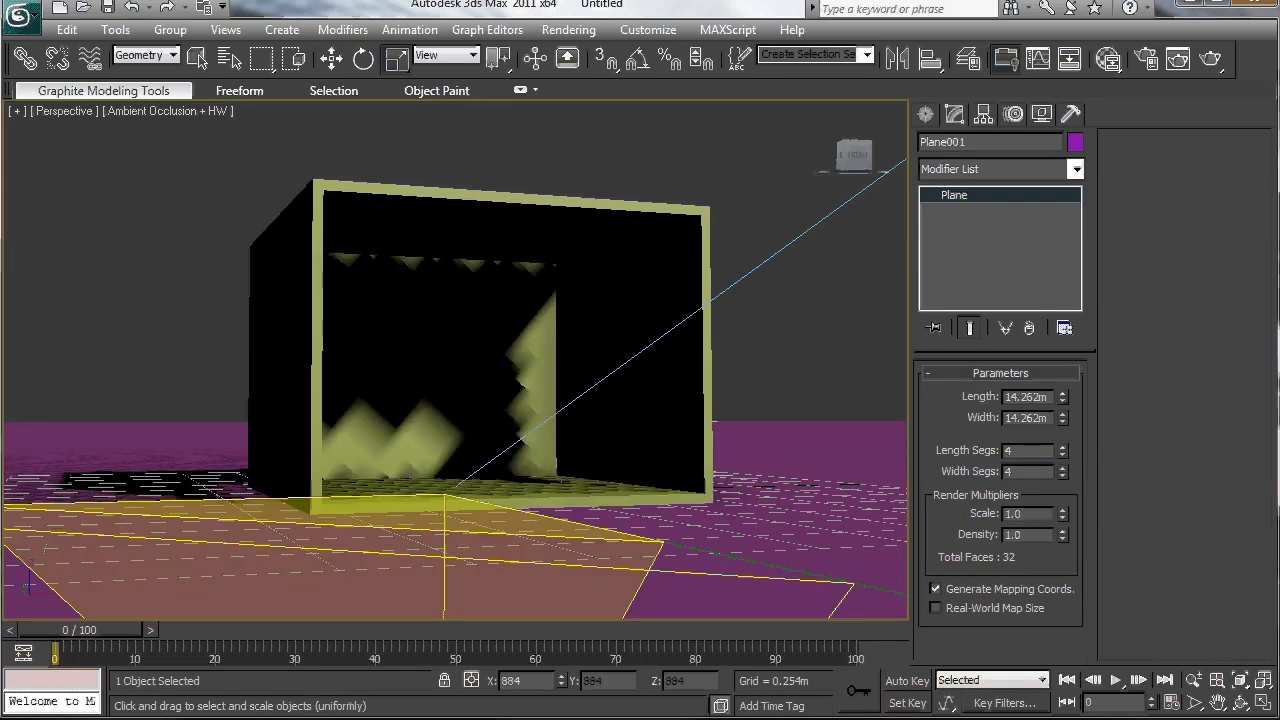
{"action": "left_click", "coordinate": [418, 293]}
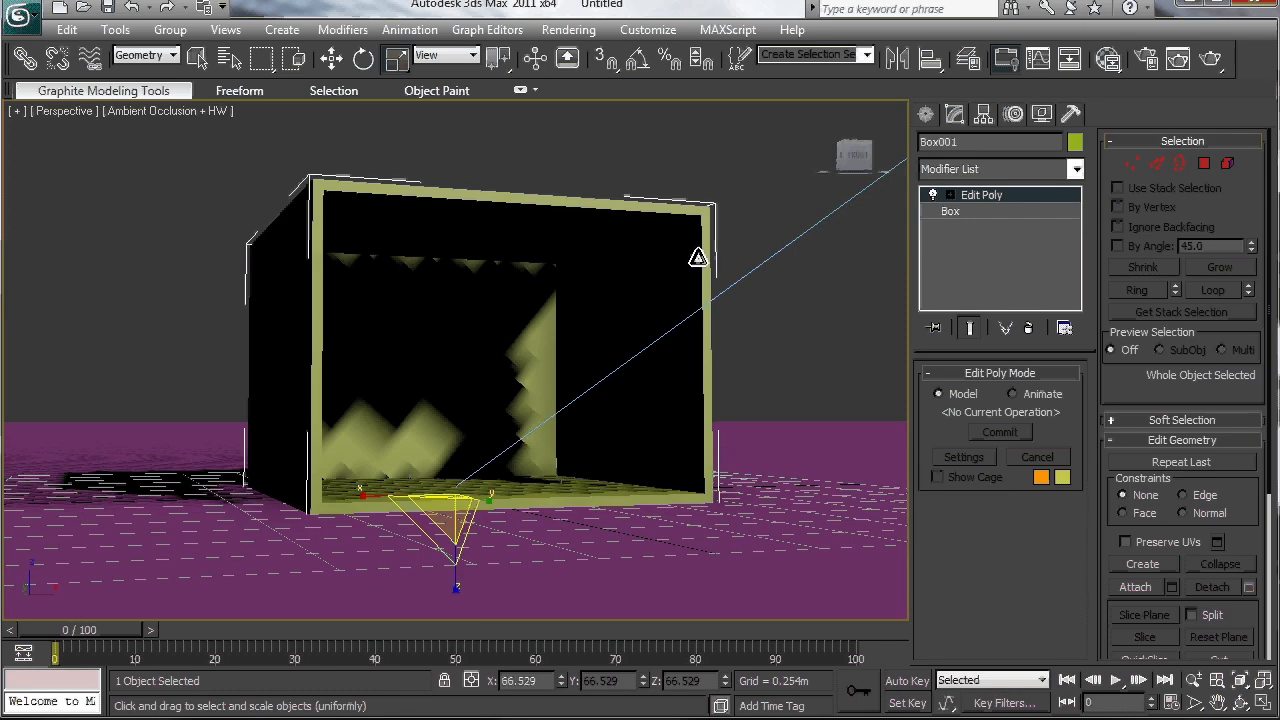
{"action": "left_click", "coordinate": [690, 178]}
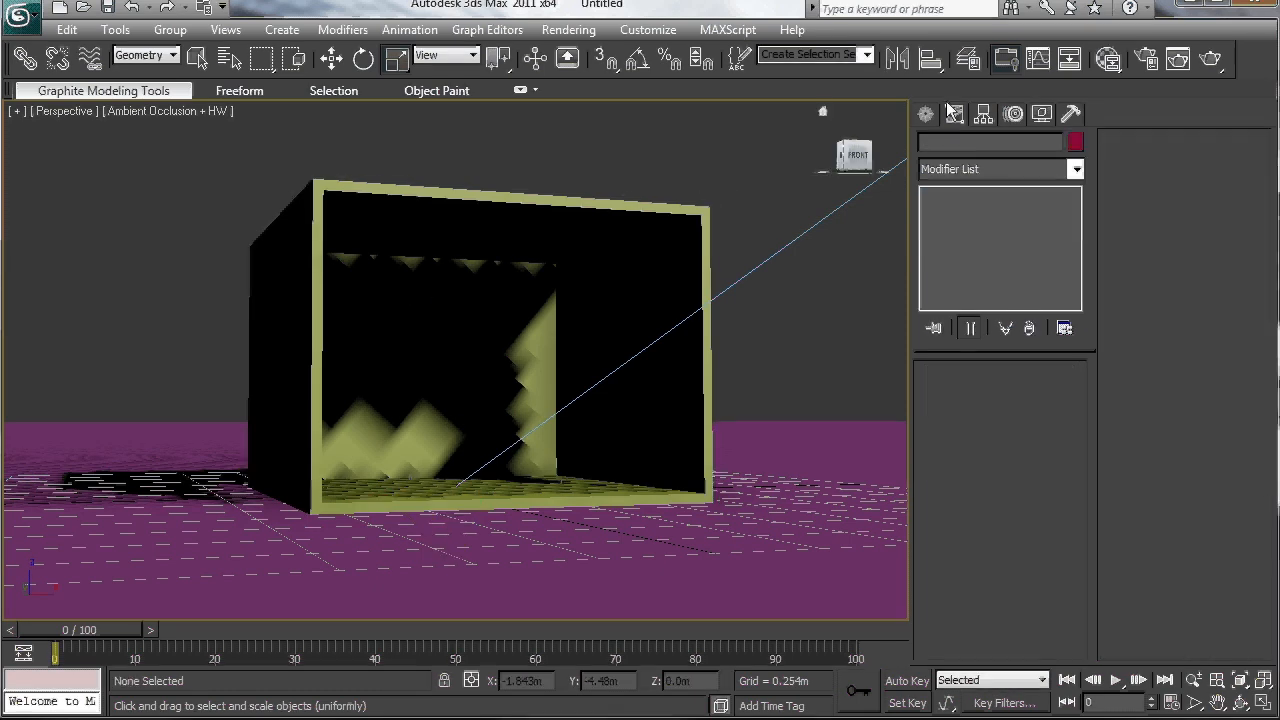
- Set the render output size to the HDTV (video) preset with a width of 800 pixels
{"action": "left_click", "coordinate": [1135, 63]}
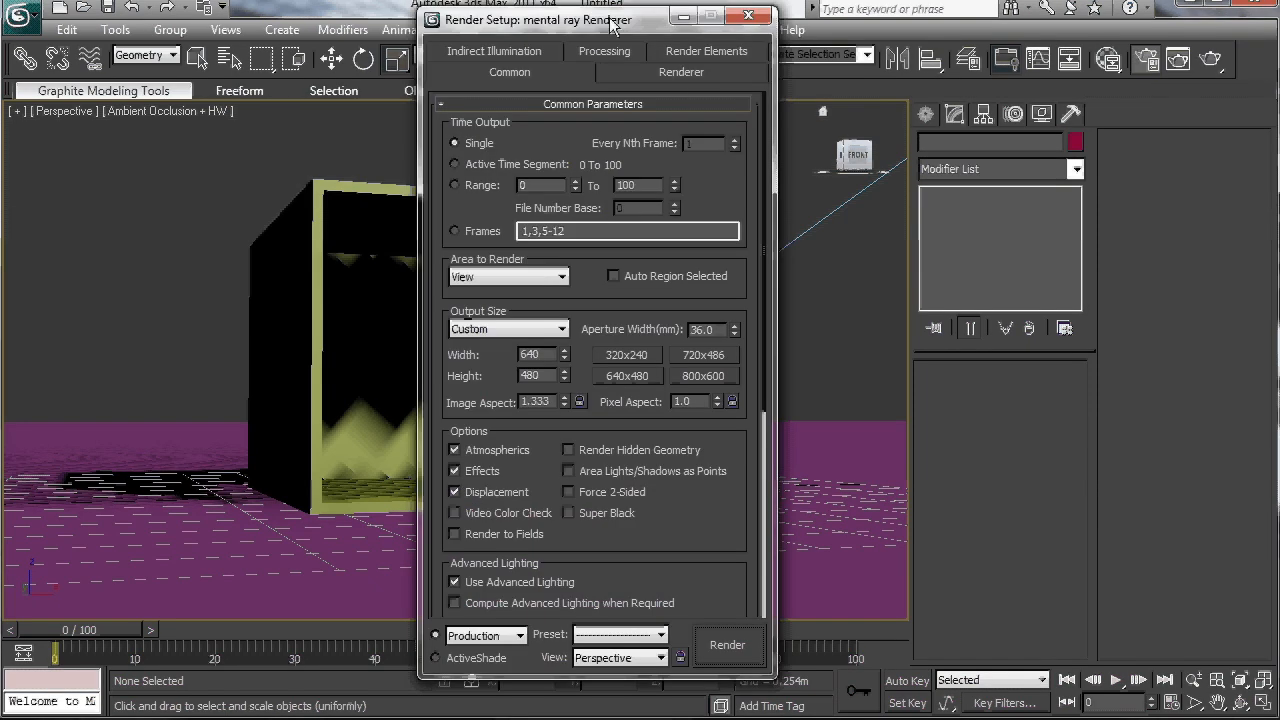
{"action": "left_click", "coordinate": [511, 53]}
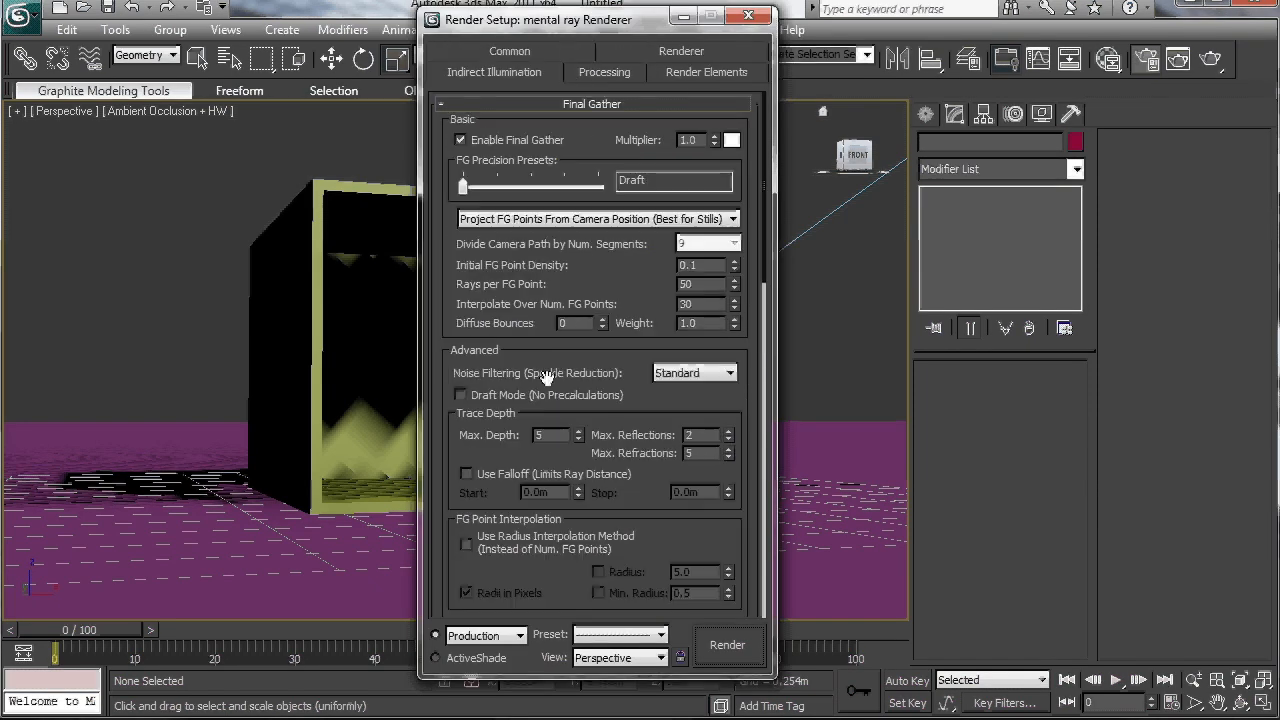
{"action": "mouse_move", "coordinate": [432, 297]}
{"action": "left_mouse_down"}
{"action": "mouse_move", "coordinate": [443, 163]}
{"action": "mouse_move", "coordinate": [470, 313]}
{"action": "left_mouse_up"}
{"action": "left_click", "coordinate": [499, 53]}
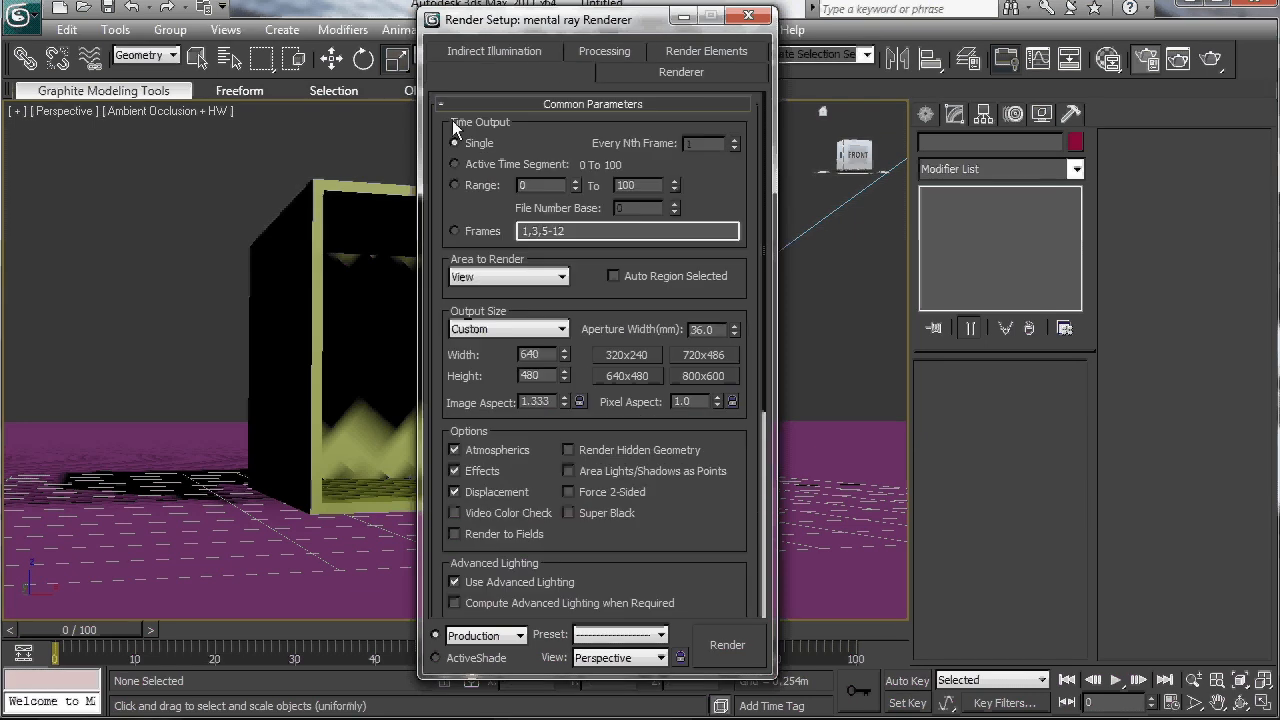
{"action": "left_click_drag", "start_coordinate": [546, 356], "coordinate": [471, 356]}
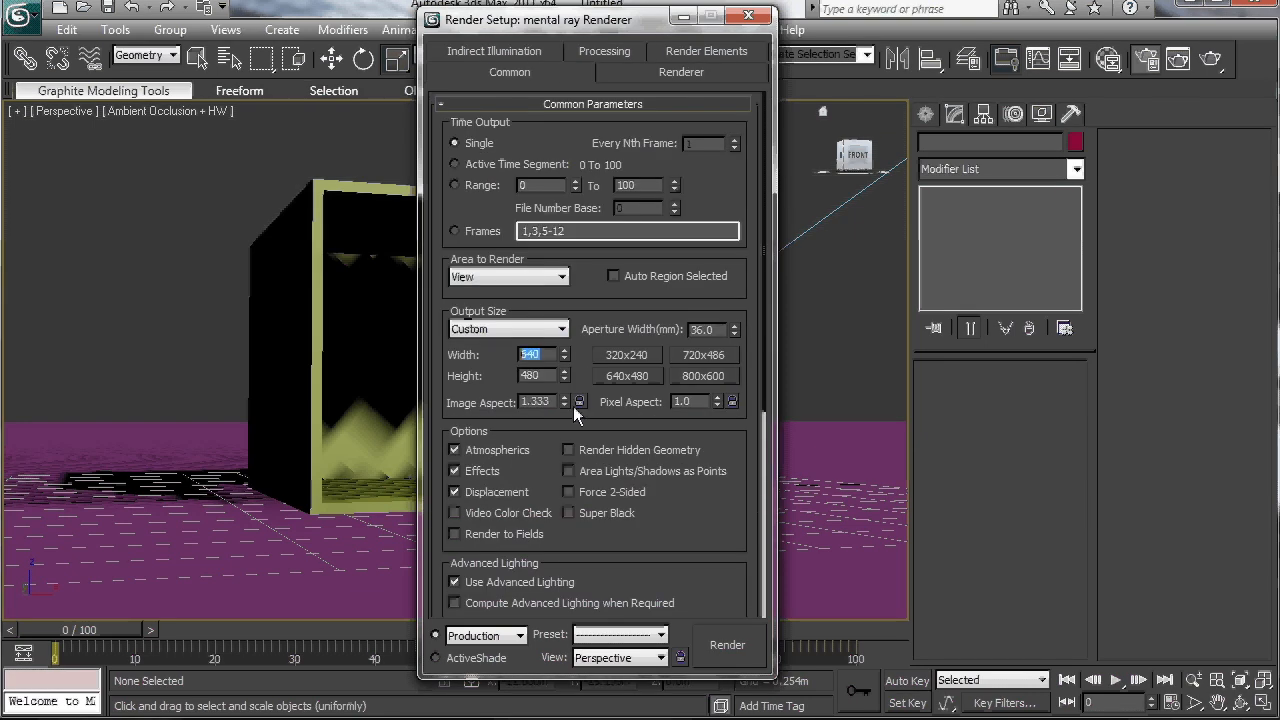
{"action": "left_click", "coordinate": [553, 330]}
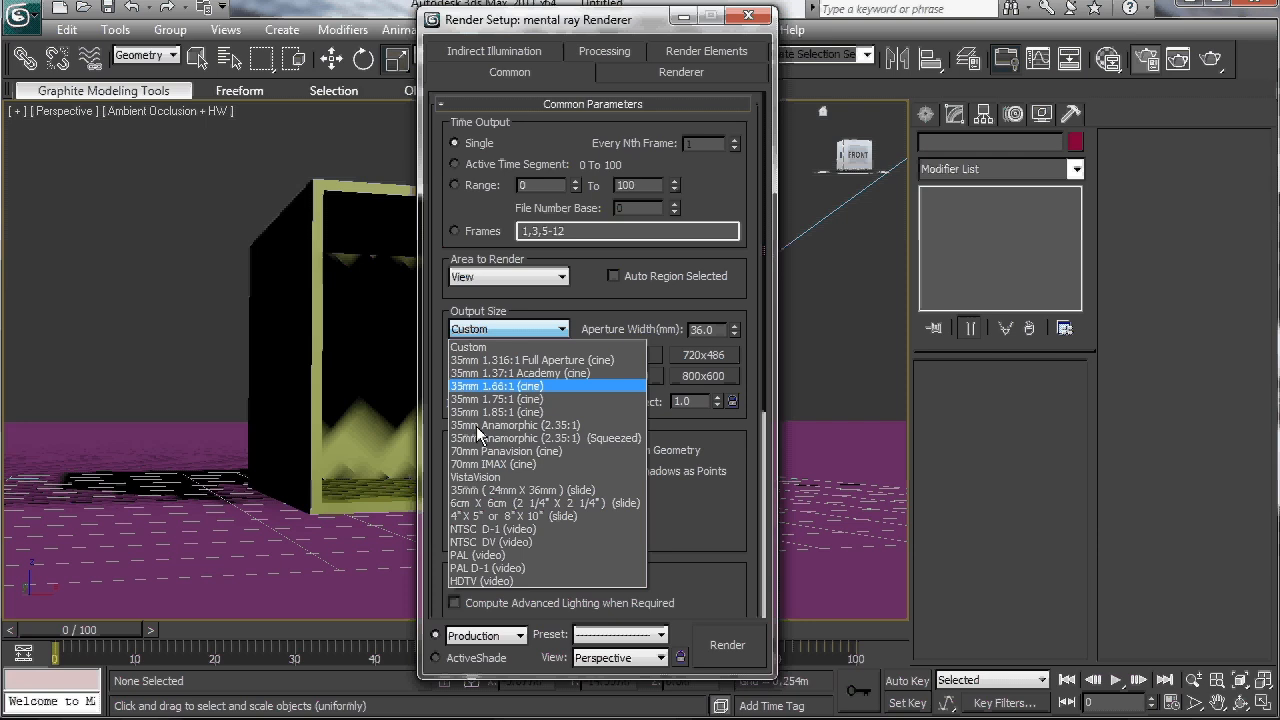
{"action": "left_click", "coordinate": [490, 581]}
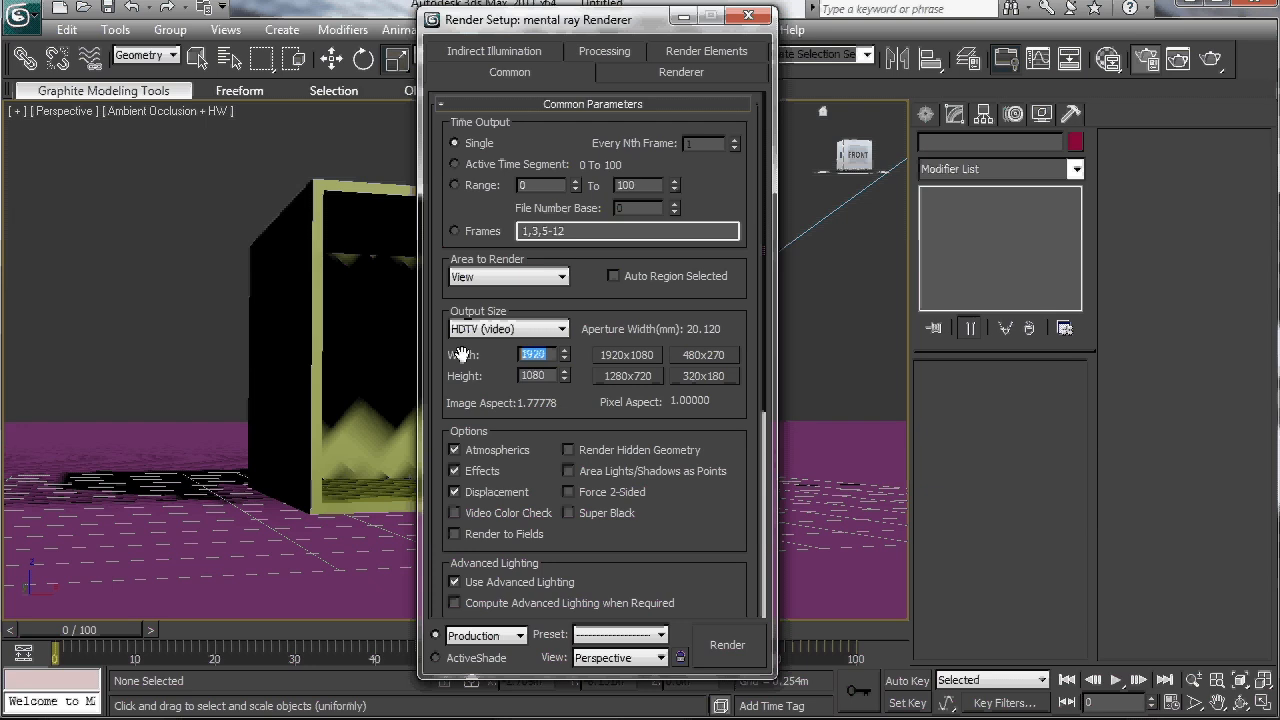
{"action": "type", "text": "800"}
{"action": "key", "text": "Return"}
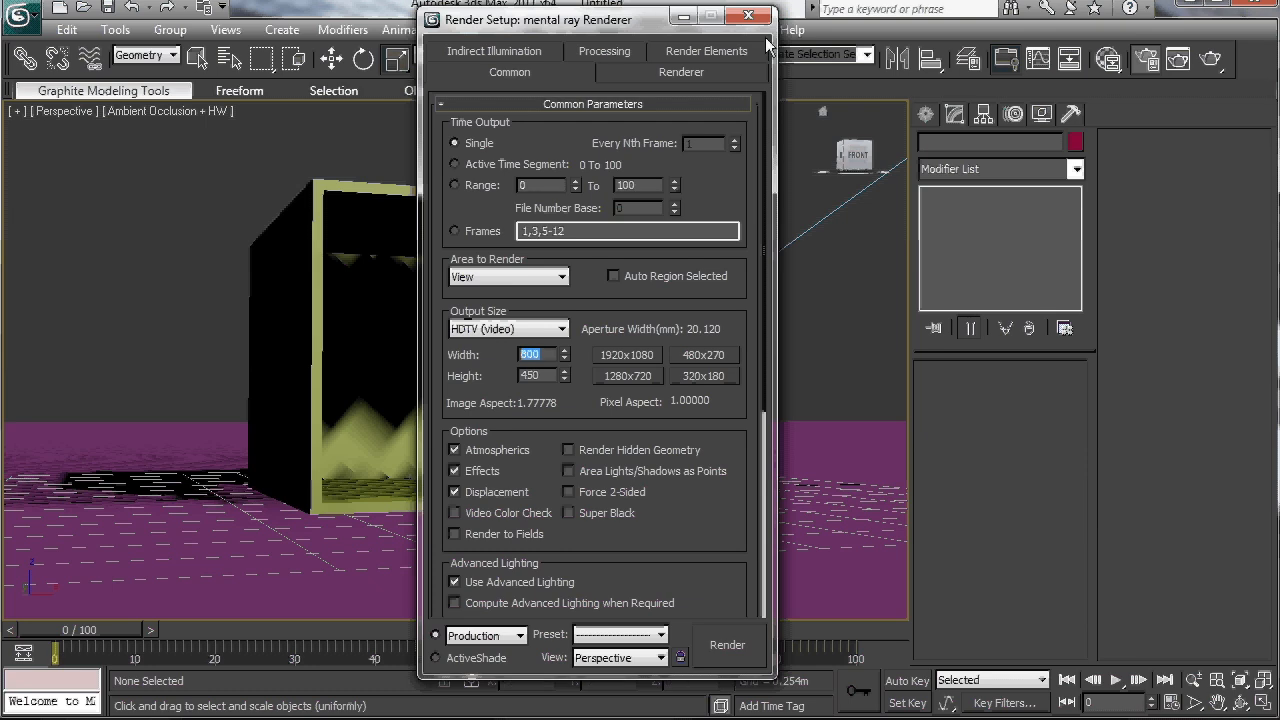
- Render the perspective view at the HDTV proportions, inspect the room's interior lighting, and put the rendered frame away
{"action": "left_click", "coordinate": [726, 644]}
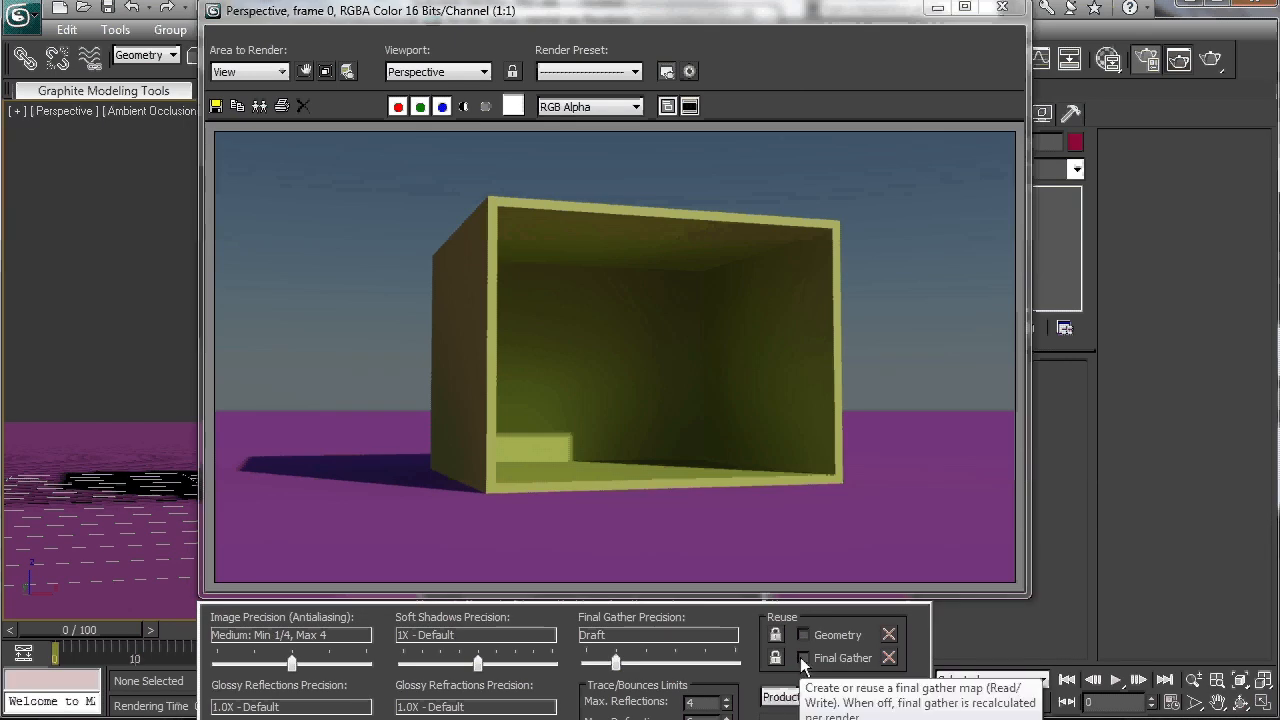
{"action": "left_click", "coordinate": [828, 719]}
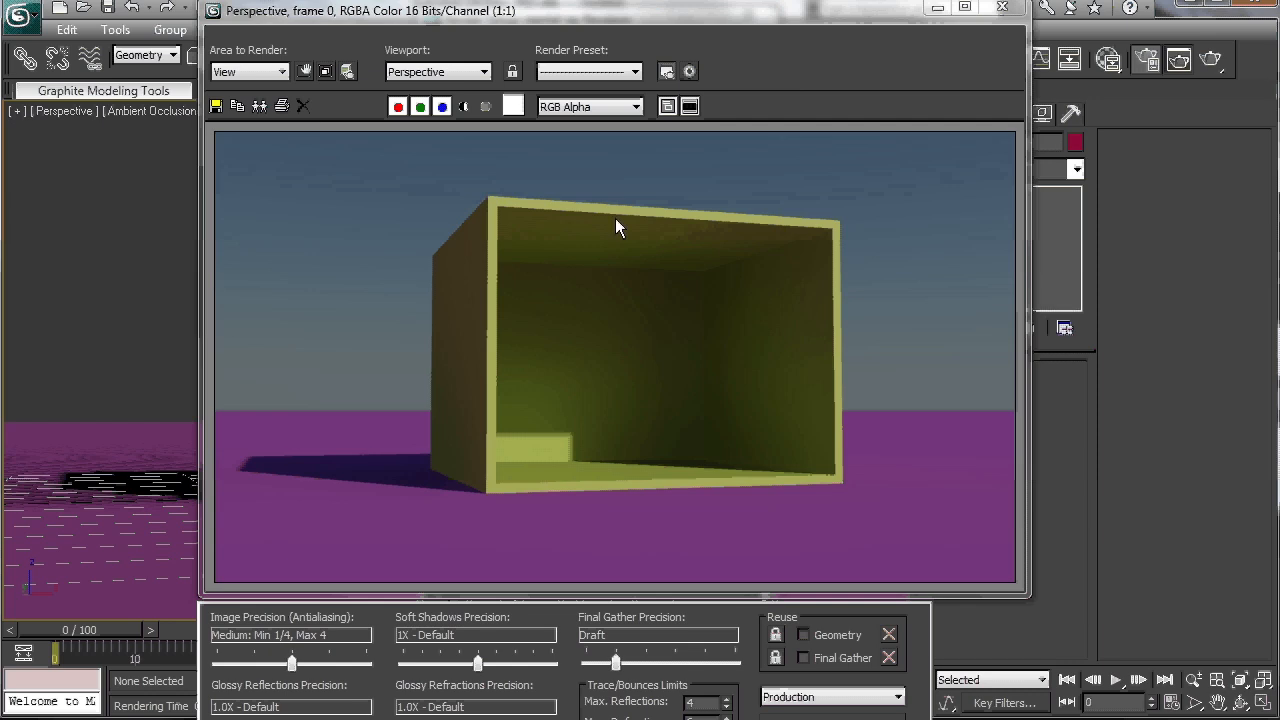
{"action": "left_click", "coordinate": [943, 22]}
- Enable Draft Mode for Final Gather and set its noise filtering to Extremely High
{"action": "left_click", "coordinate": [1148, 58]}
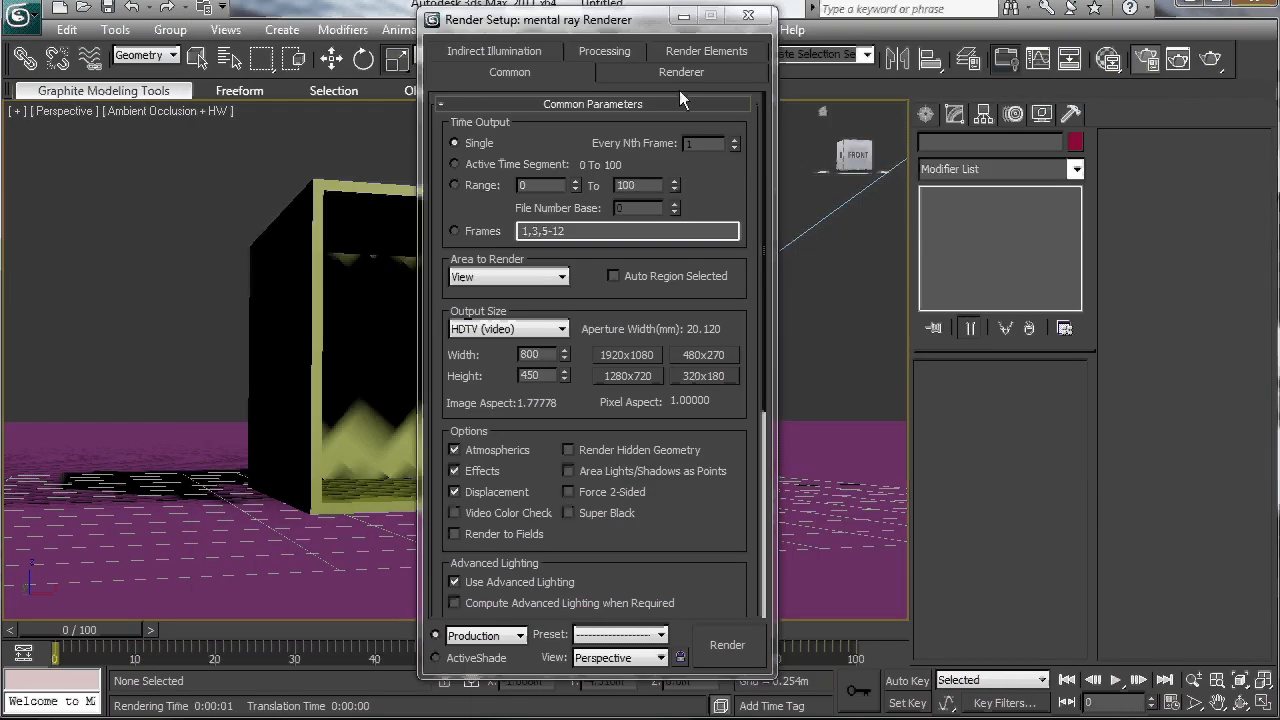
{"action": "left_click_drag", "start_coordinate": [570, 27], "coordinate": [559, 22]}
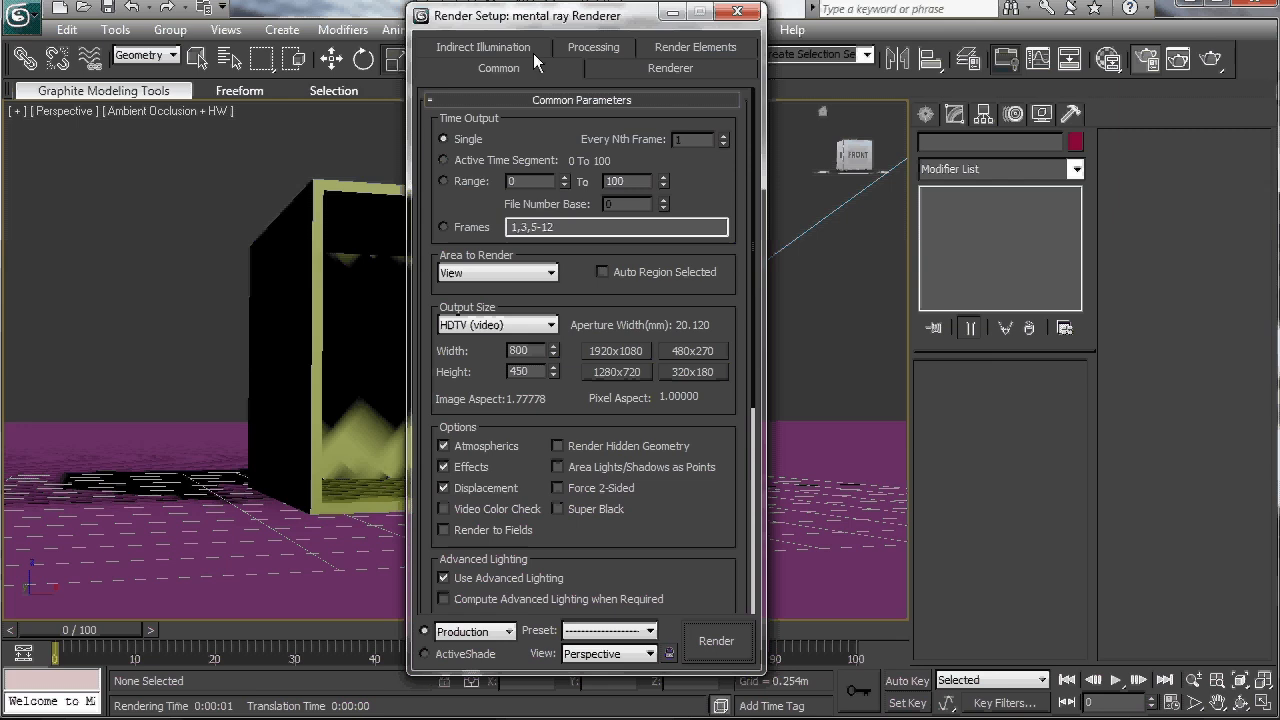
{"action": "left_click", "coordinate": [462, 48]}
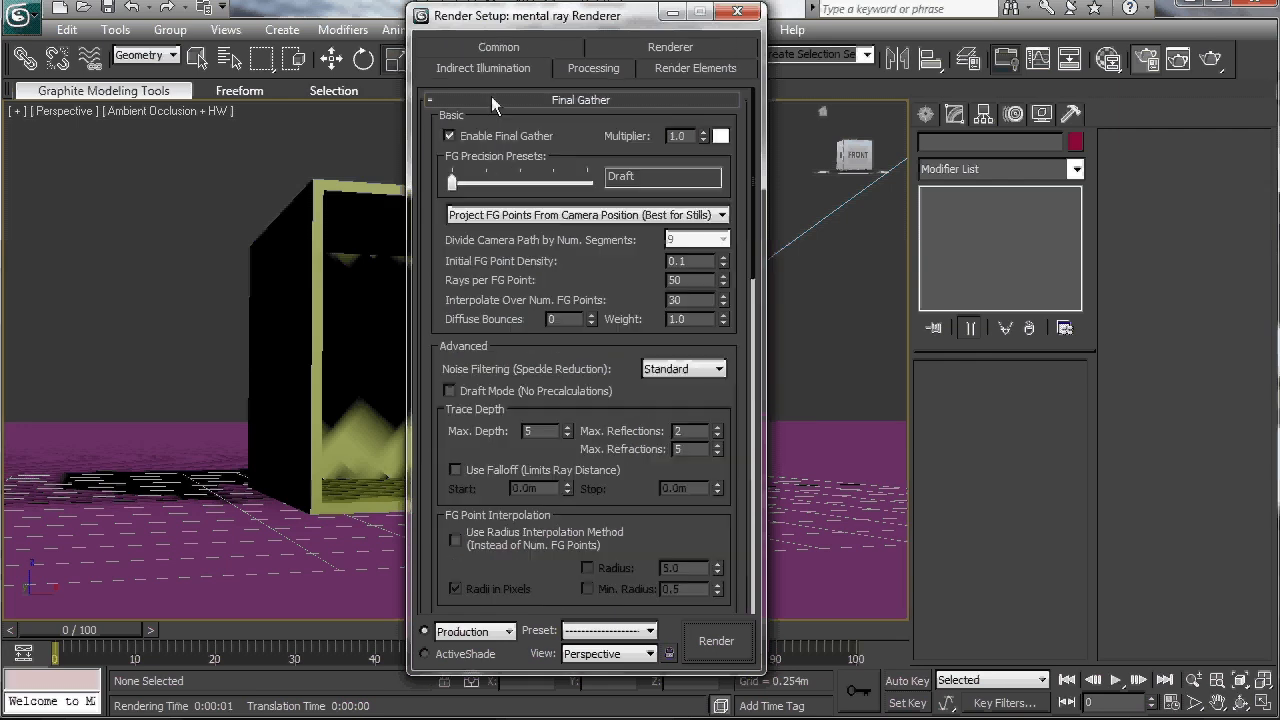
{"action": "left_click", "coordinate": [449, 391]}
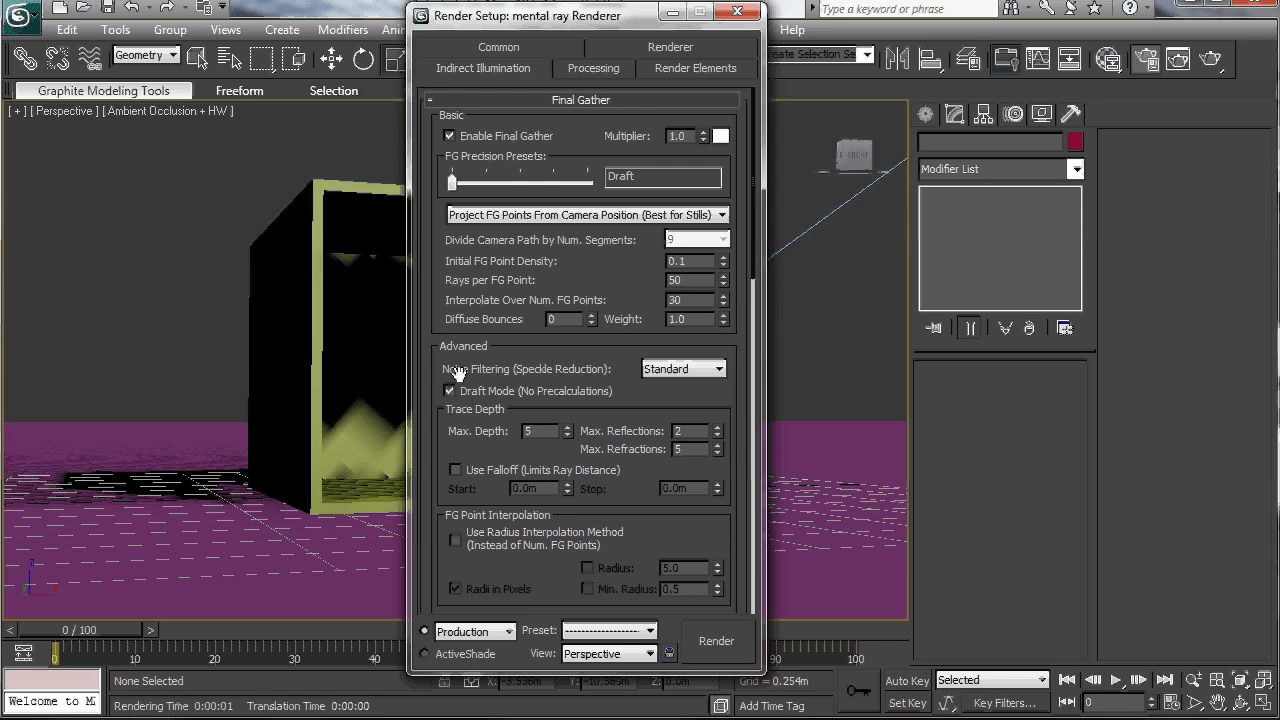
{"action": "left_click", "coordinate": [670, 370]}
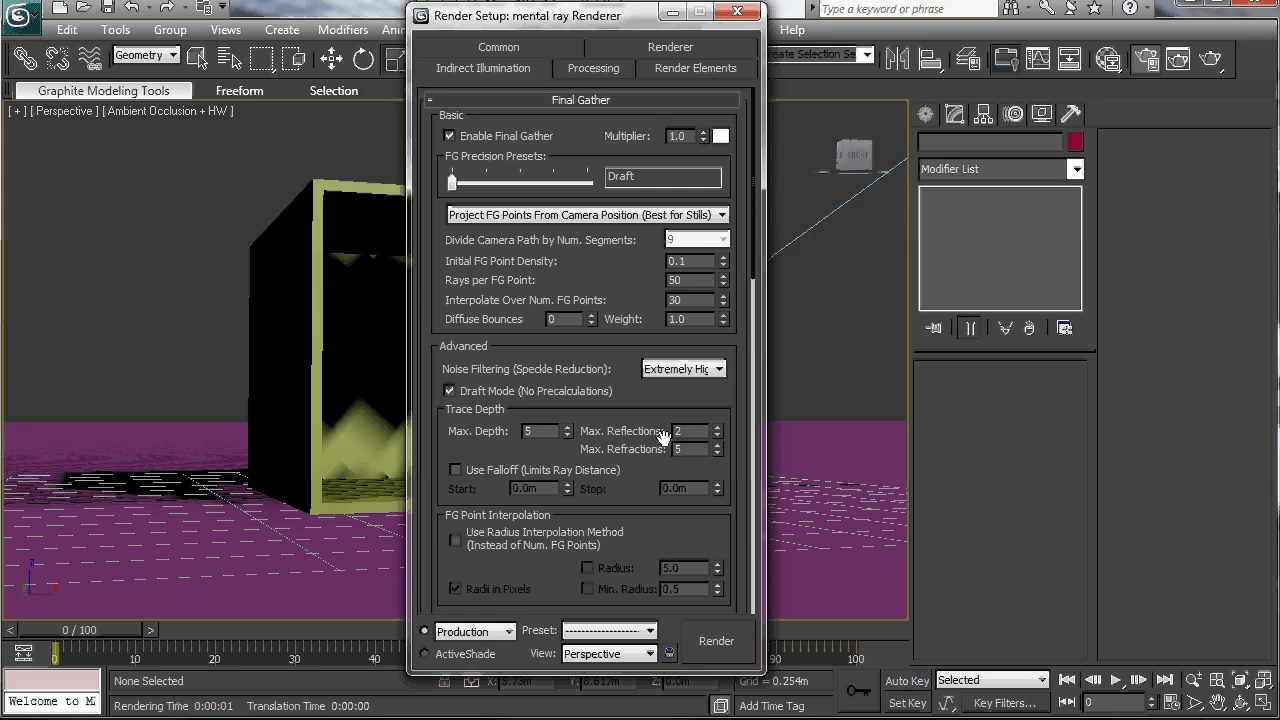
- Render the perspective view with Draft Mode and the stronger noise filtering, and put the rendered frame away
{"action": "left_click", "coordinate": [714, 643]}
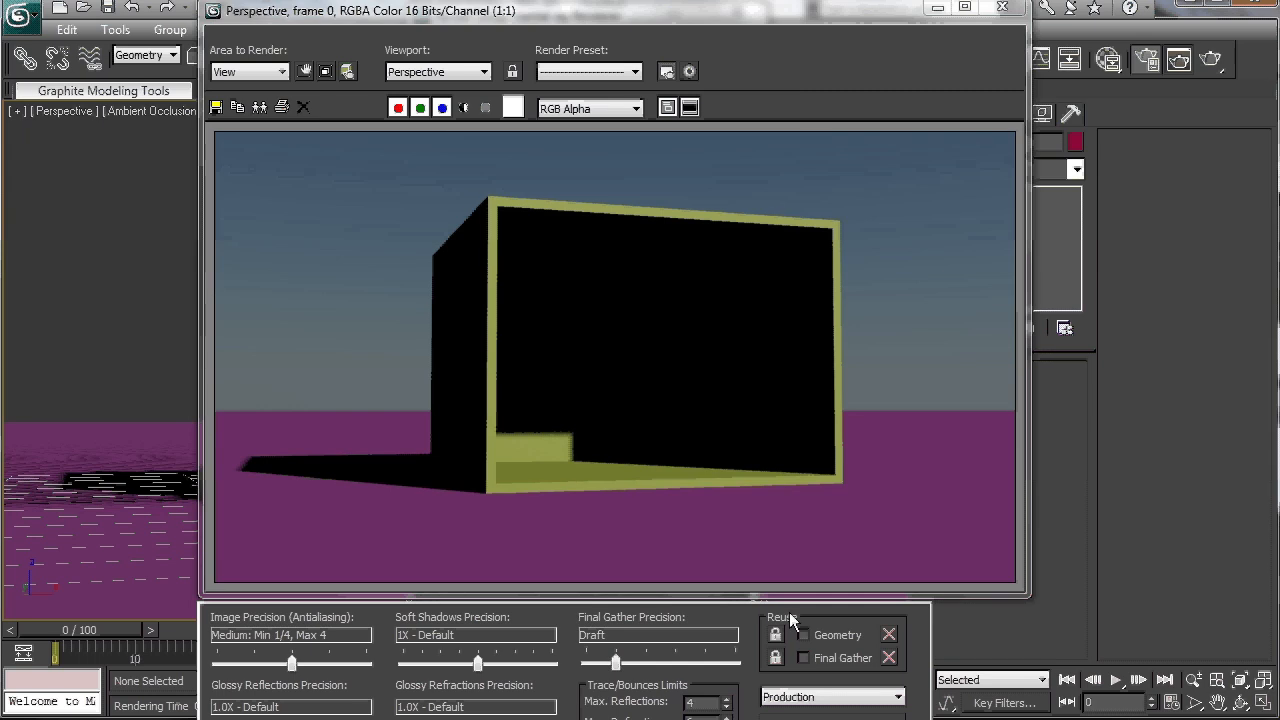
{"action": "left_click_drag", "start_coordinate": [937, 18], "coordinate": [940, 13]}
{"action": "left_click", "coordinate": [940, 5]}
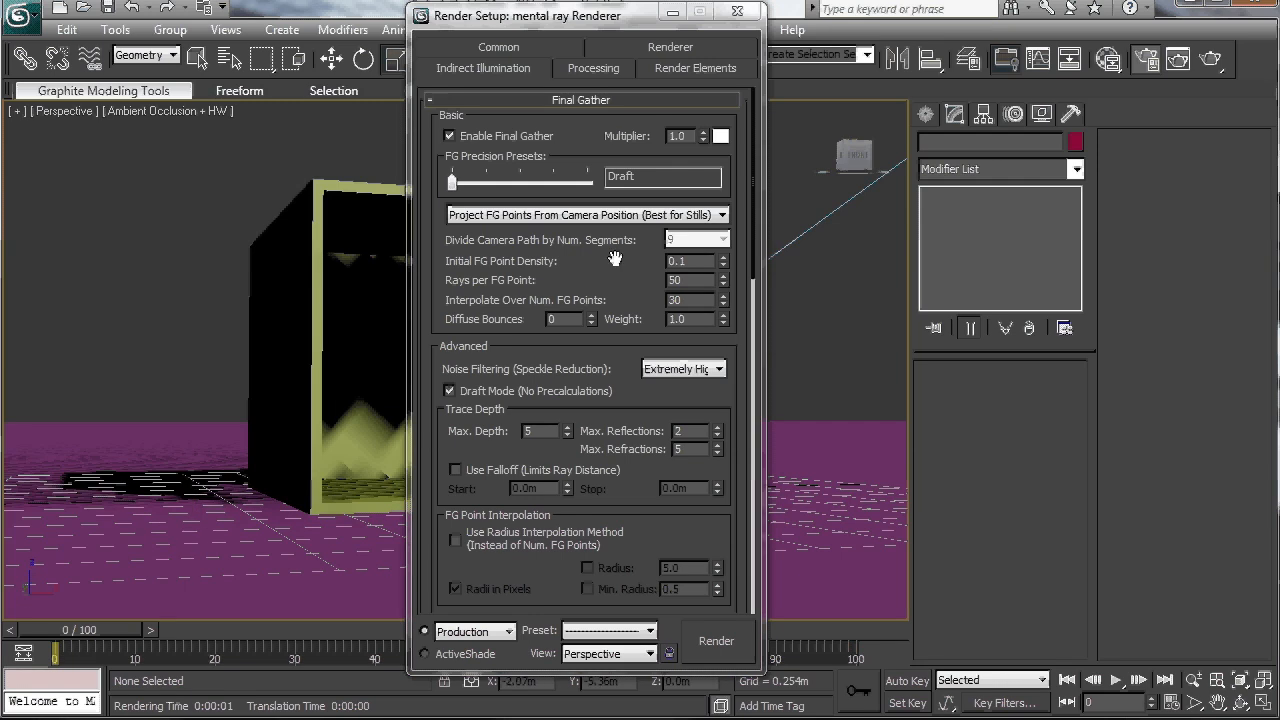
- Turn off Final Gather Draft Mode and set Rays per FG Point to 500
{"action": "left_click", "coordinate": [449, 391]}
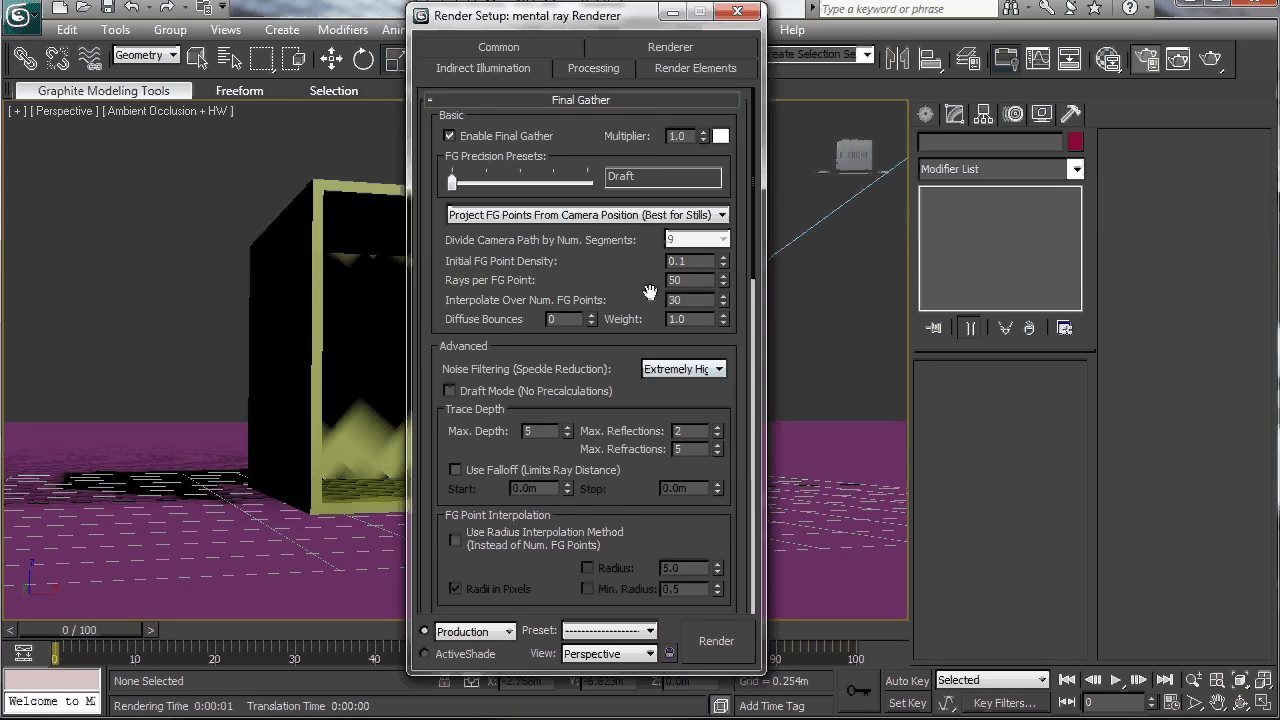
{"action": "double_click", "coordinate": [701, 281]}
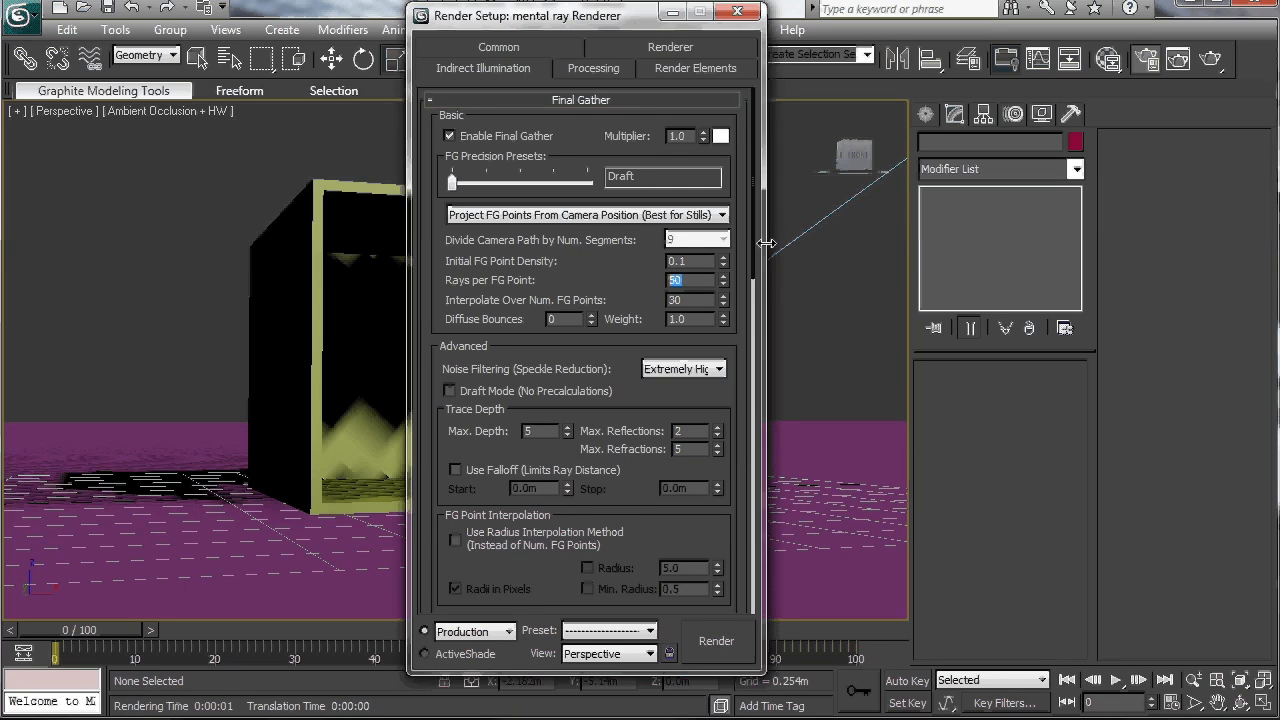
{"action": "type", "text": "500"}
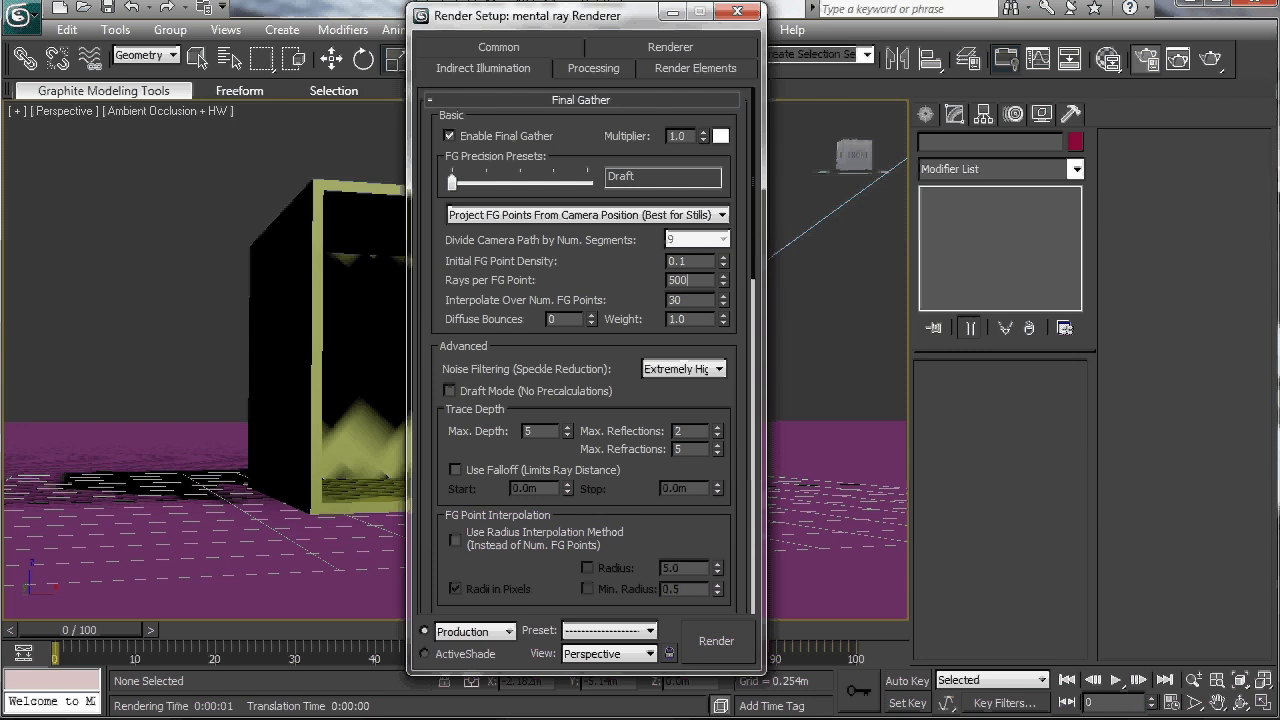
{"action": "key", "text": "Return"}
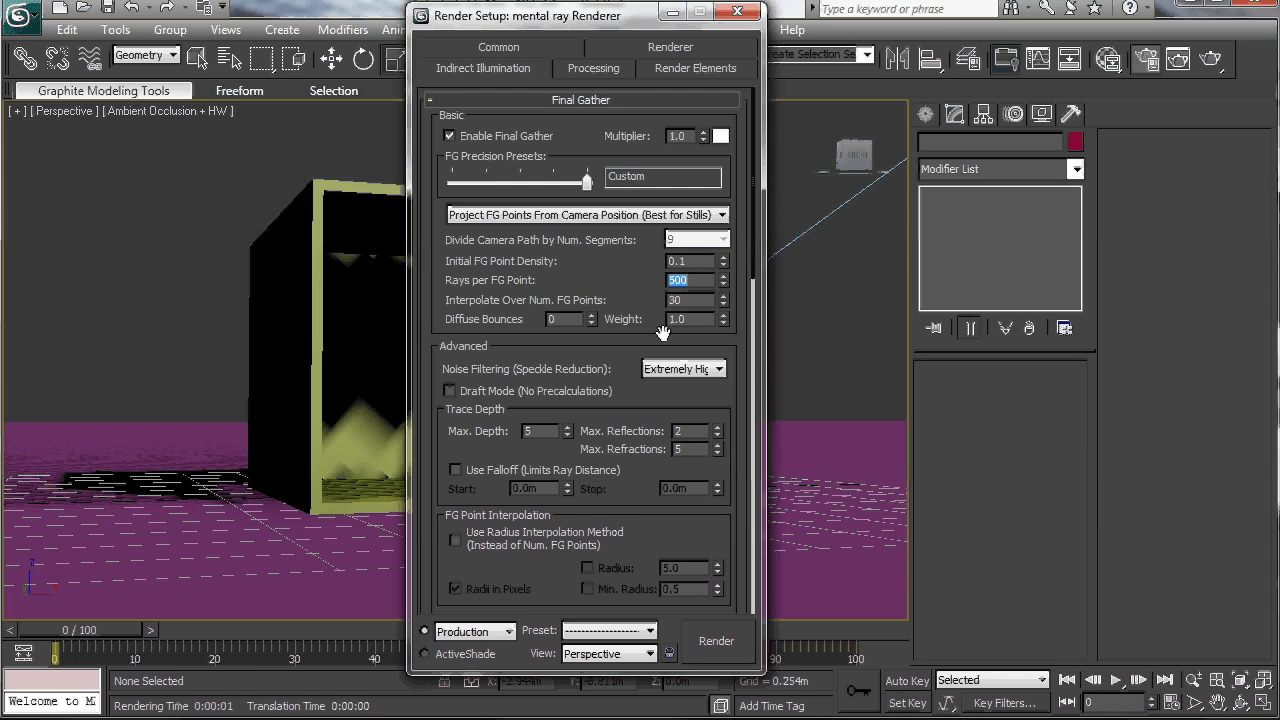
- Enable Final Gather reuse and set the trace limits to 12 reflections, 12 refractions and 6 diffuse bounces
{"action": "left_click", "coordinate": [1178, 60]}
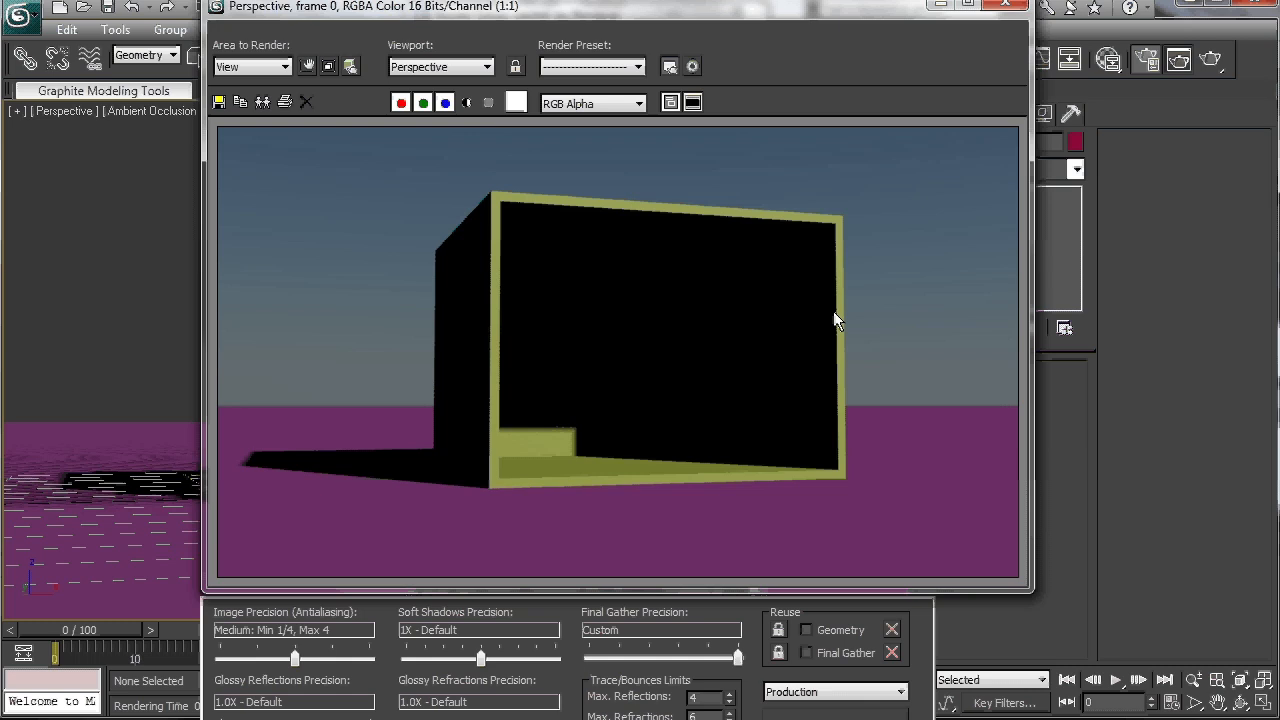
{"action": "left_click", "coordinate": [806, 652]}
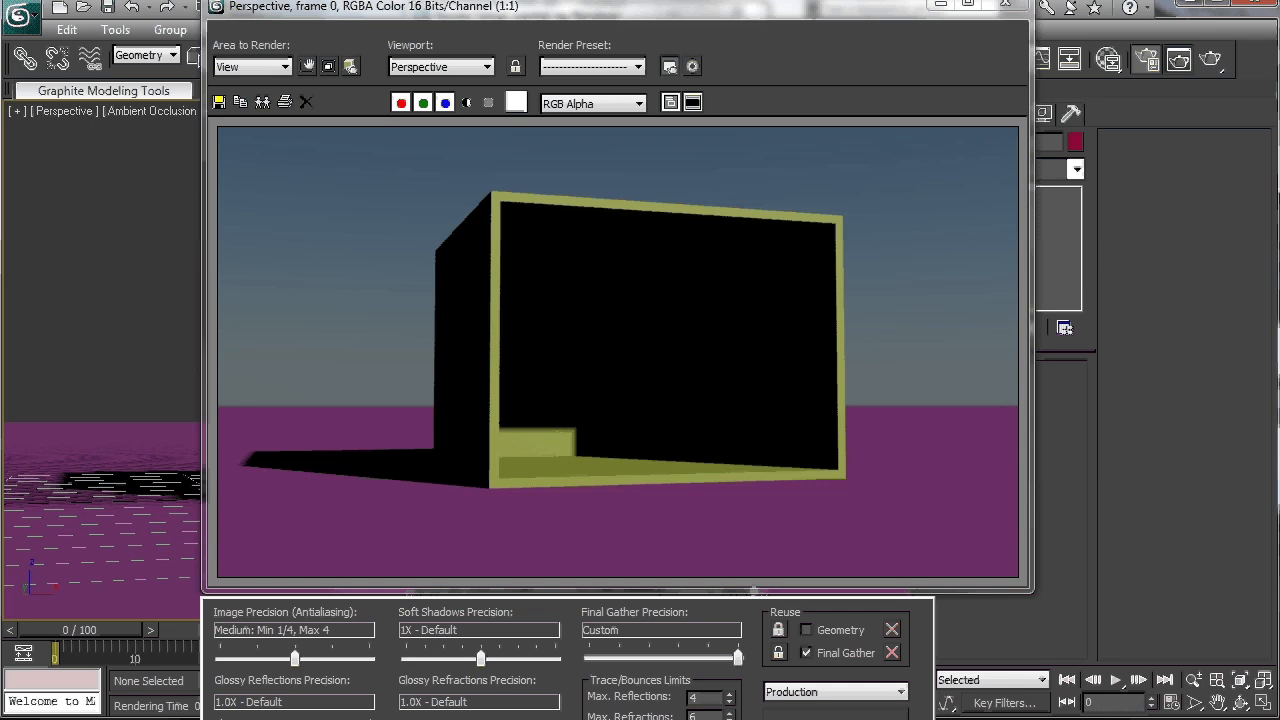
{"action": "double_click", "coordinate": [705, 697]}
{"action": "type", "text": "12"}
{"action": "key", "text": "Tab"}
{"action": "type", "text": "12"}
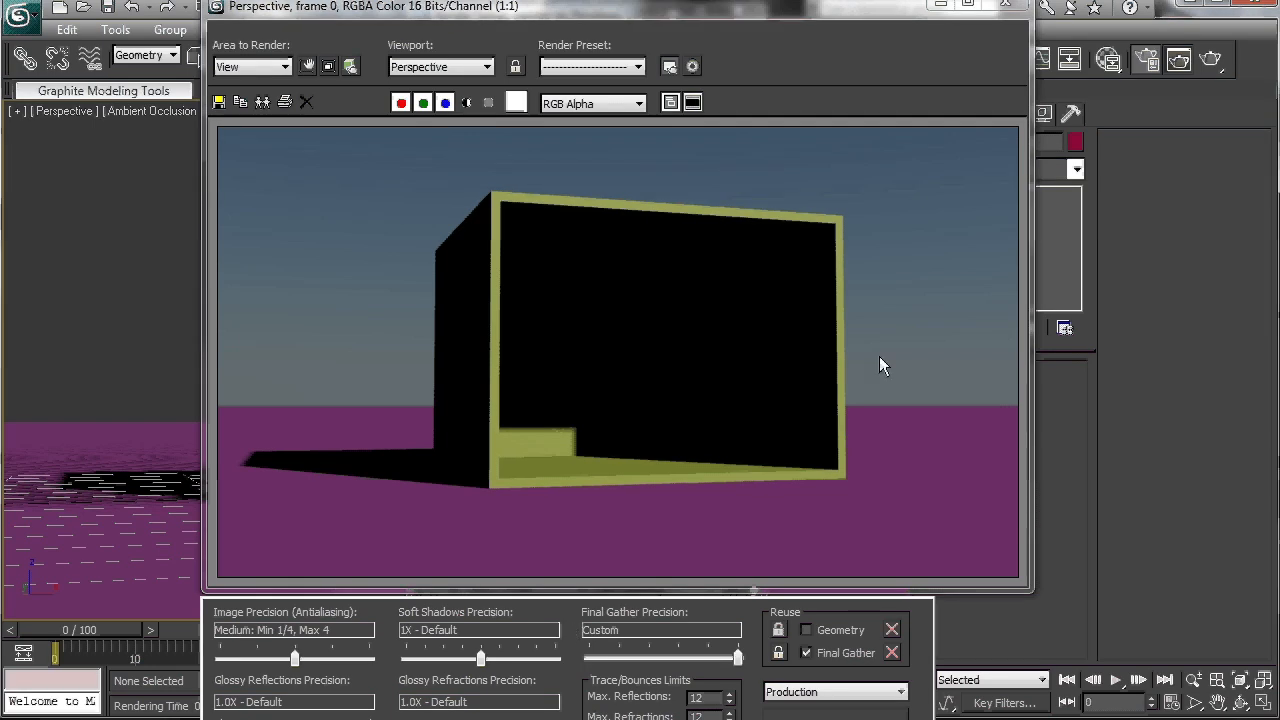
{"action": "left_click", "coordinate": [942, 7]}
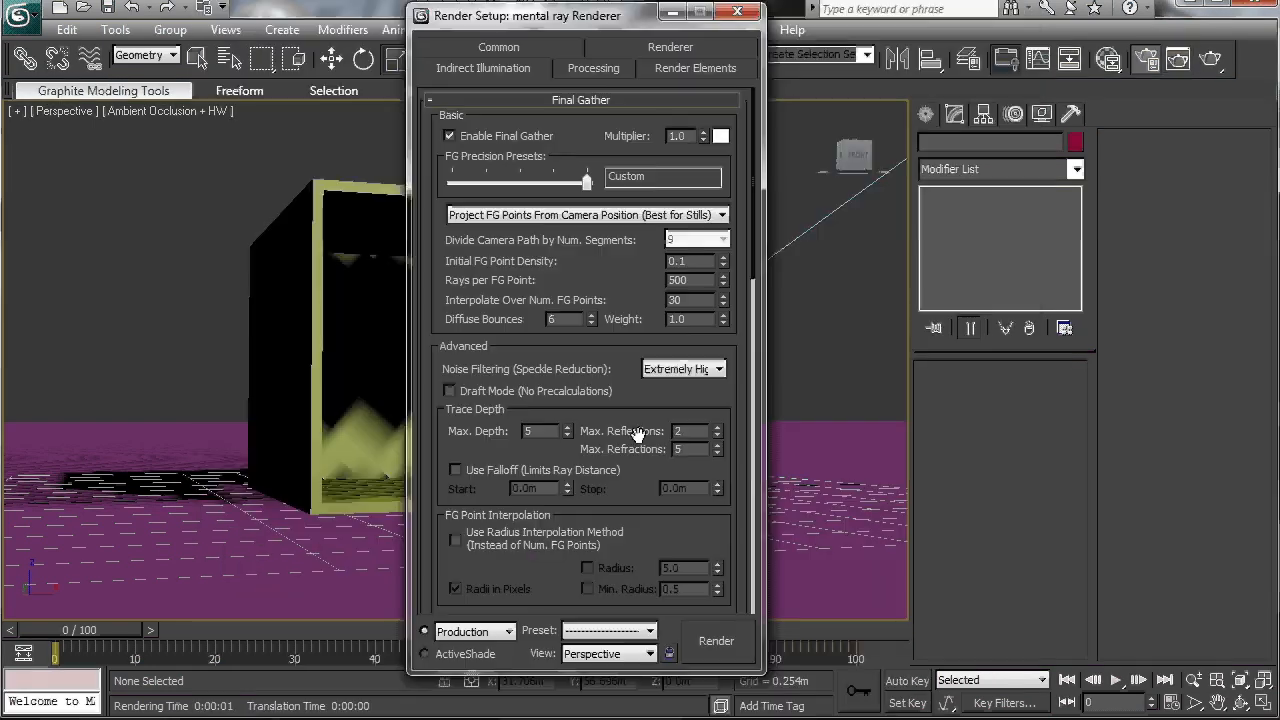
- Generate the Final Gather map file from the Reuse (FG and GI Disk Caching) settings
{"action": "scroll", "coordinate": [430, 452], "scroll_direction": "down", "scroll_amount": 10}
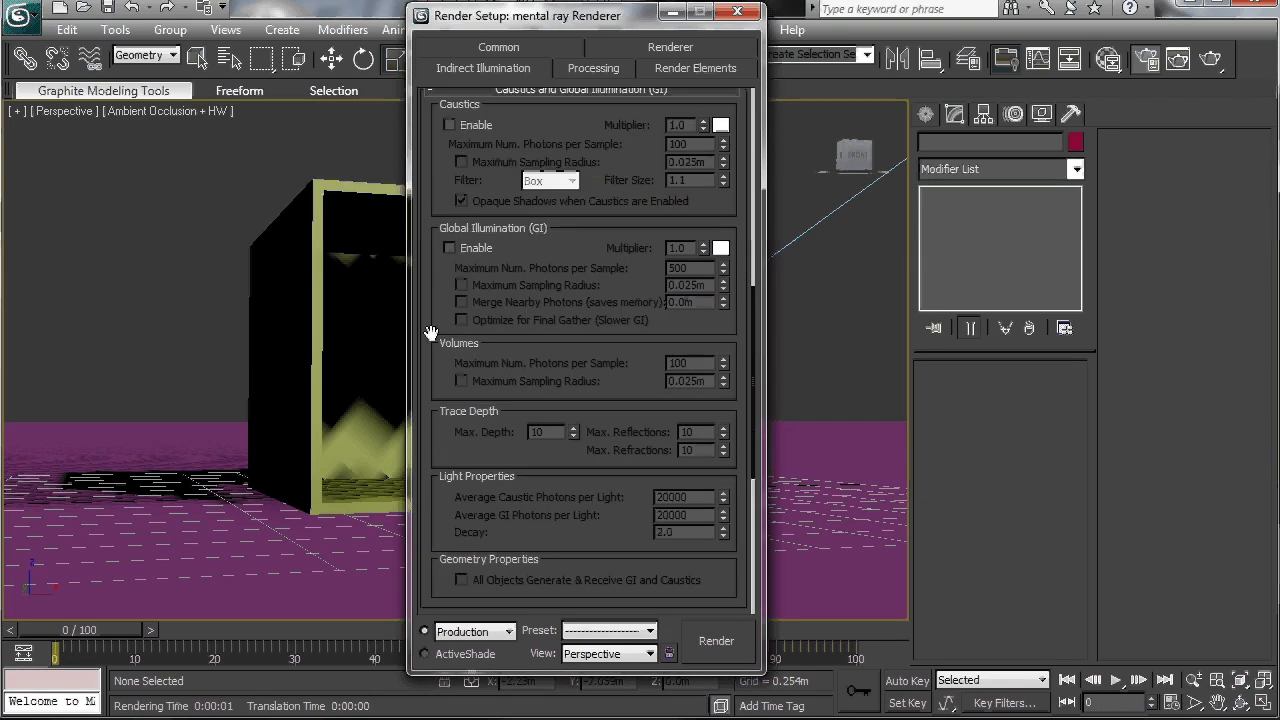
{"action": "left_click_drag", "start_coordinate": [440, 566], "coordinate": [439, 158]}
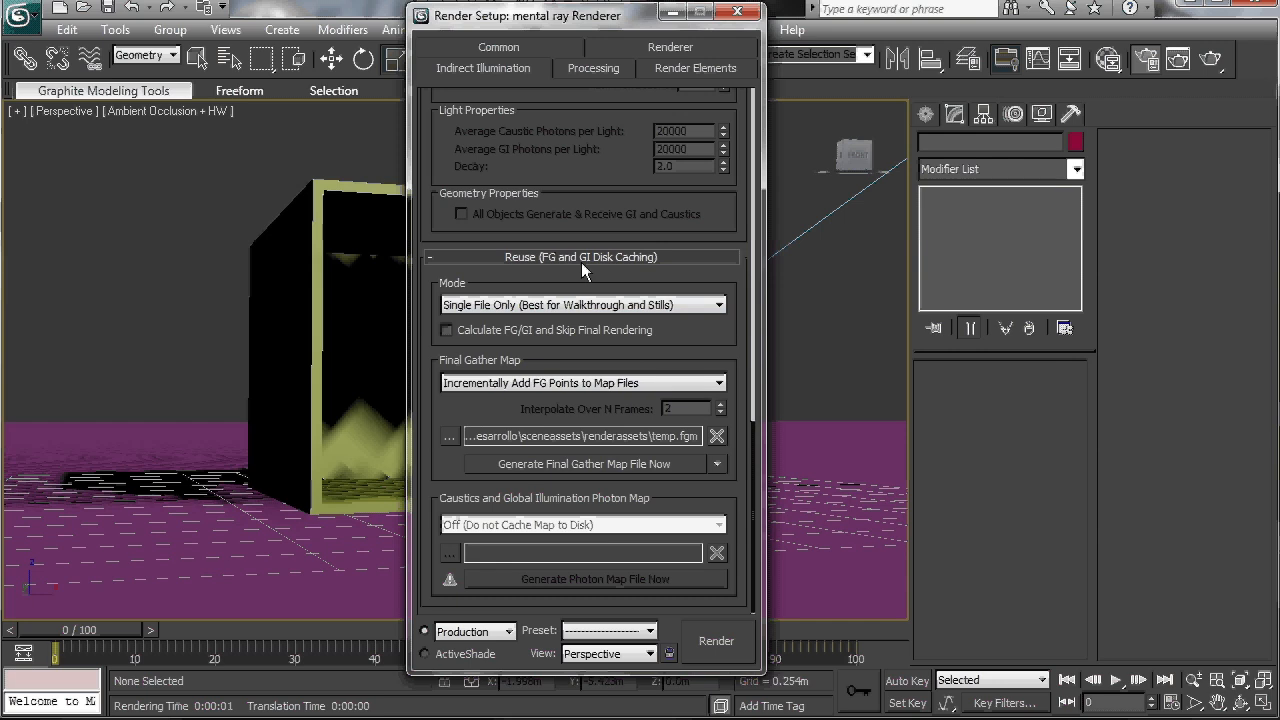
{"action": "left_click", "coordinate": [569, 464]}
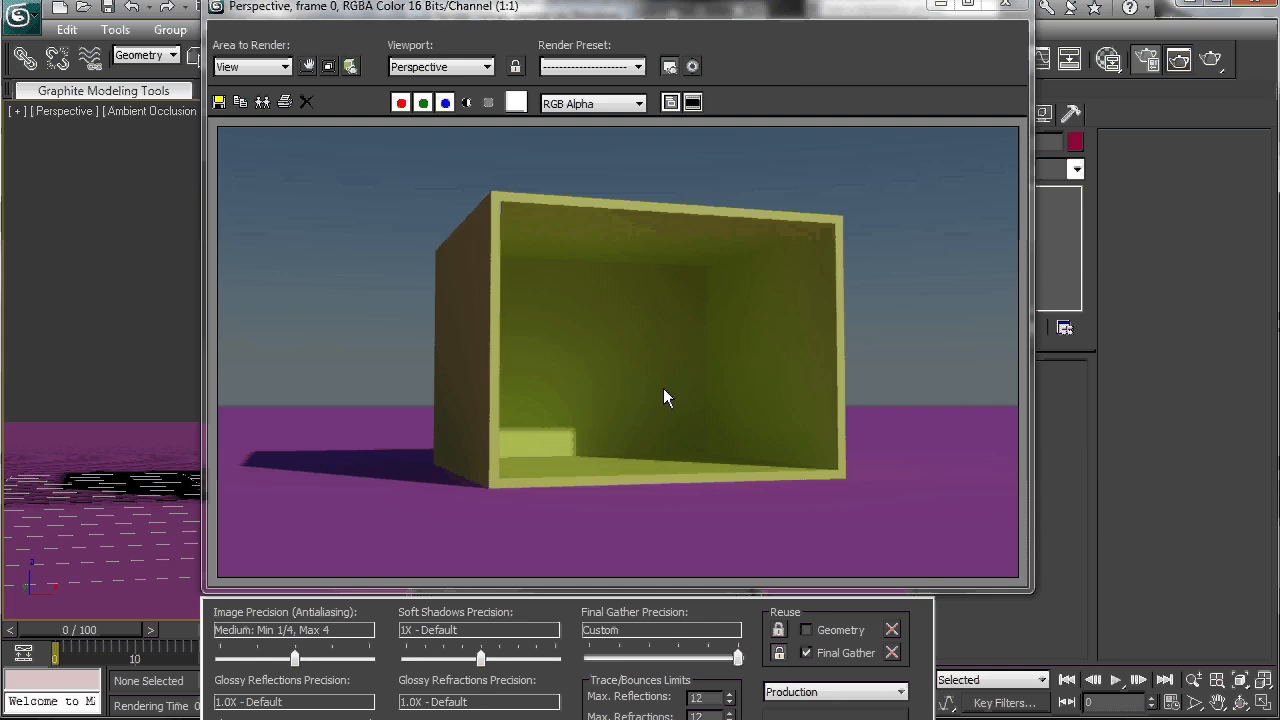
- Render the perspective view reading FG points only from the existing map file, then put away the rendered frame and the render setup
{"action": "key", "text": "shift+q"}
{"action": "left_click", "coordinate": [940, 8]}
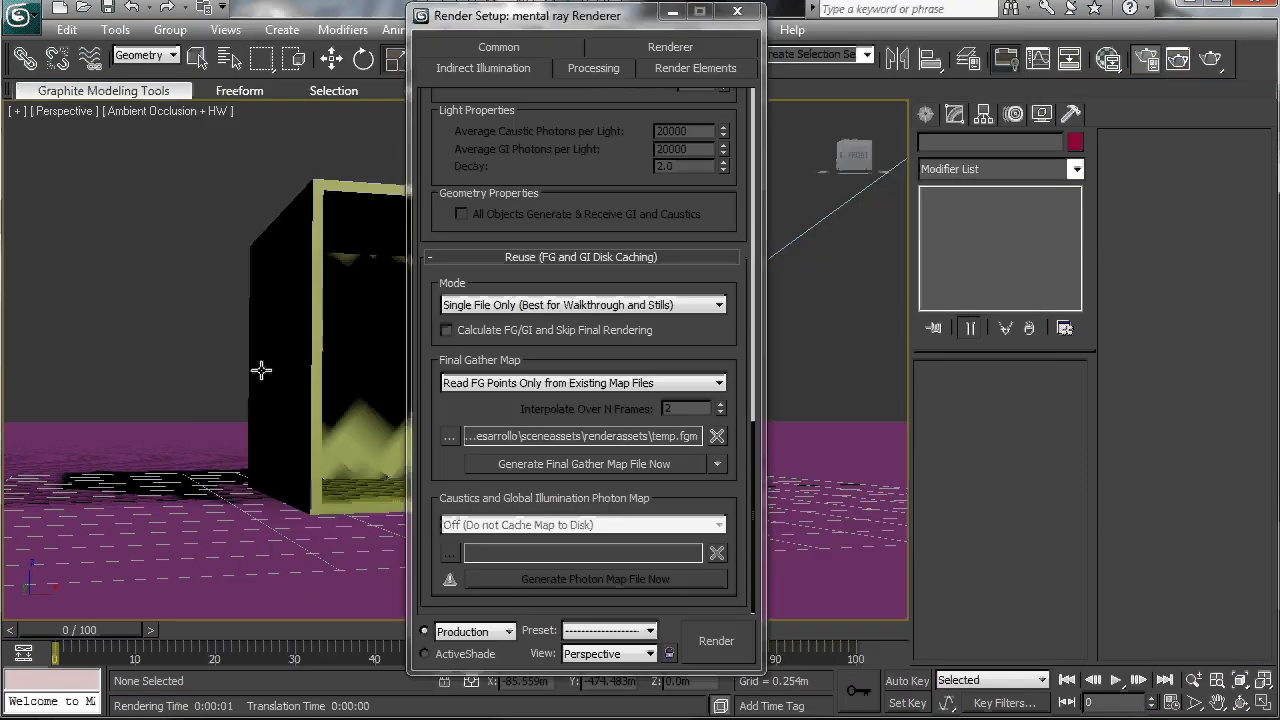
{"action": "left_click", "coordinate": [765, 10]}
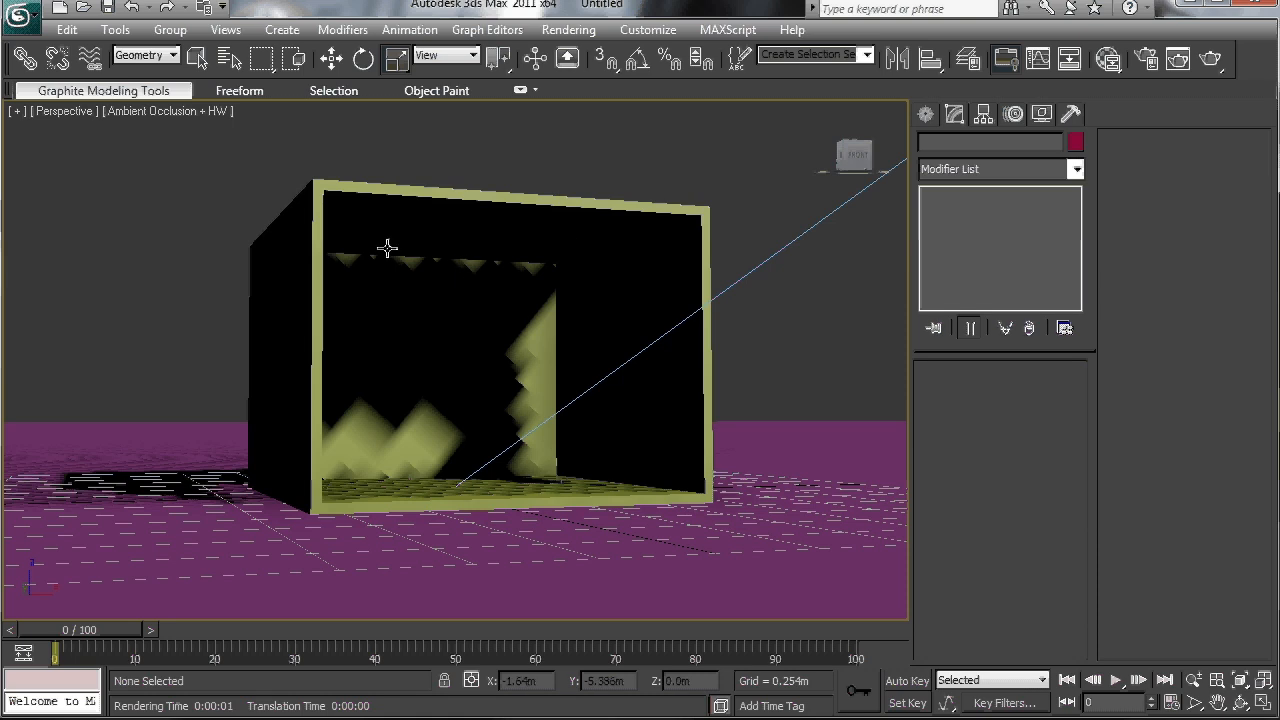
- Raise the antialiasing image precision to High: Min 1, Max 16 and put the rendered frame away
{"action": "middle_click_drag", "start_coordinate": [363, 289], "coordinate": [426, 304], "text": "alt"}
{"action": "scroll", "coordinate": [426, 304], "scroll_direction": "down", "scroll_amount": 5}
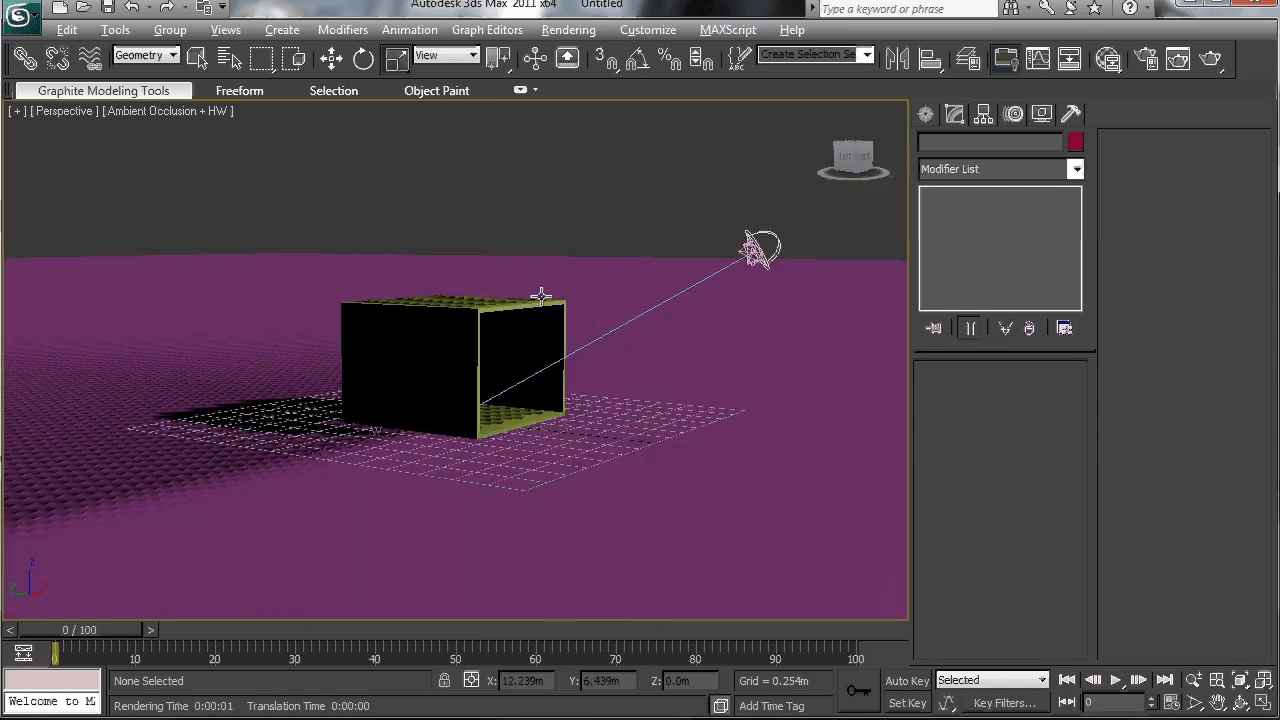
{"action": "middle_click_drag", "start_coordinate": [543, 291], "coordinate": [523, 289], "text": "alt"}
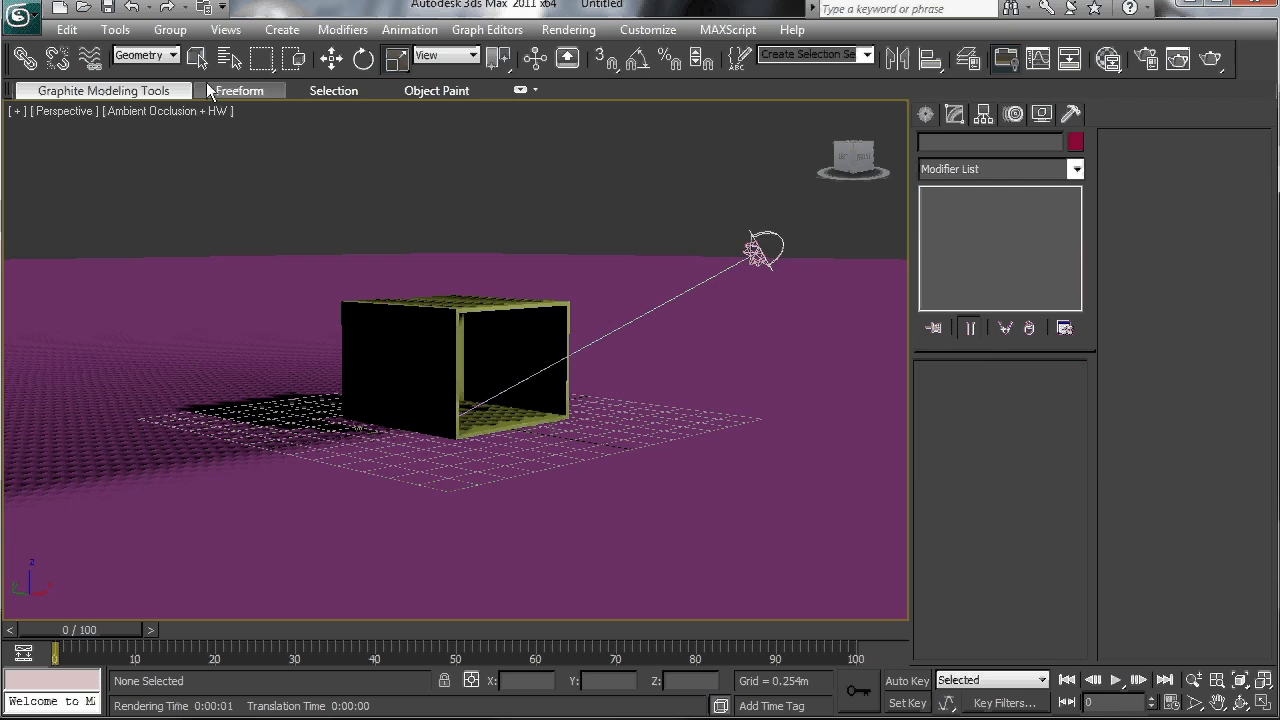
{"action": "left_click", "coordinate": [168, 55]}
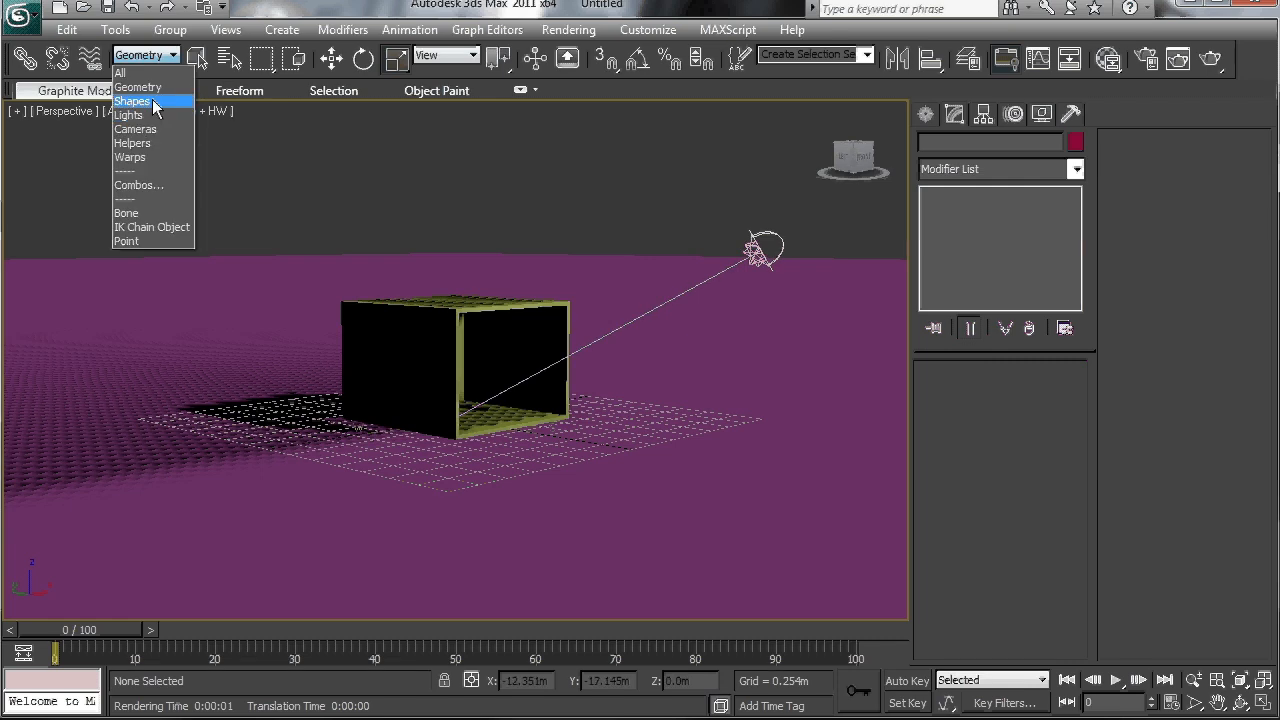
{"action": "left_click", "coordinate": [215, 129]}
{"action": "left_click", "coordinate": [1178, 60]}
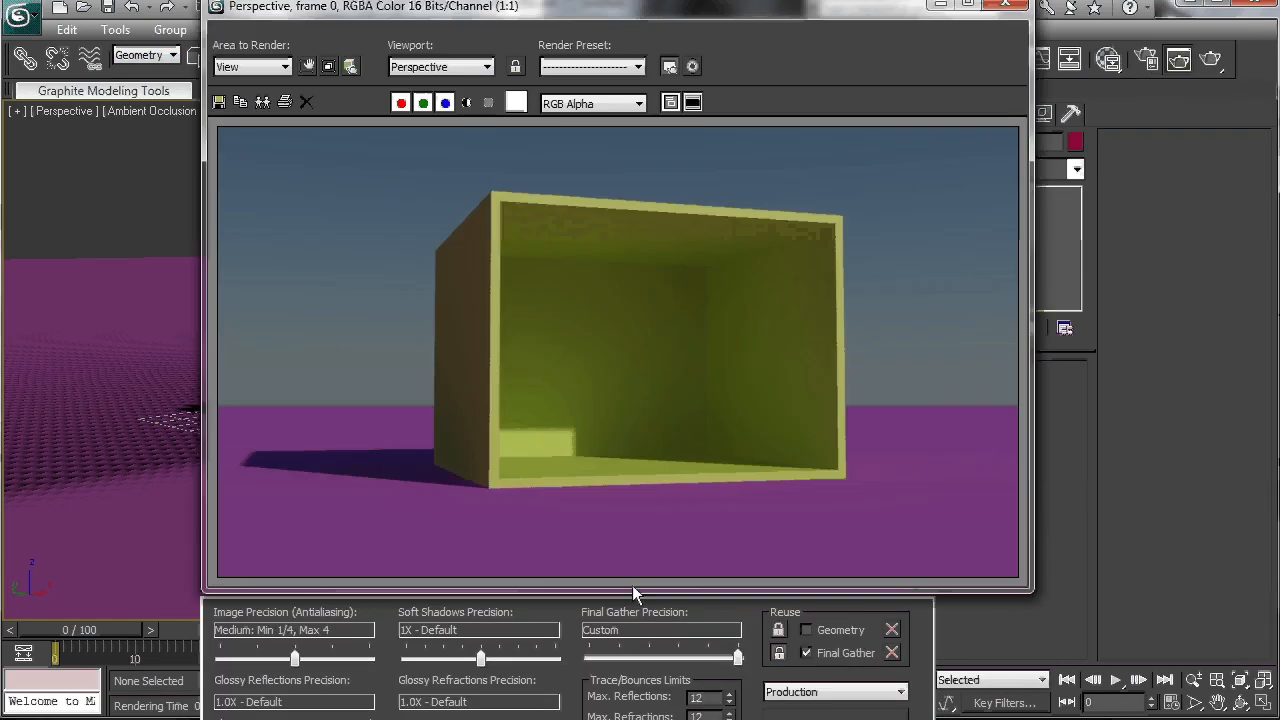
{"action": "left_click_drag", "start_coordinate": [295, 659], "coordinate": [334, 659]}
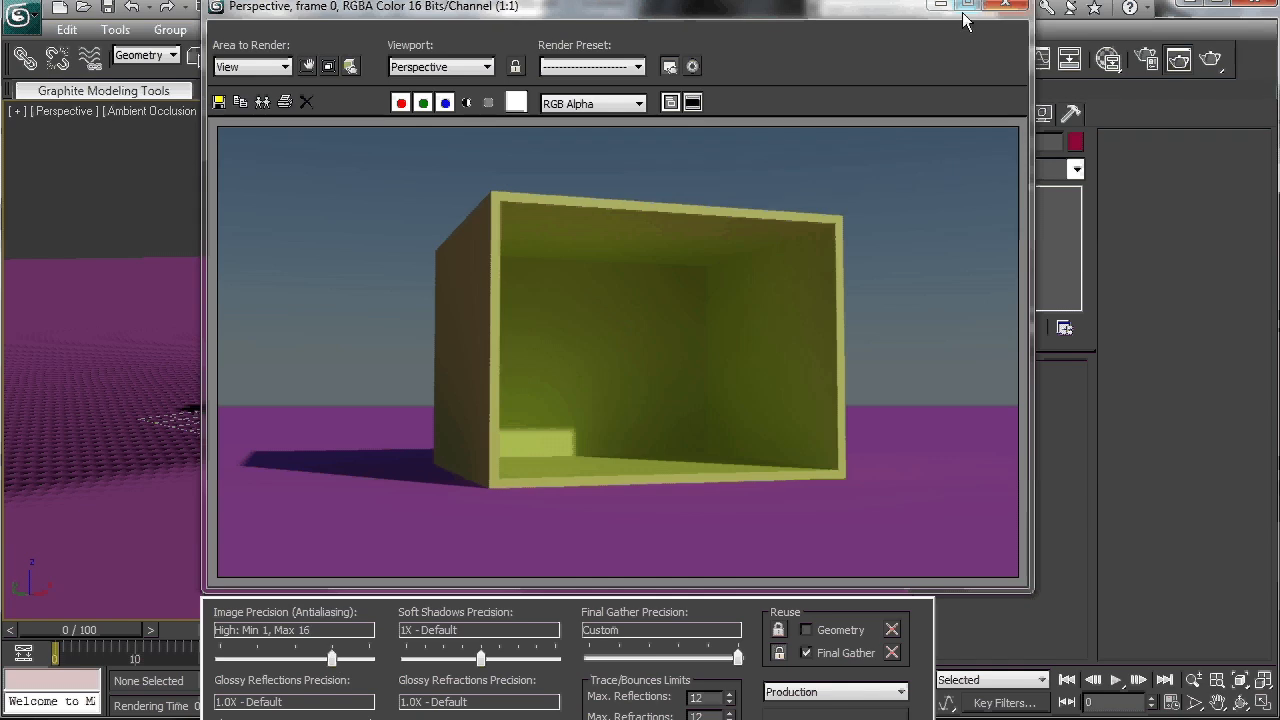
{"action": "left_click", "coordinate": [1005, 4]}
- Restrict the selection filter to Lights and select the Daylight system's sun
{"action": "left_click", "coordinate": [145, 55]}
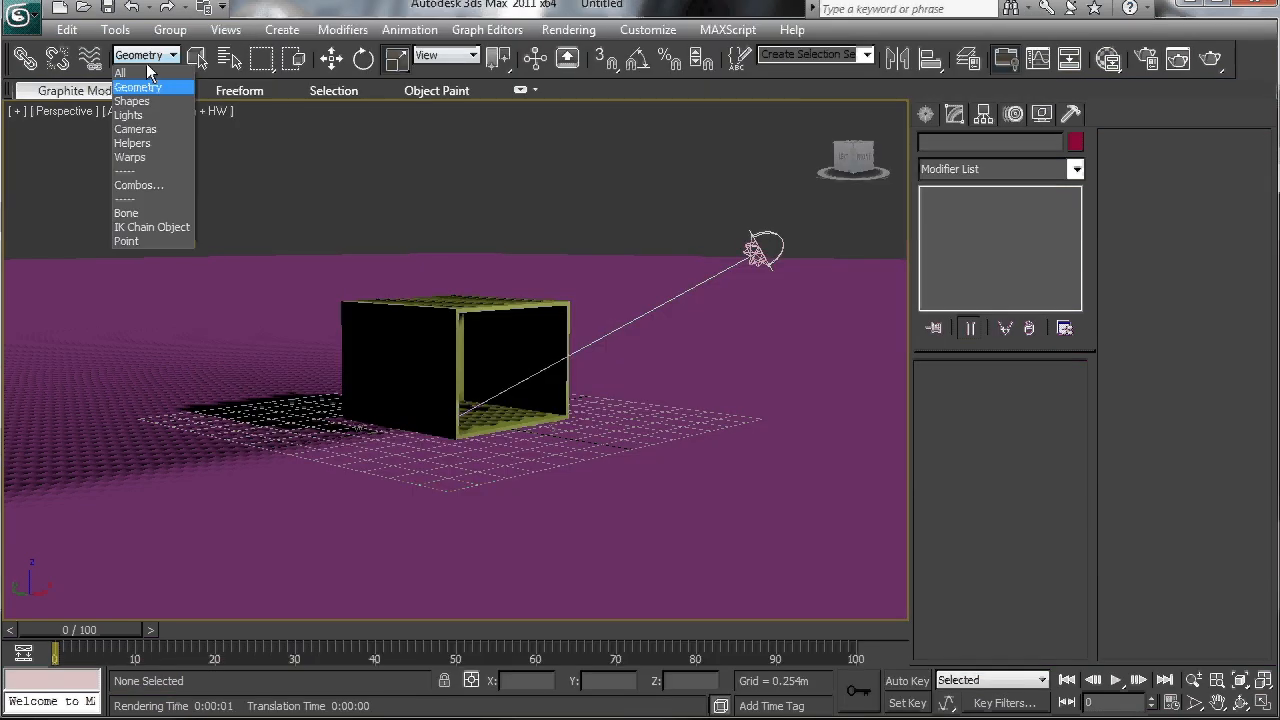
{"action": "left_click", "coordinate": [135, 118]}
{"action": "left_click", "coordinate": [757, 250]}
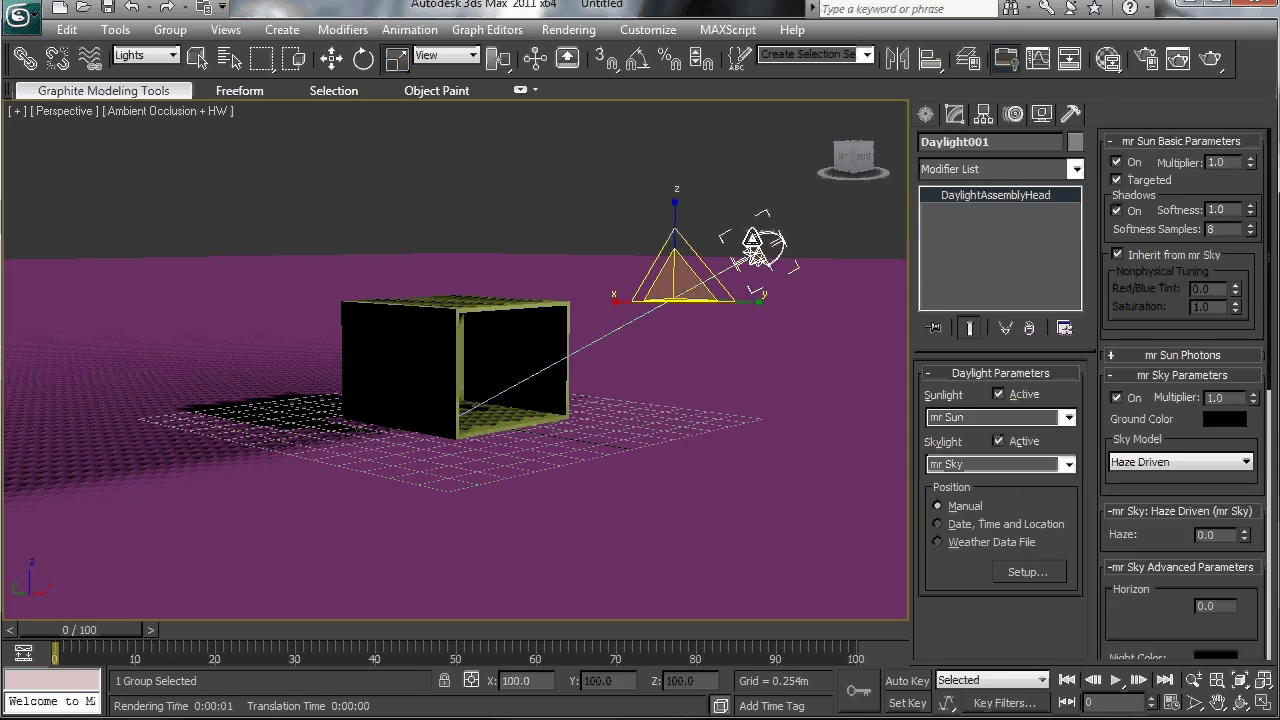
{"action": "left_click", "coordinate": [1216, 210]}
{"action": "left_click", "coordinate": [420, 329]}
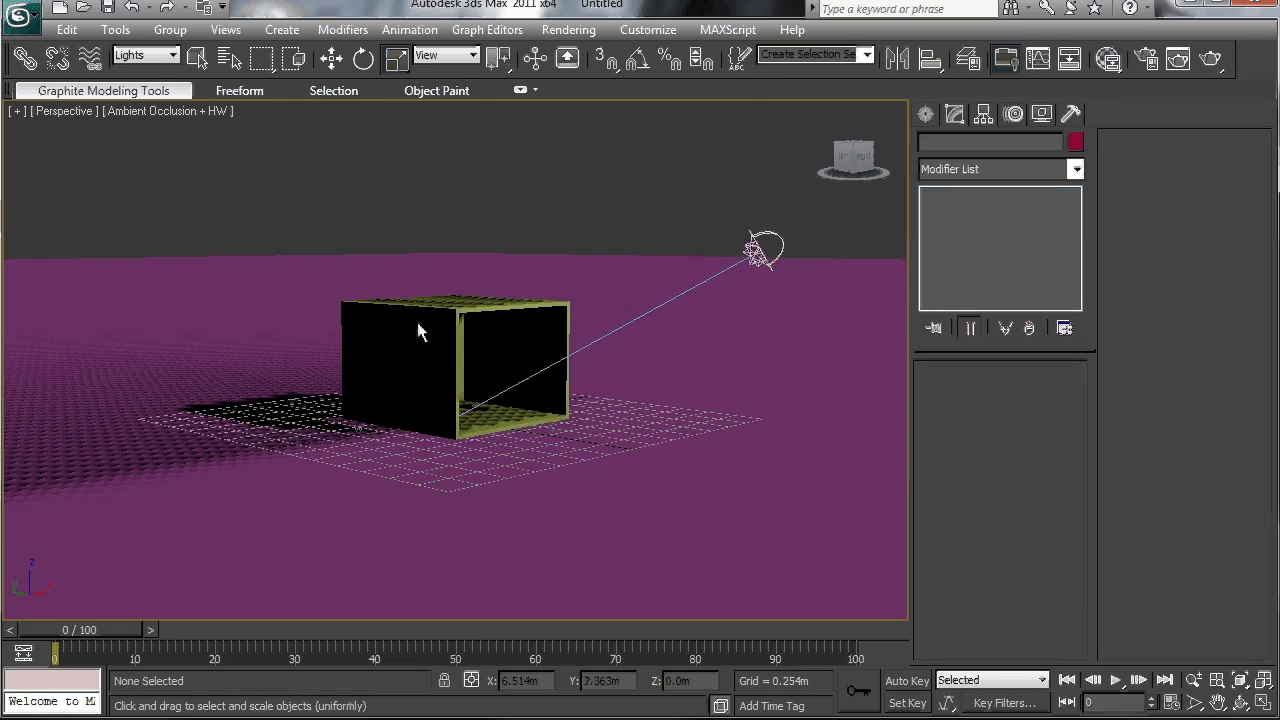
{"action": "left_click", "coordinate": [770, 239]}
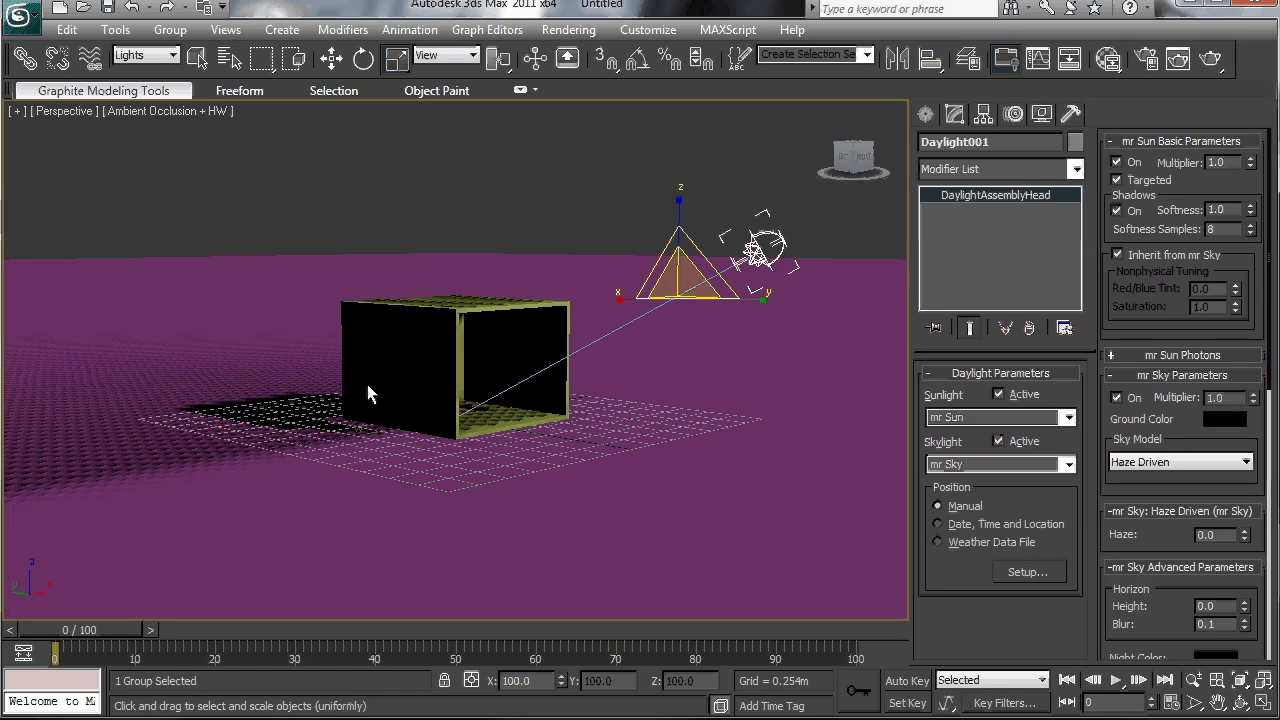
- Set the mr Sun shadow softness to 5 and its softness samples to 128
{"action": "middle_click_drag", "start_coordinate": [367, 384], "coordinate": [419, 353], "text": "alt"}
{"action": "scroll", "coordinate": [426, 353], "scroll_direction": "up", "scroll_amount": 5}
{"action": "middle_click_drag", "start_coordinate": [520, 309], "coordinate": [515, 309]}
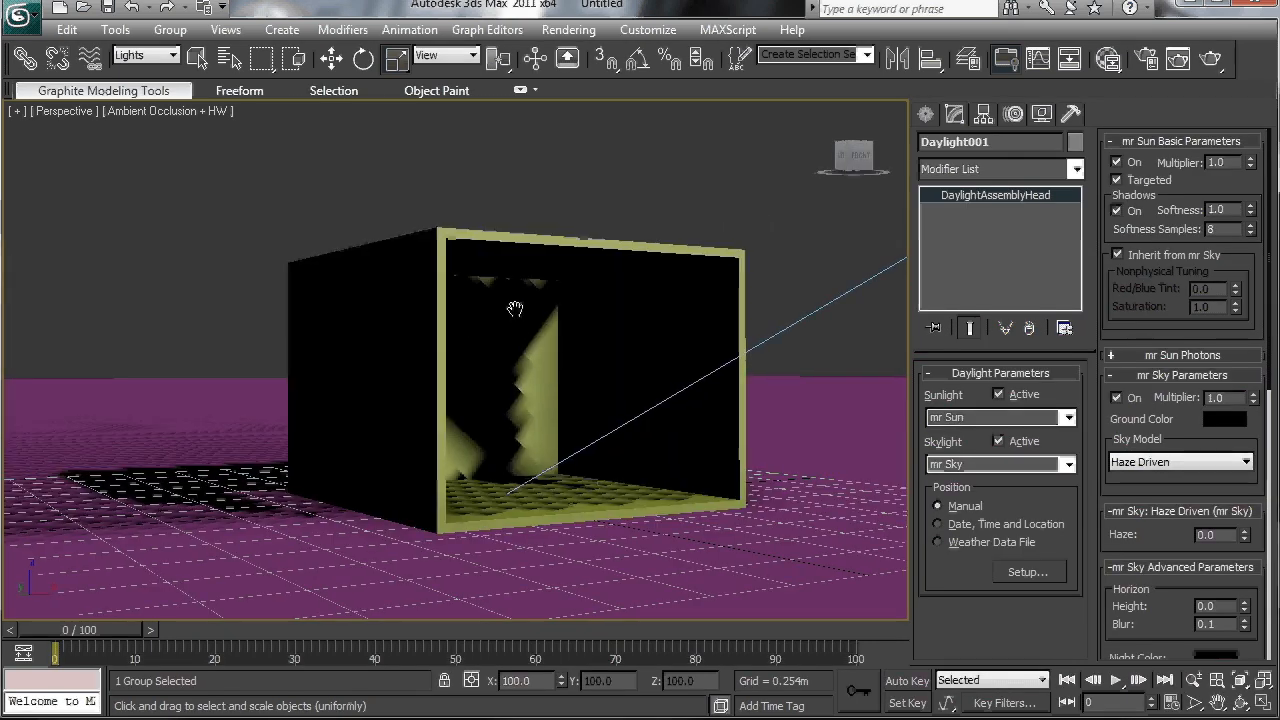
{"action": "scroll", "coordinate": [482, 328], "scroll_direction": "up", "scroll_amount": 3}
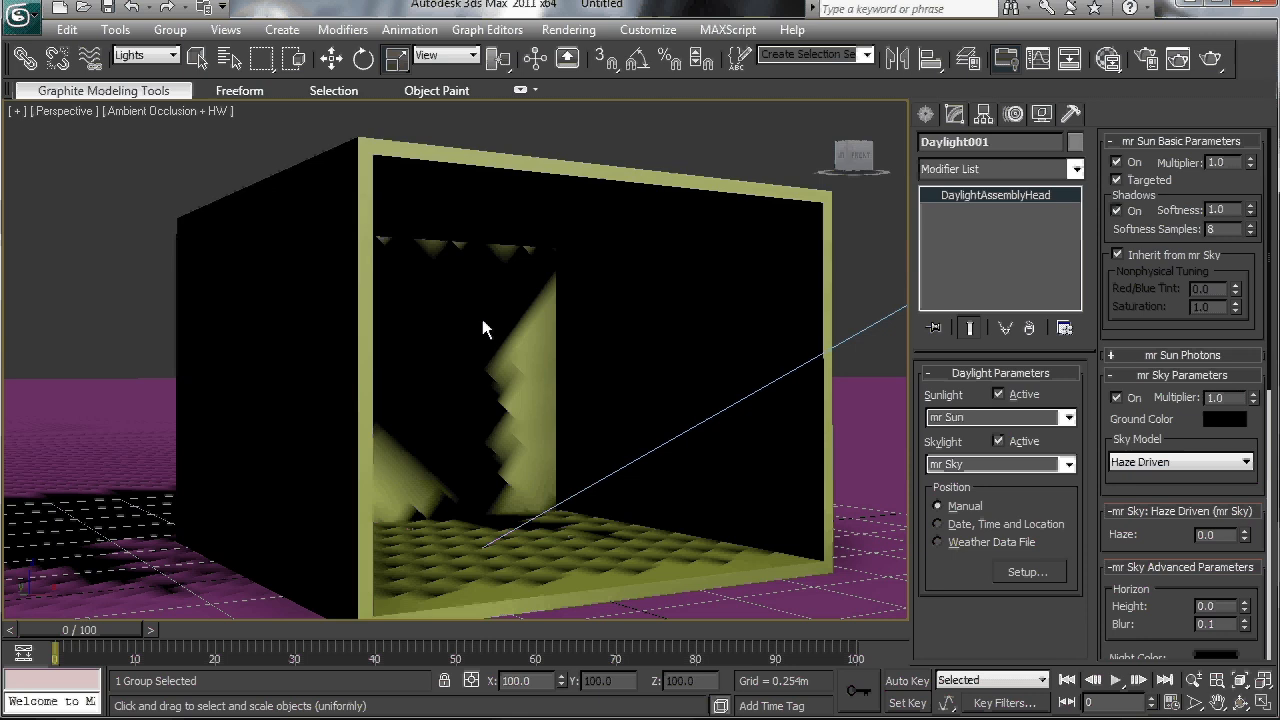
{"action": "left_click", "coordinate": [1226, 209]}
{"action": "type", "text": "5"}
{"action": "key", "text": "Tab"}
{"action": "type", "text": "128"}
{"action": "key", "text": "Return"}
- Reduce the mr Sun softness samples to 8, render the perspective view and put the rendered frame away
{"action": "left_click", "coordinate": [1196, 62]}
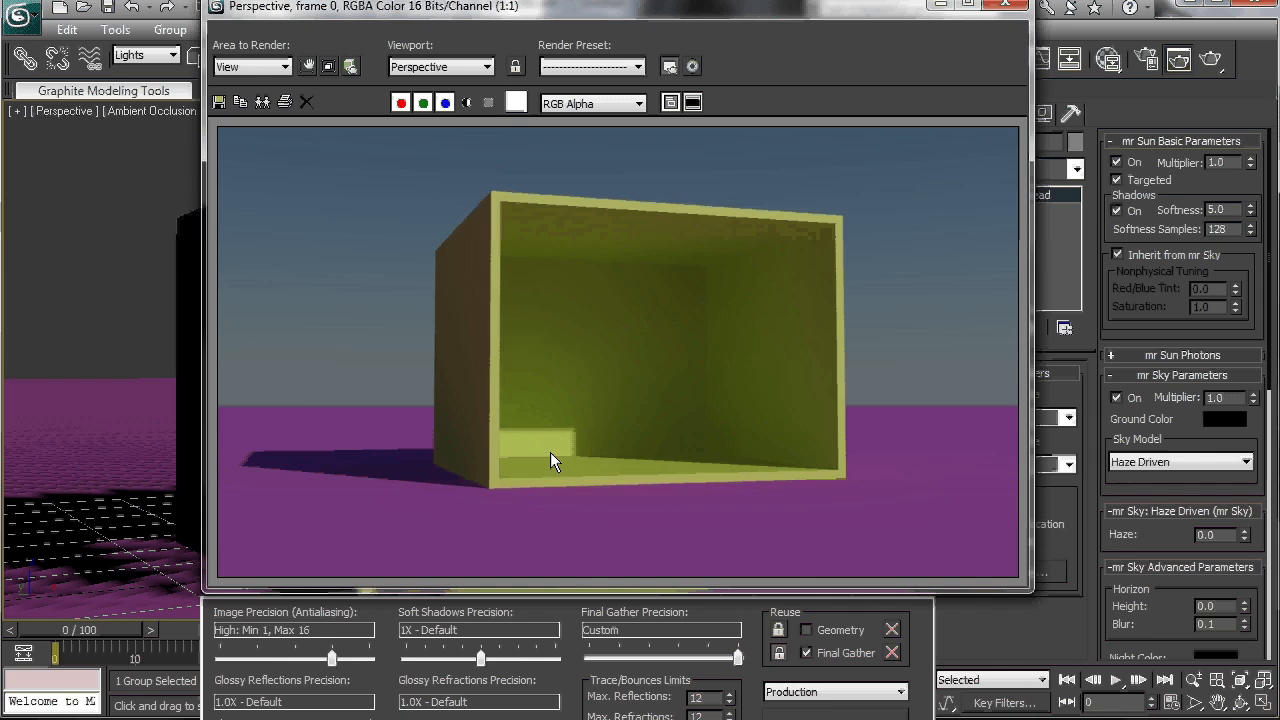
{"action": "double_click", "coordinate": [1225, 229]}
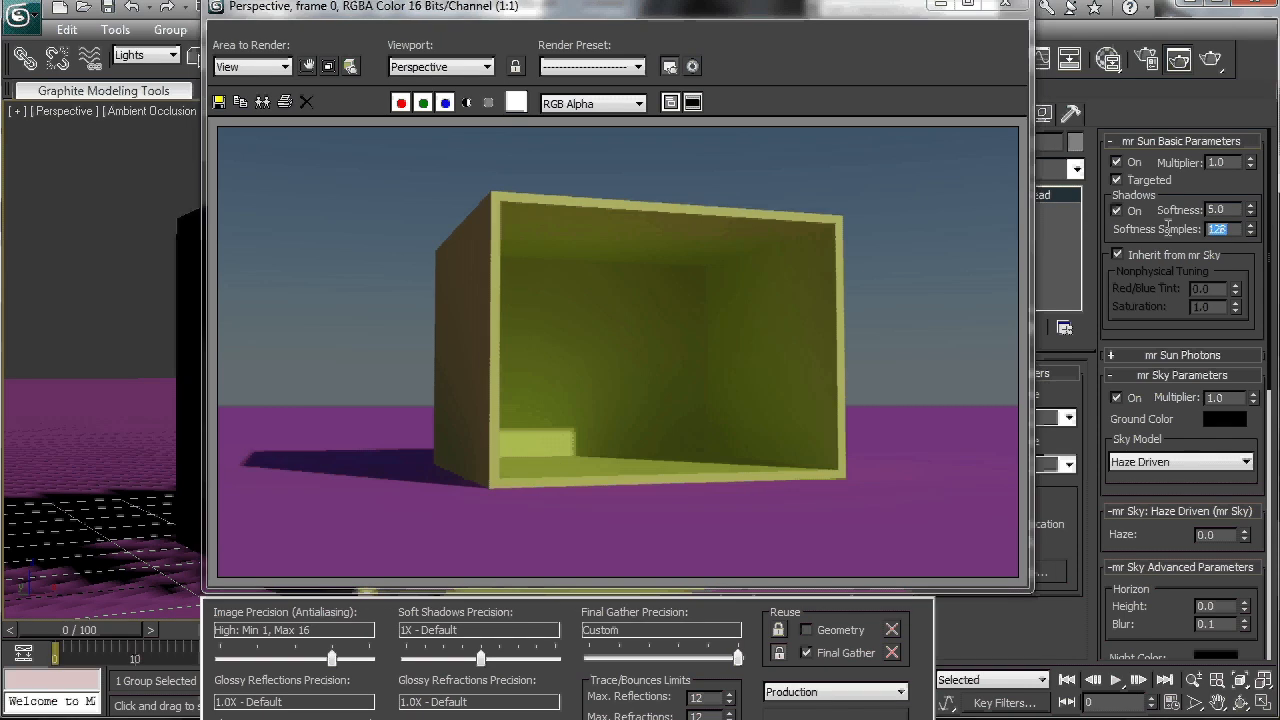
{"action": "type", "text": "8"}
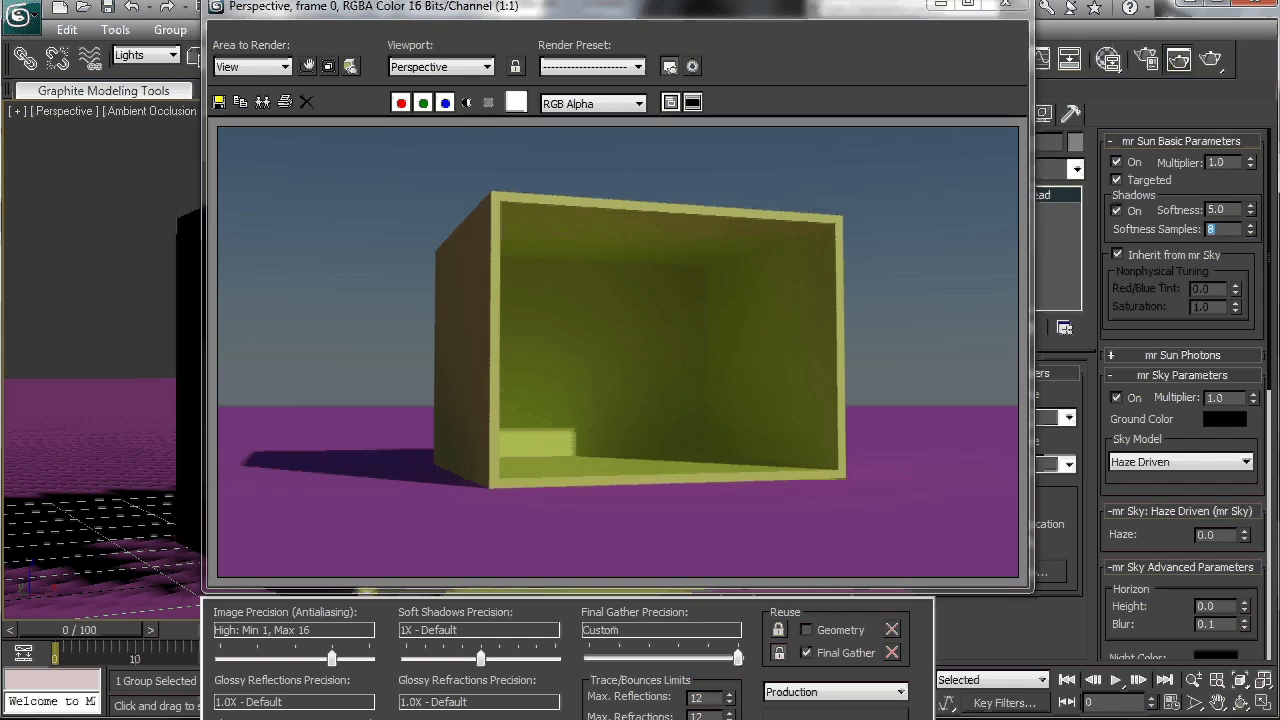
{"action": "left_click", "coordinate": [832, 716]}
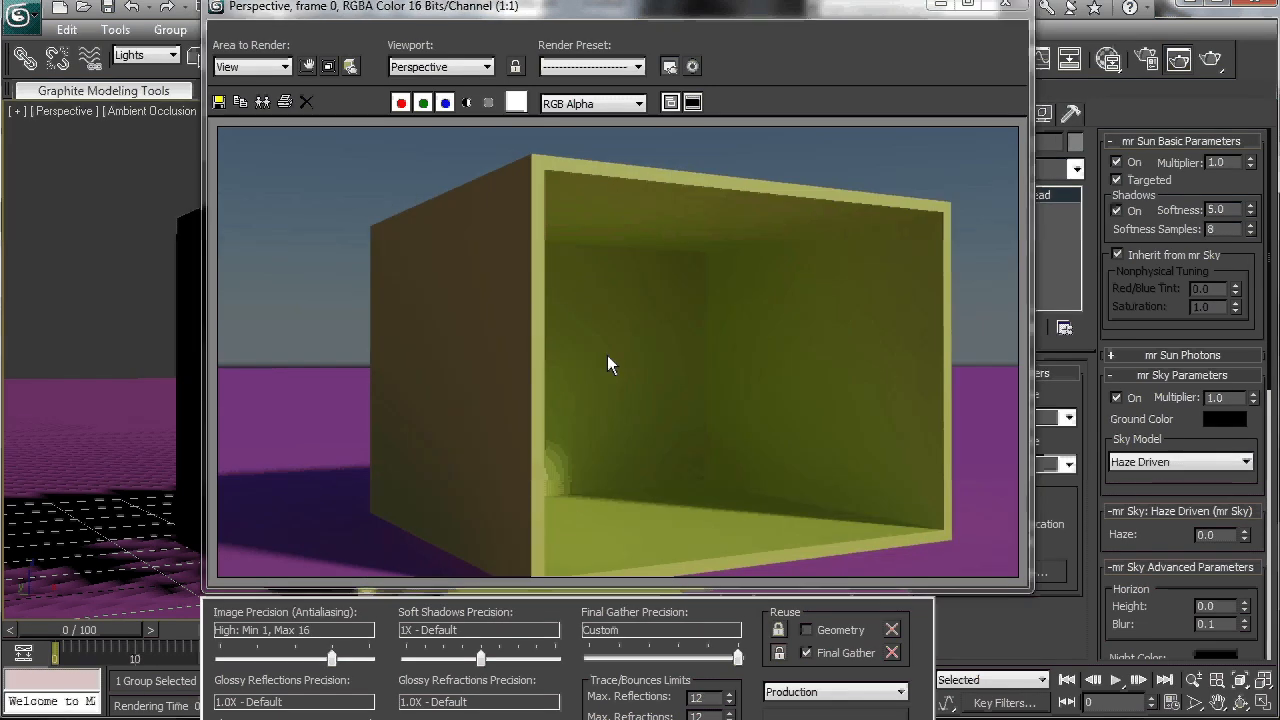
{"action": "left_click", "coordinate": [943, 6]}
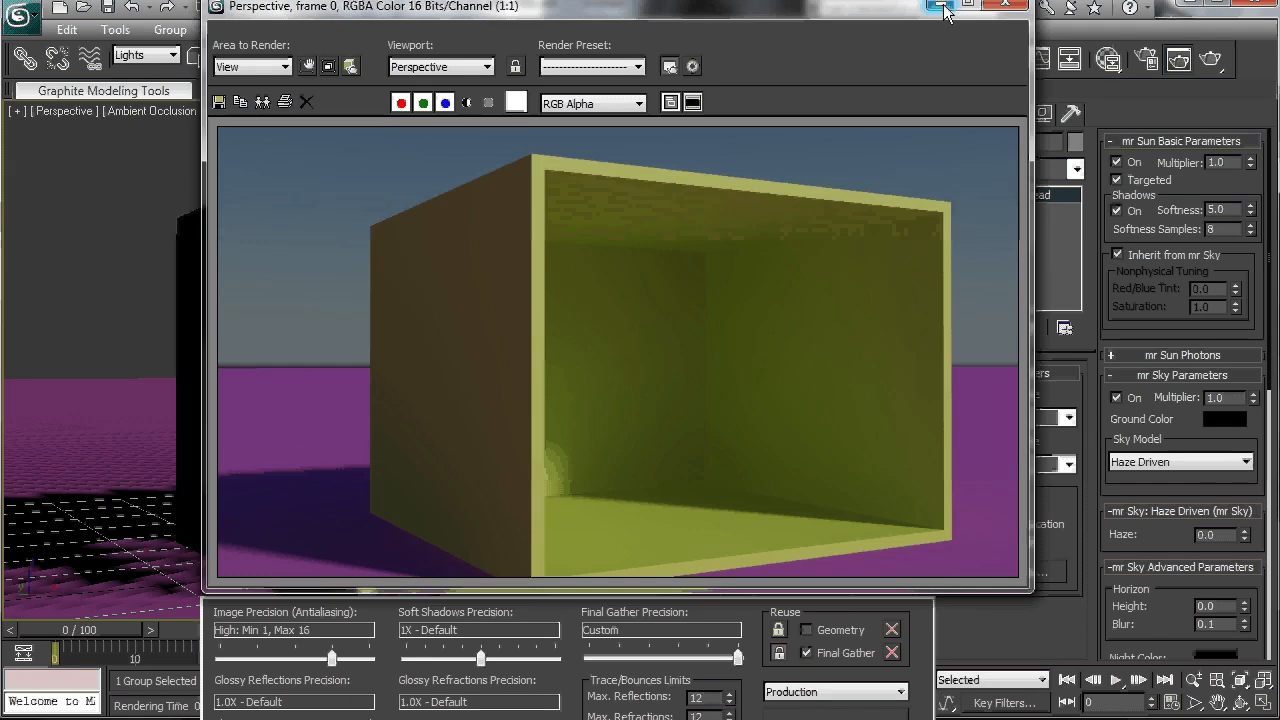
- Reframe the perspective view closer on the room's open front and sunlit back wall, and render it
{"action": "left_click_drag", "start_coordinate": [864, 162], "coordinate": [826, 190]}
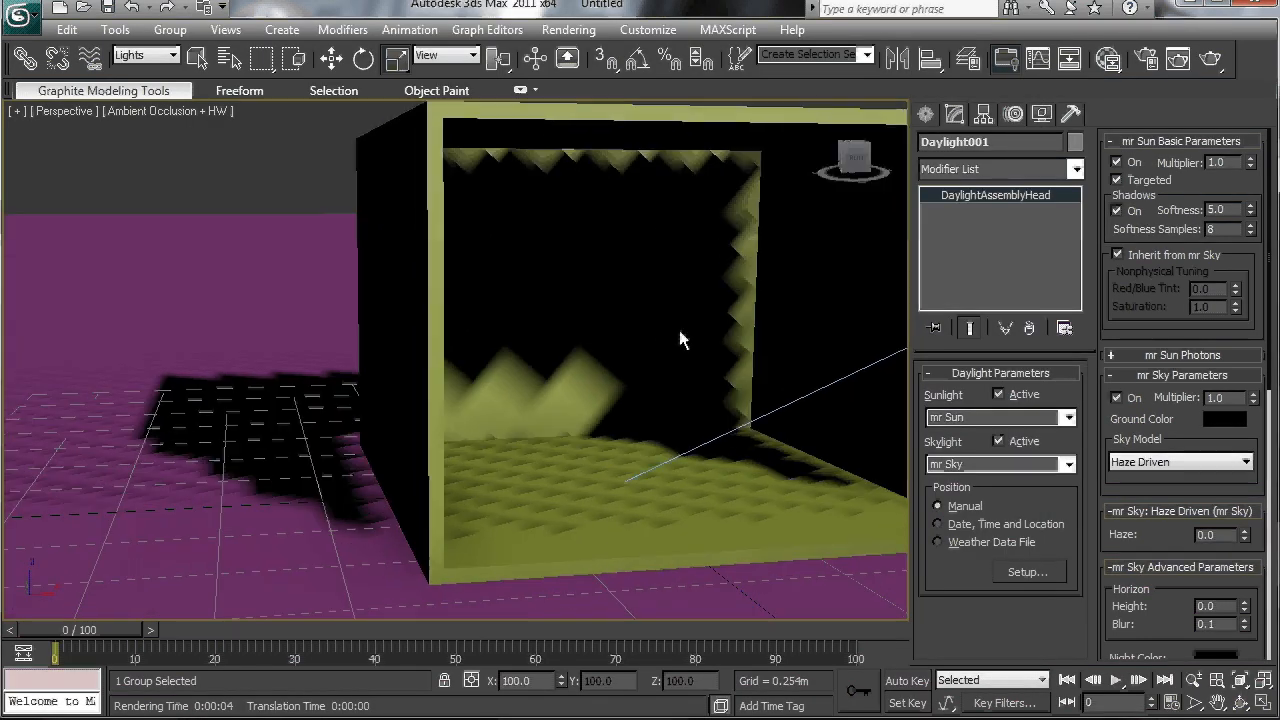
{"action": "middle_click_drag", "start_coordinate": [624, 303], "coordinate": [404, 343], "text": "alt"}
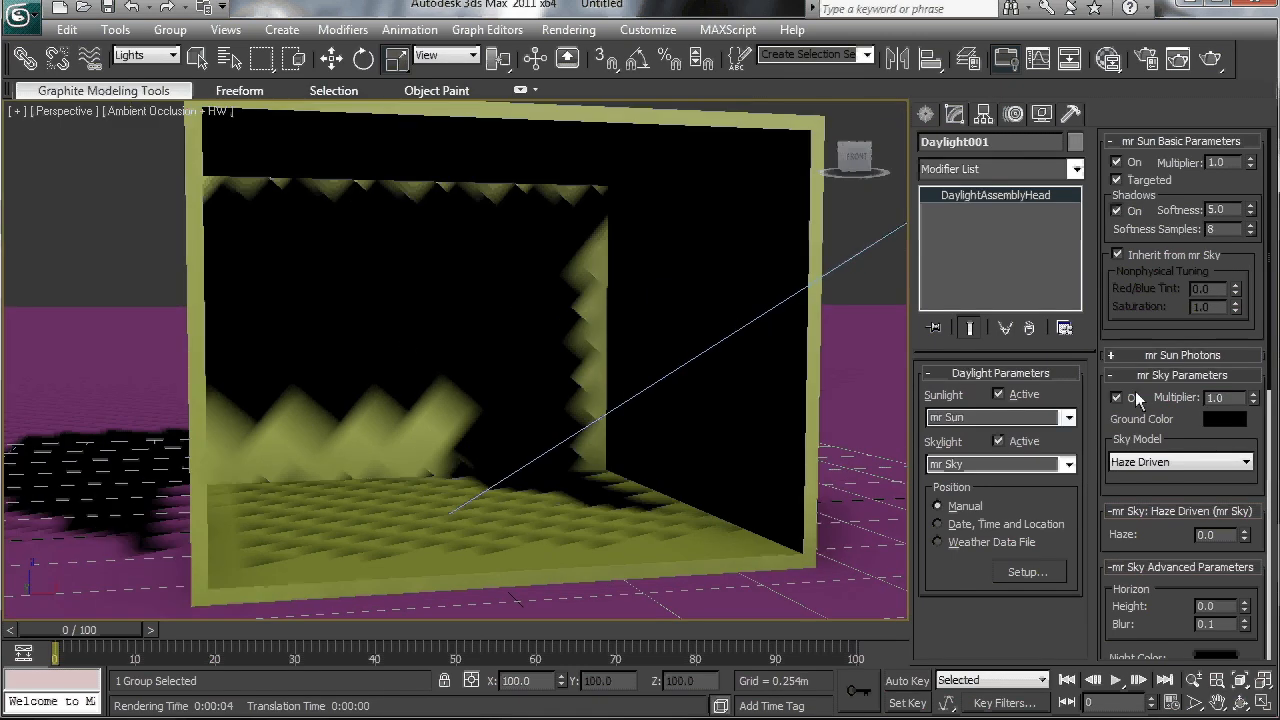
{"action": "double_click", "coordinate": [1212, 229]}
{"action": "left_click", "coordinate": [1210, 58]}
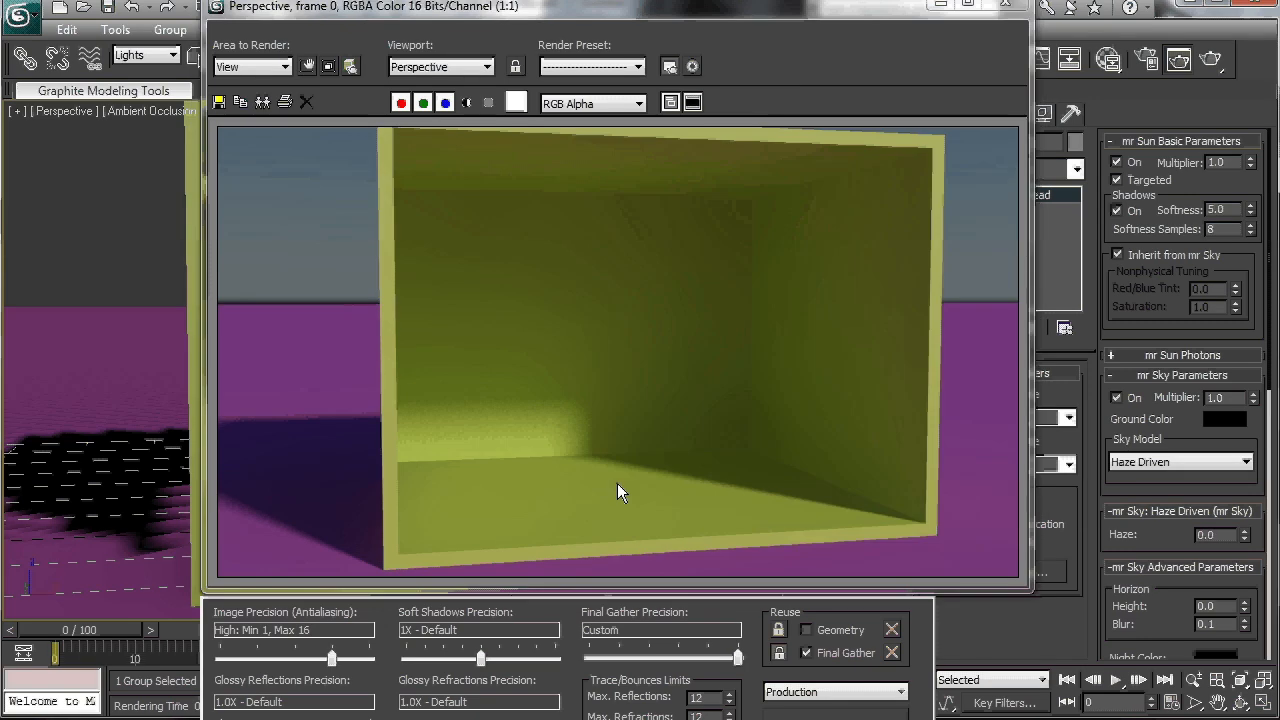
- Set the mr Sun softness samples to 128 and render the reframed room again
{"action": "left_click_drag", "start_coordinate": [1226, 230], "coordinate": [1108, 253]}
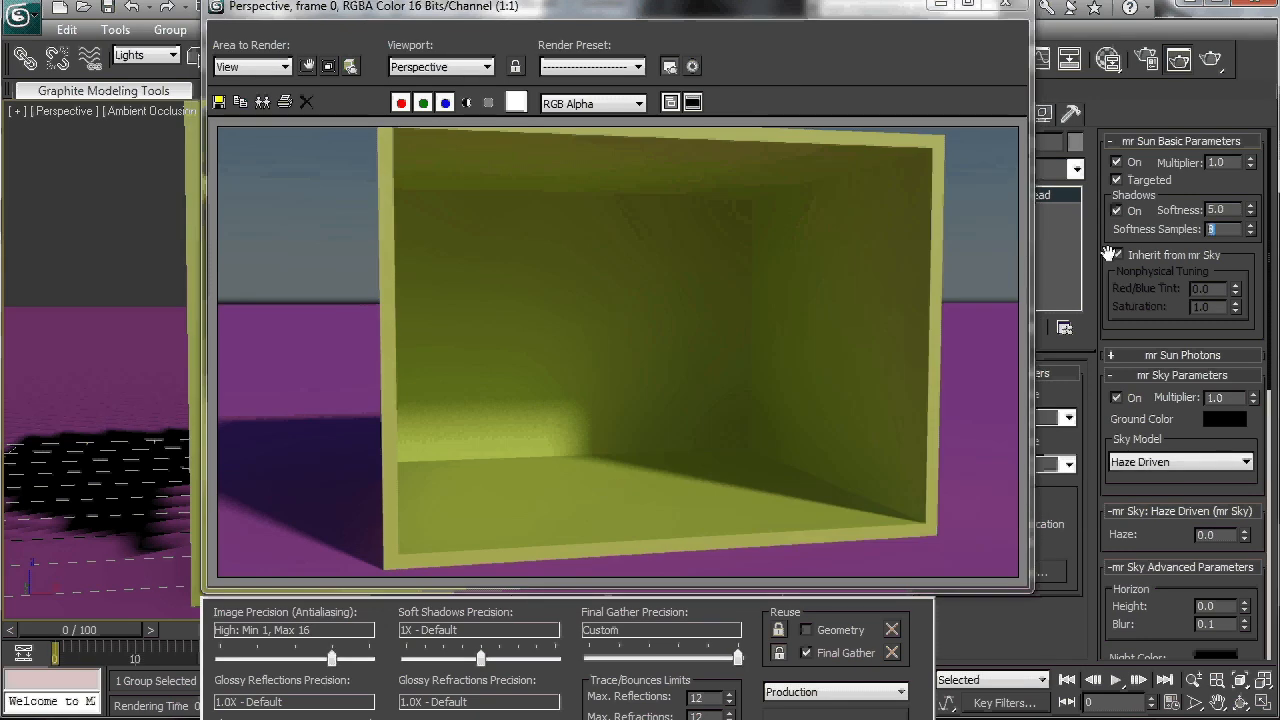
{"action": "type", "text": "18"}
{"action": "key", "text": "BackSpace"}
{"action": "key", "text": "BackSpace"}
{"action": "type", "text": "128"}
{"action": "key", "text": "Return"}
{"action": "left_click", "coordinate": [836, 716]}
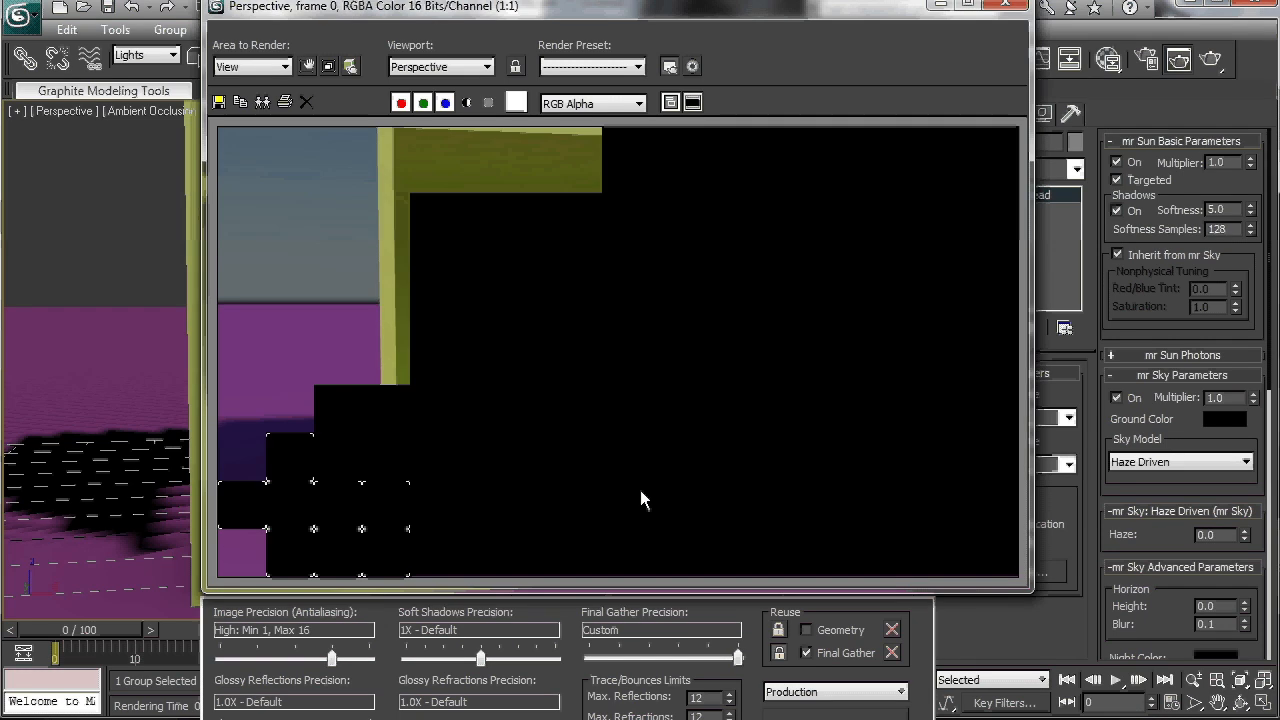